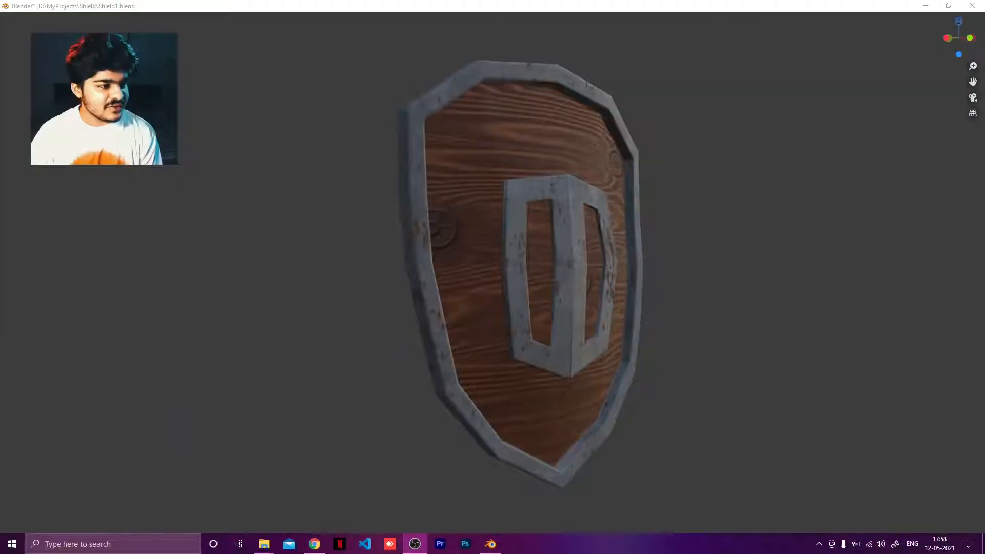
Step: Leave the fullscreen viewport and restore the full editor layout around the shield
middle_click_drag(598, 246, 573, 258)
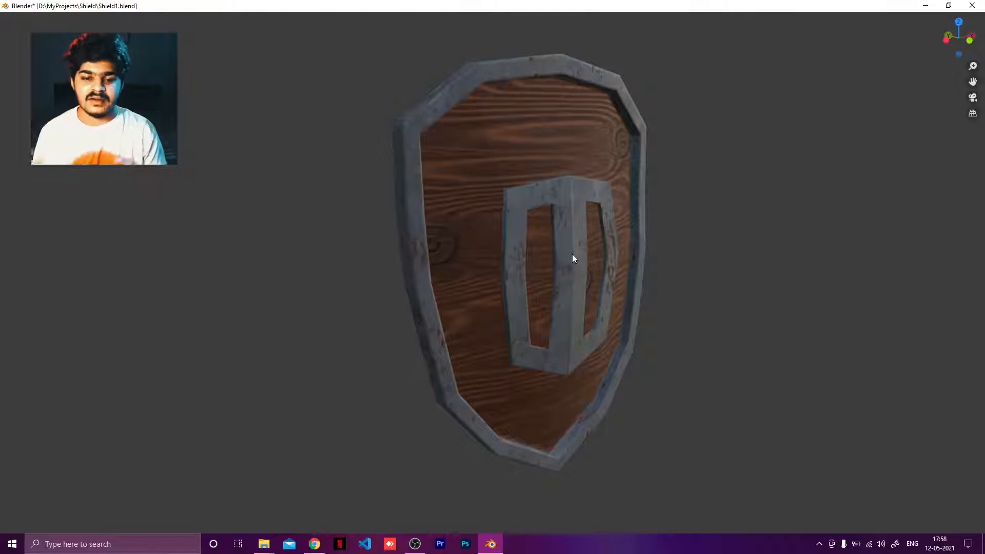
scroll(600, 257, "down", 3)
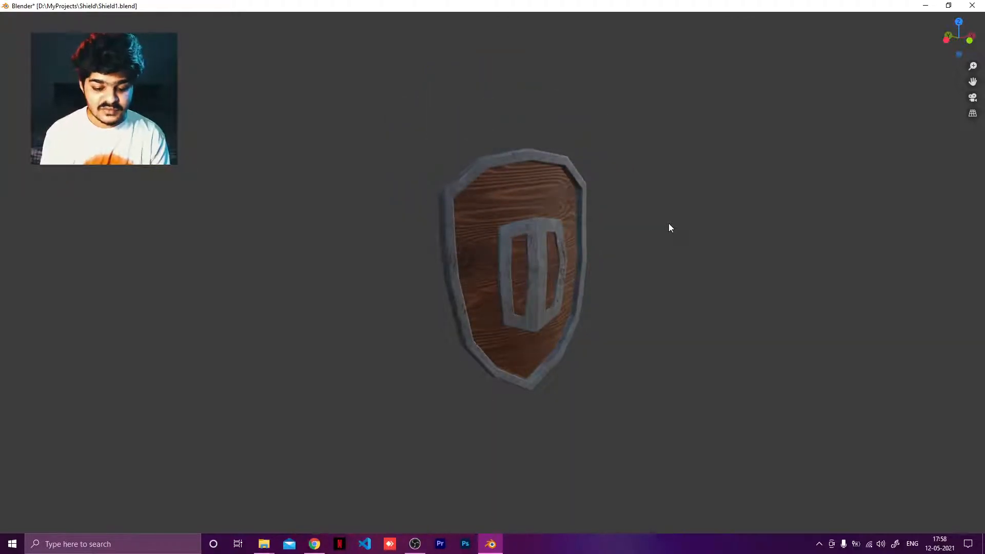
key("ctrl+alt+space")
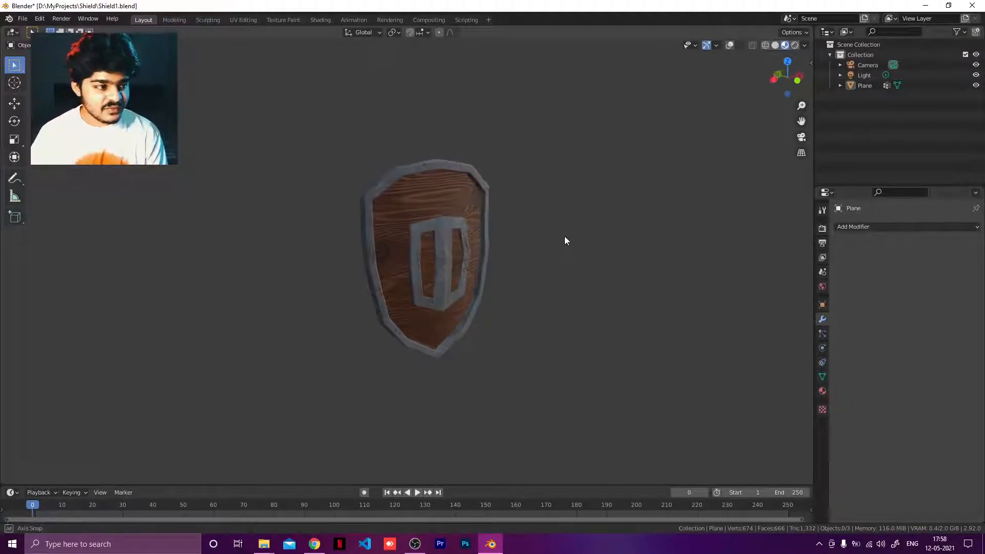
Step: Inspect the textured shield model from several angles and distances
middle_click_drag(564, 241, 583, 258)
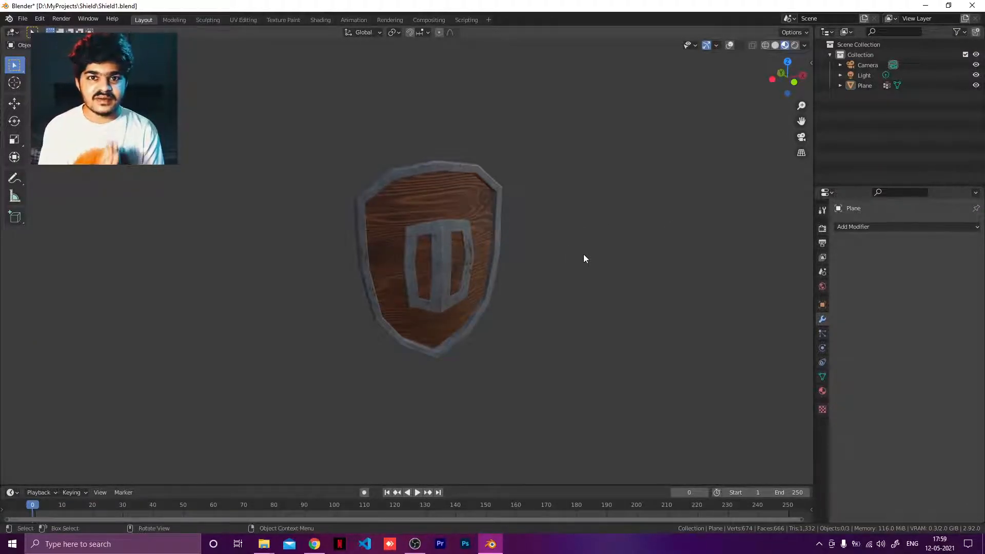
middle_click_drag(609, 242, 667, 232)
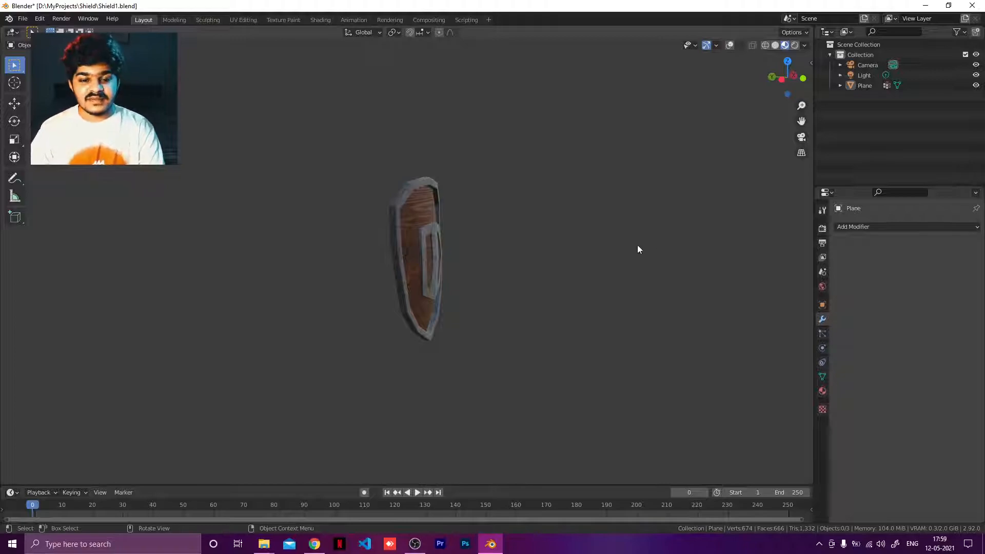
middle_click_drag(556, 255, 583, 244)
scroll(545, 270, "up", 3)
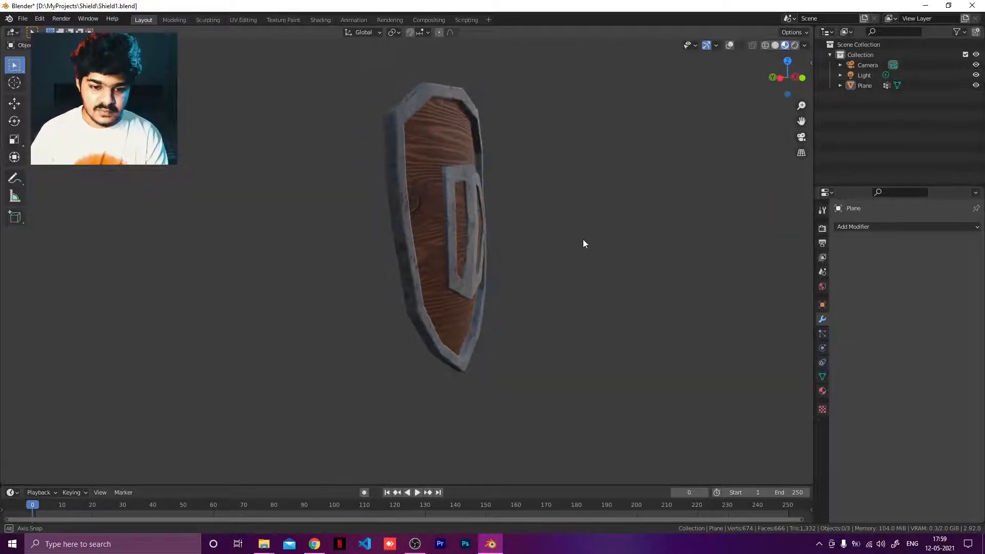
mouse_move(544, 214)
middle_mouse_down()
mouse_move(515, 206)
mouse_move(440, 214)
mouse_move(499, 204)
mouse_move(601, 223)
mouse_move(558, 208)
mouse_move(537, 220)
middle_mouse_up()
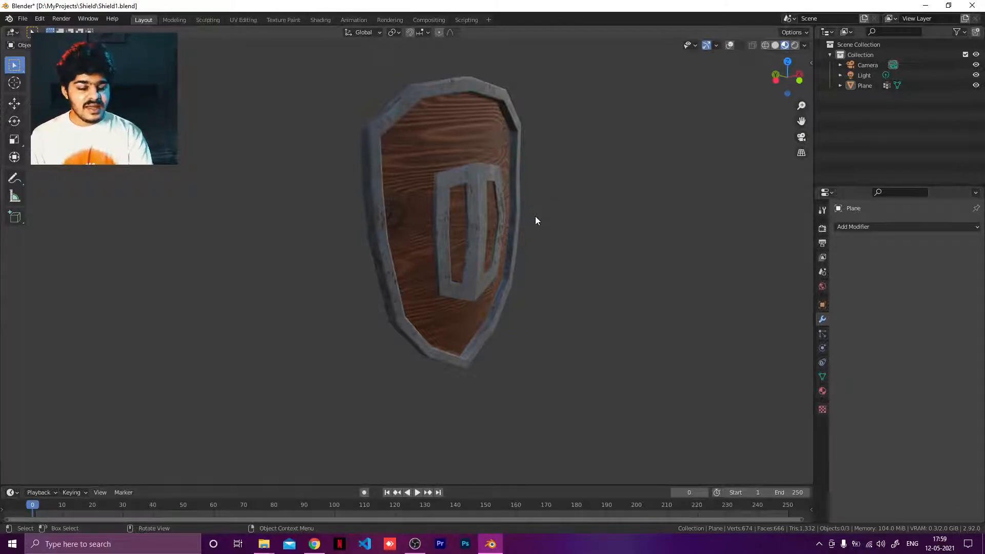
middle_click_drag(524, 243, 512, 251)
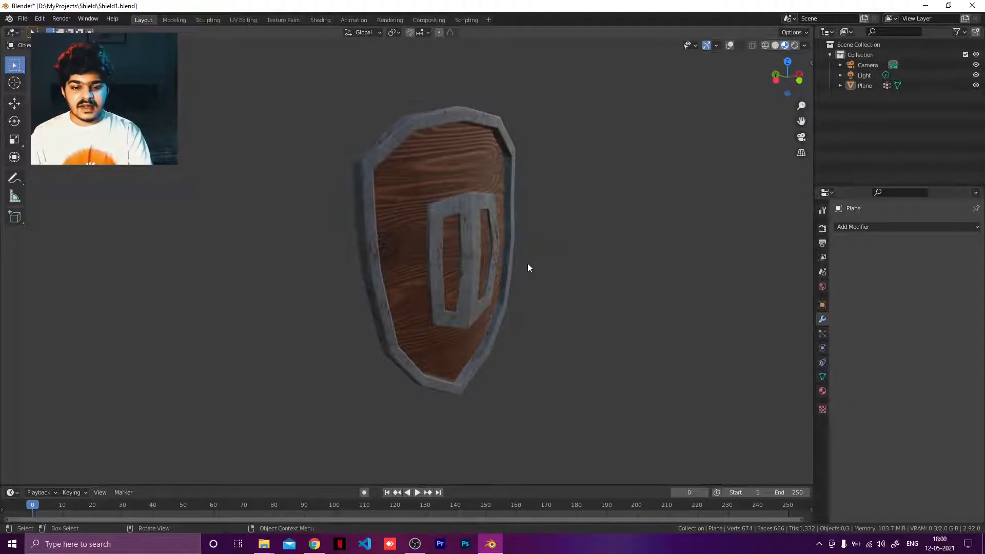
middle_click_drag(542, 306, 514, 310)
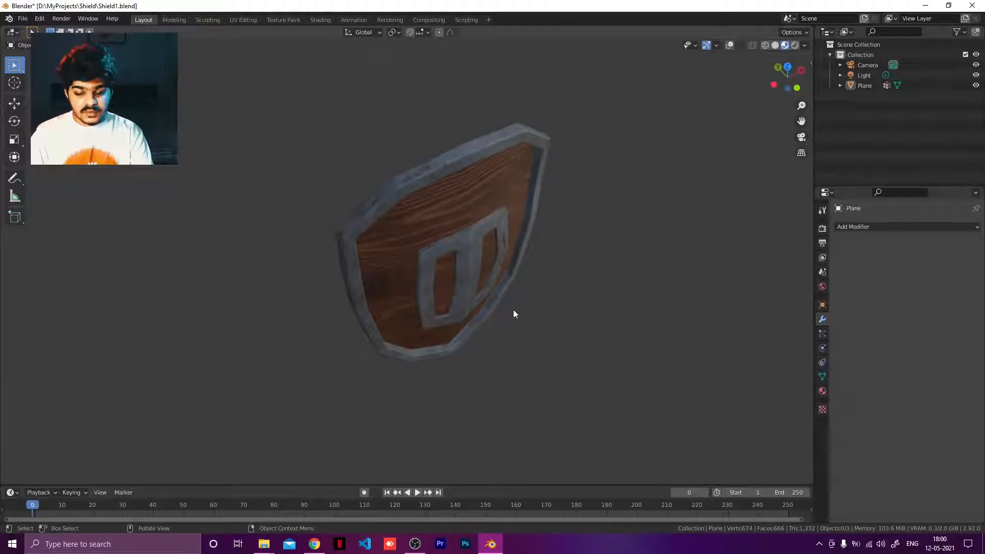
Step: Turn on the viewport overlays and look at the shield through the scene camera
left_click(730, 45)
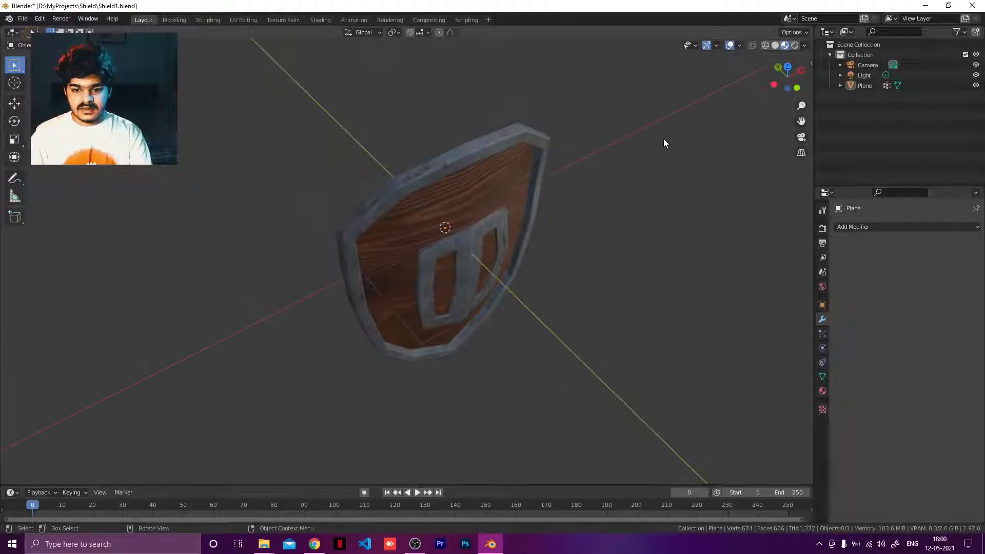
key("KP_7")
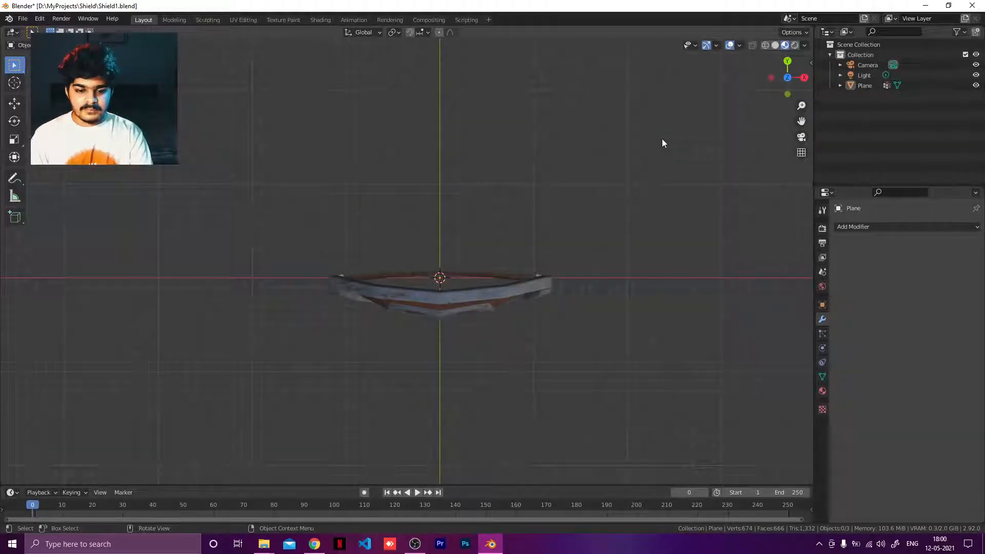
scroll(593, 184, "down", 5)
middle_click_drag(525, 257, 519, 254)
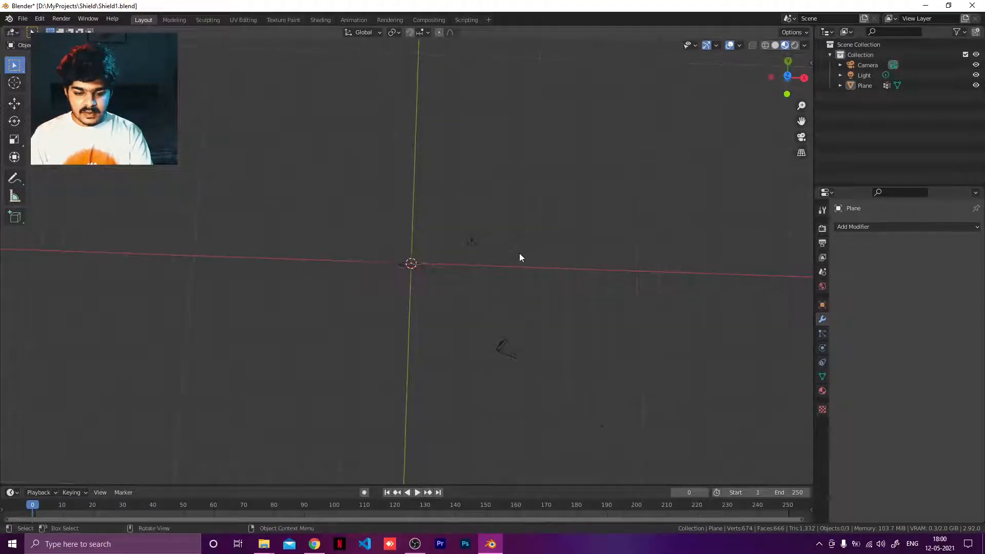
key("KP_0")
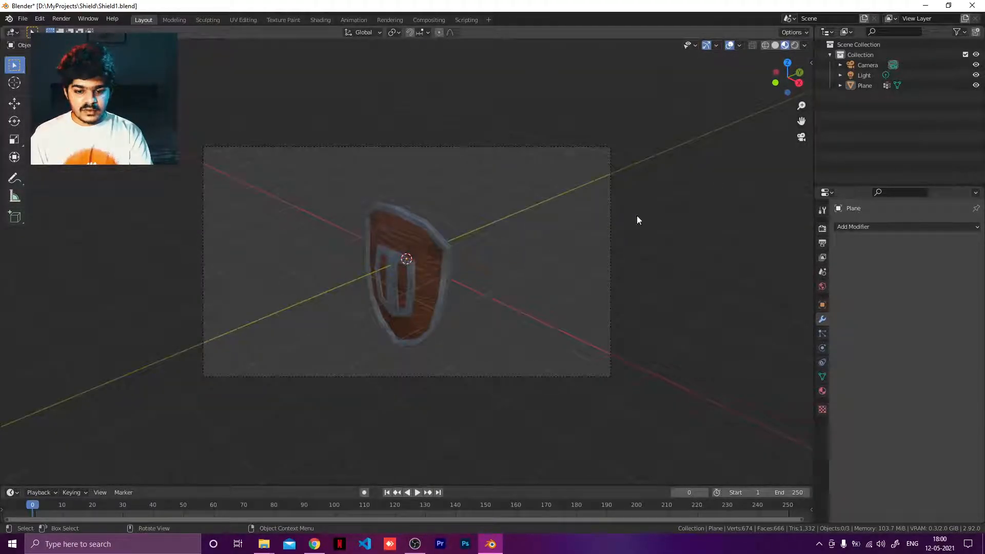
Step: Lock the camera to the view so that navigating the viewport moves the camera
key("n")
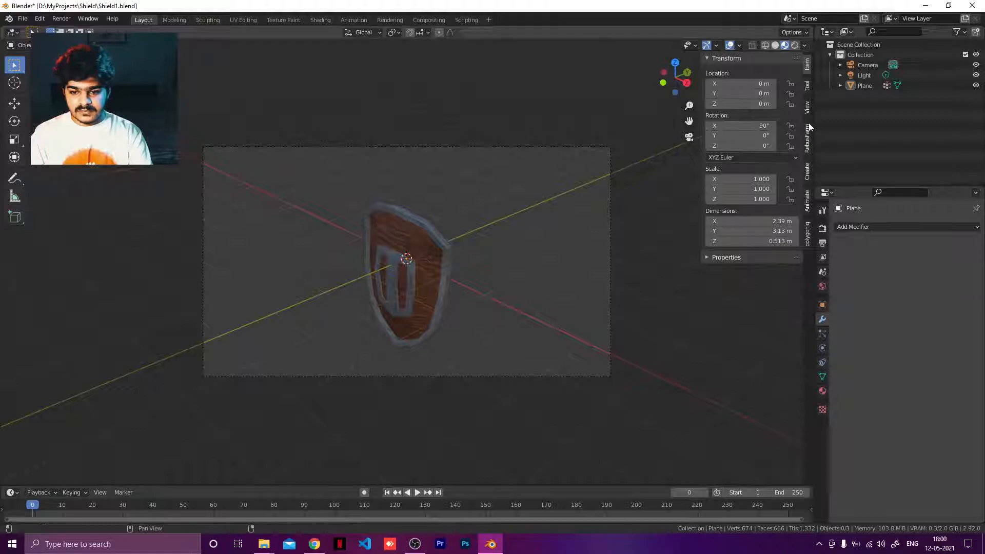
left_click(805, 110)
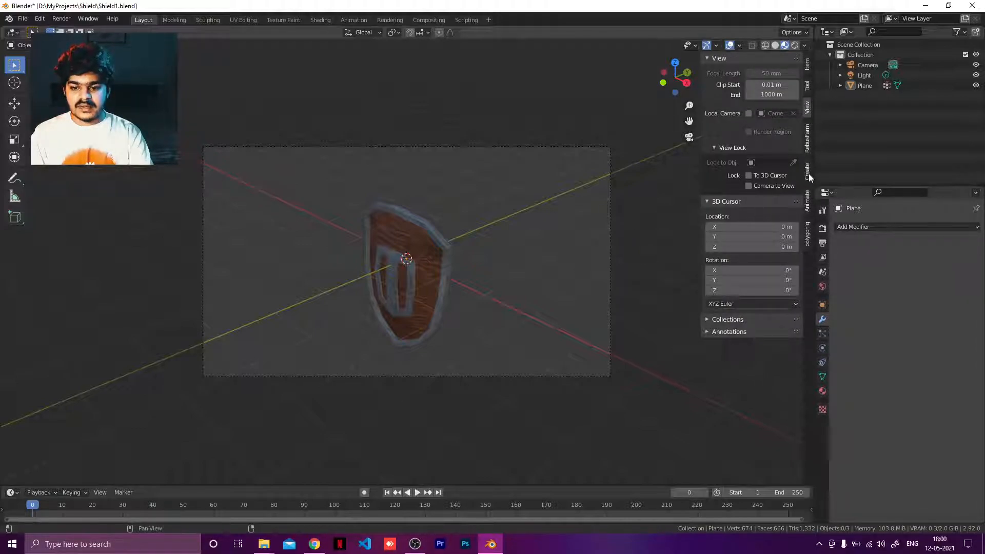
left_click(754, 188)
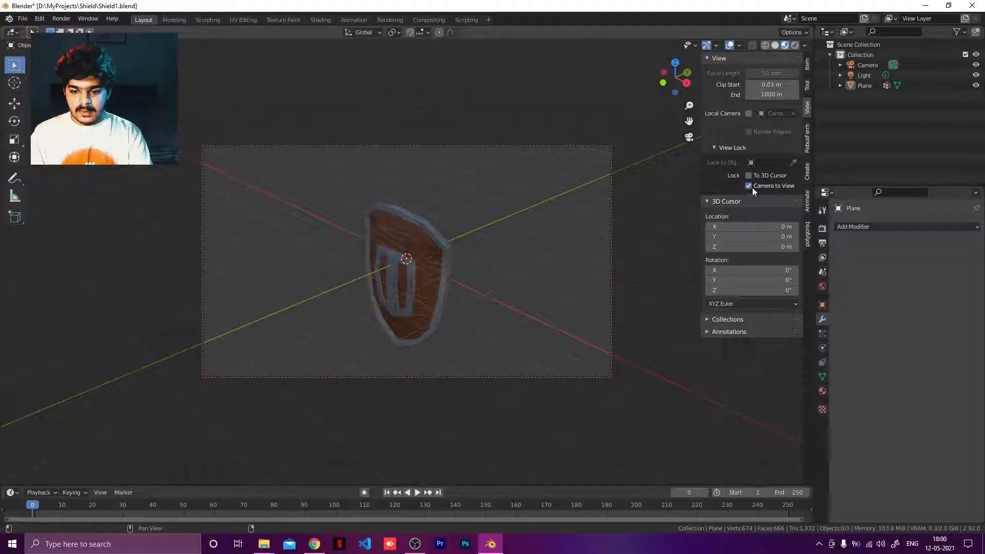
Step: Reframe the camera so the whole shield is seen at an angle near the centre of the frame
middle_click_drag(448, 257, 489, 259)
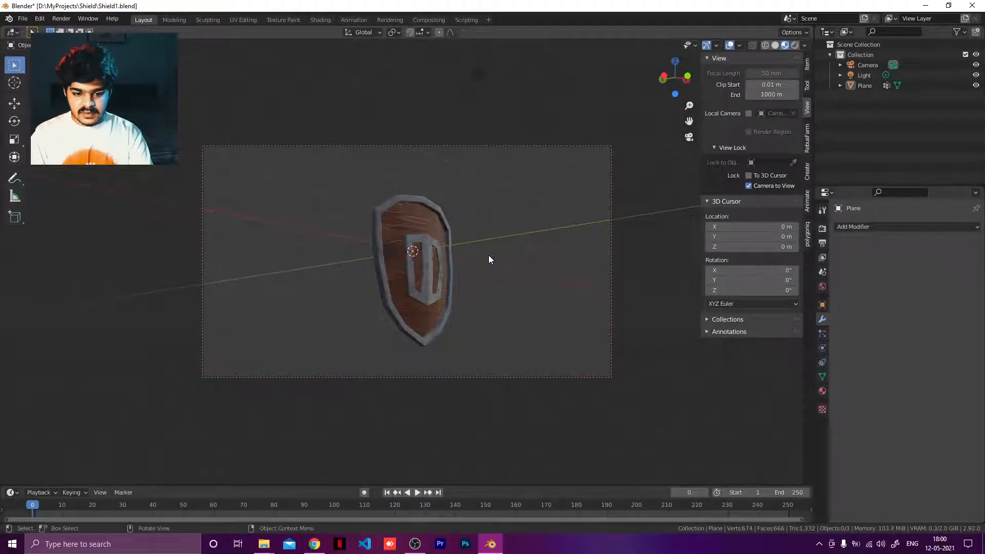
scroll(492, 258, "up", 2)
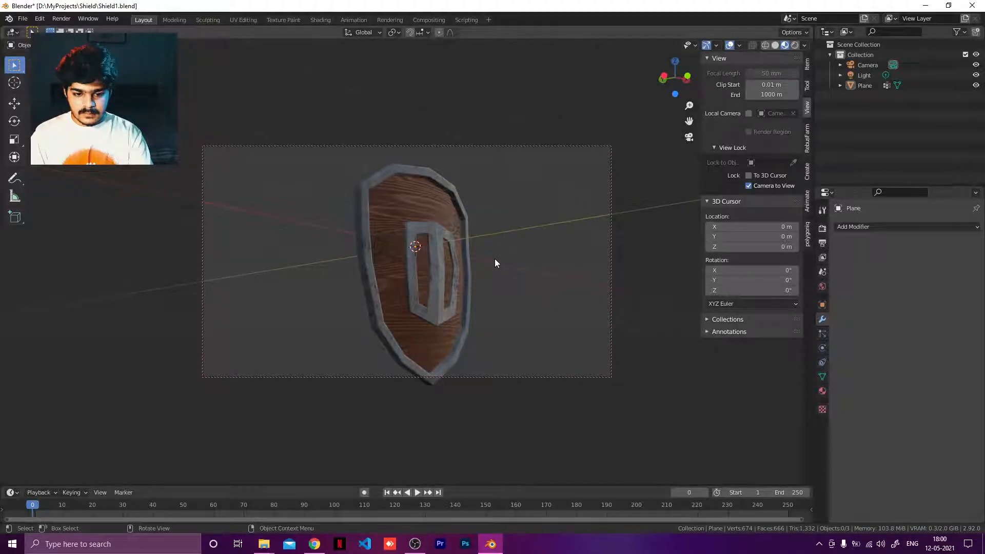
scroll(494, 262, "down", 2)
middle_click_drag(497, 262, 496, 258)
scroll(494, 260, "up", 1)
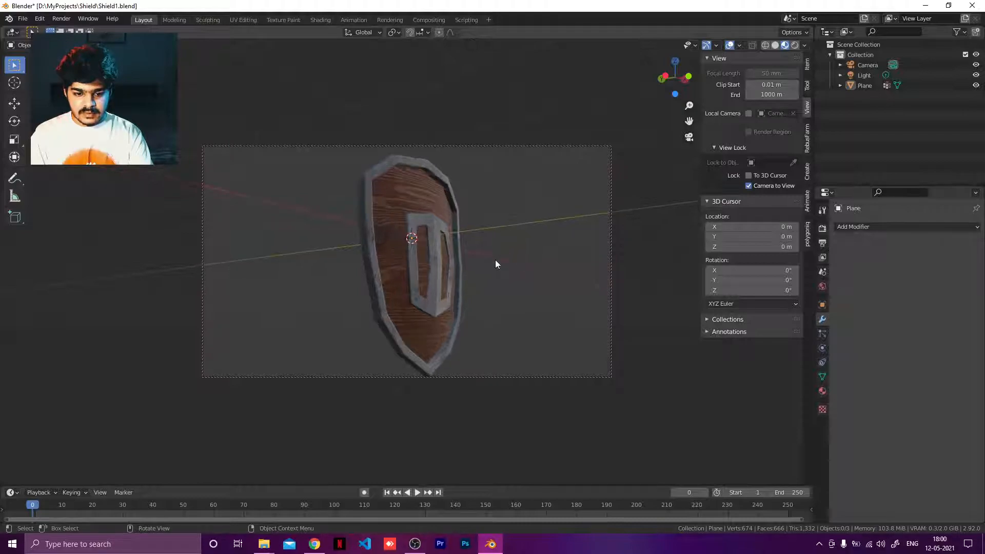
scroll(493, 270, "down", 1)
mouse_move(531, 260)
middle_mouse_down()
mouse_move(547, 262)
mouse_move(524, 257)
middle_mouse_up()
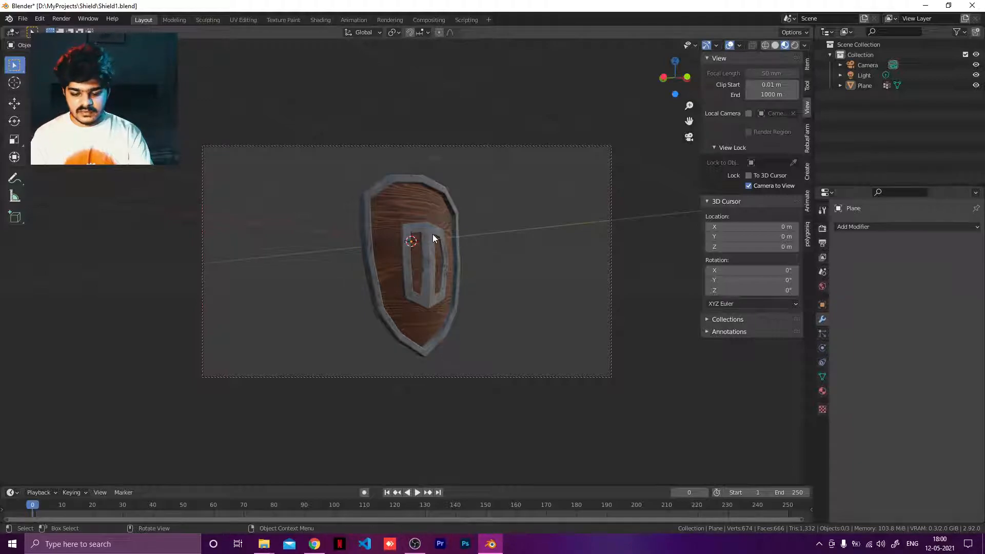
Step: Check the light's placement from above, return to the camera view and switch the viewport to Rendered shading
key("KP_7")
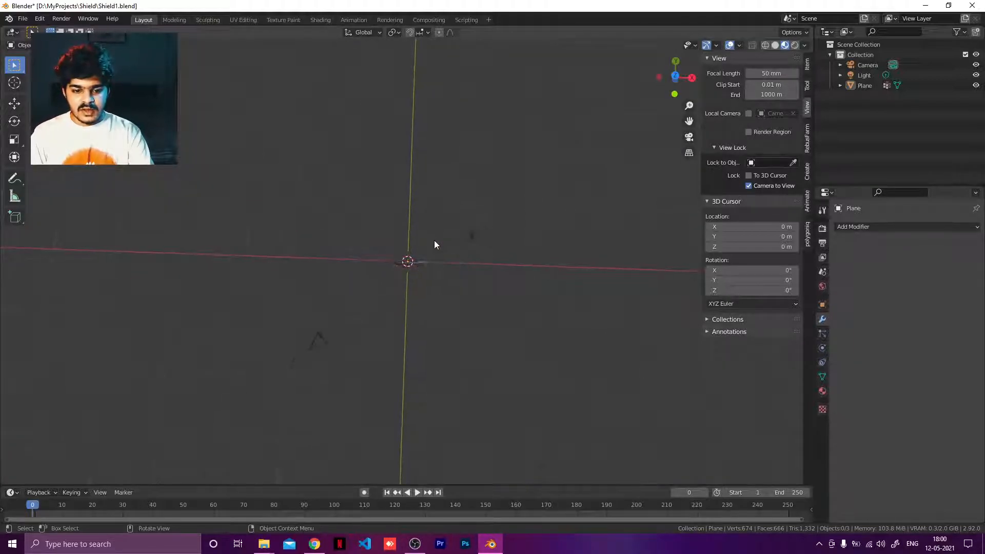
left_click(471, 237)
middle_click_drag(461, 259, 480, 190)
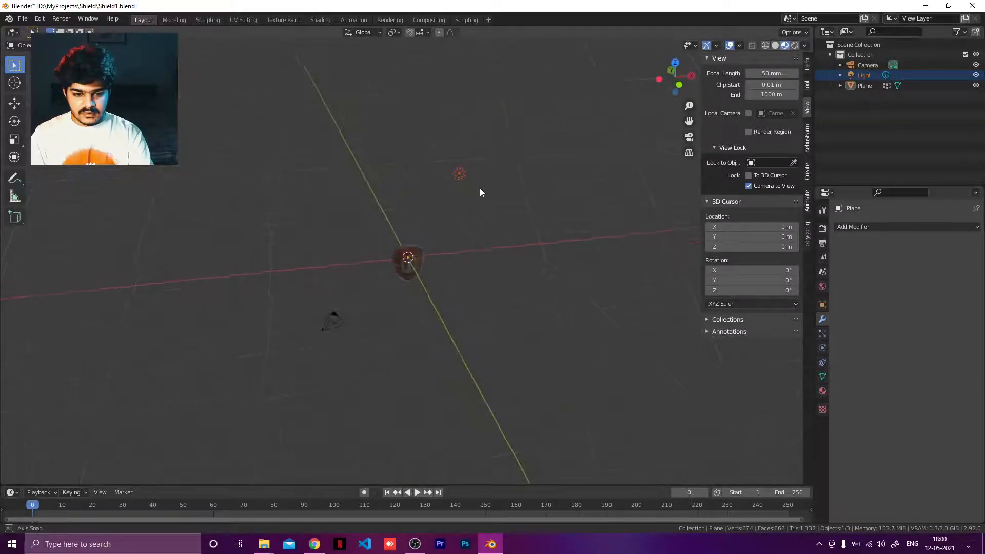
key("KP_0")
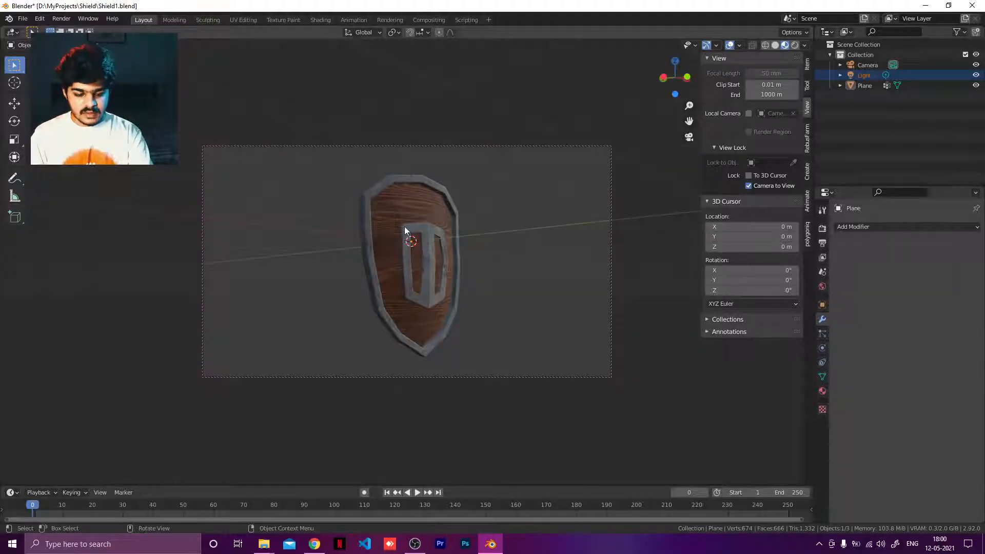
key("alt+z")
key("z")
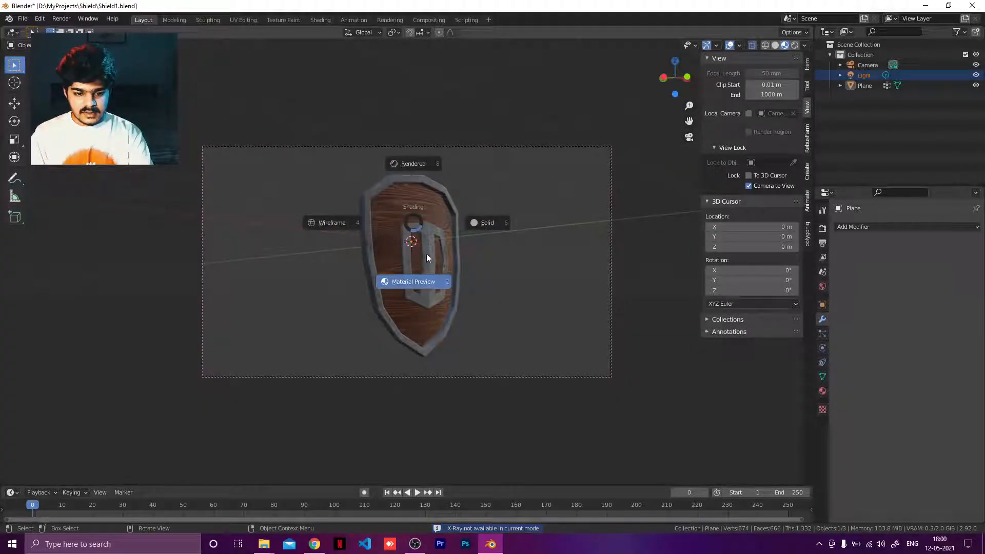
left_click(420, 165)
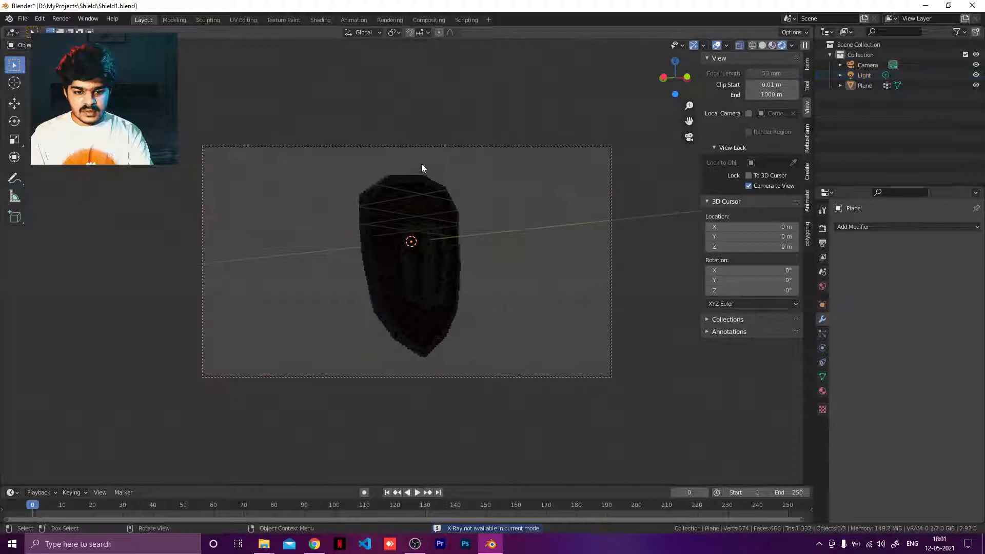
Step: Change the scene's render engine to Eevee
left_click(822, 228)
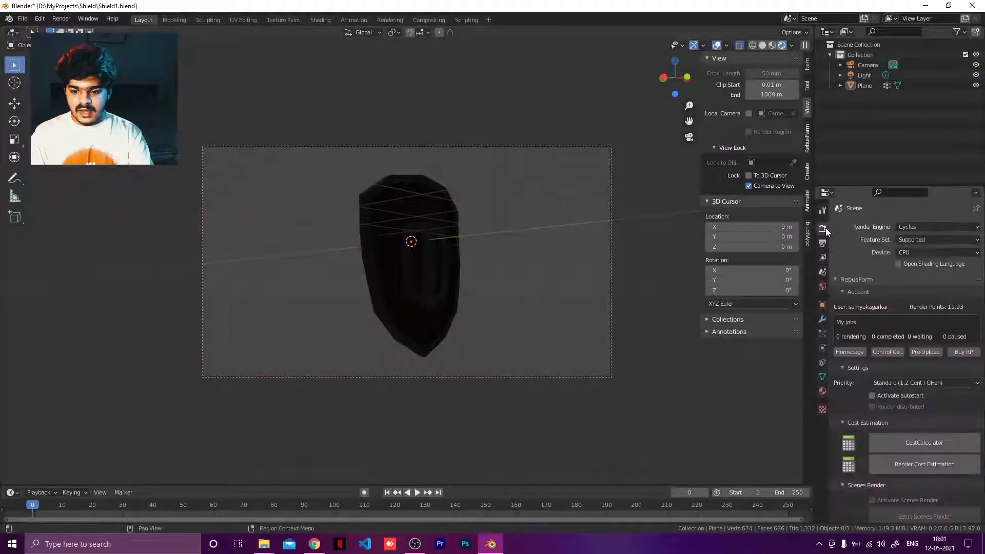
left_click(906, 226)
left_click(910, 236)
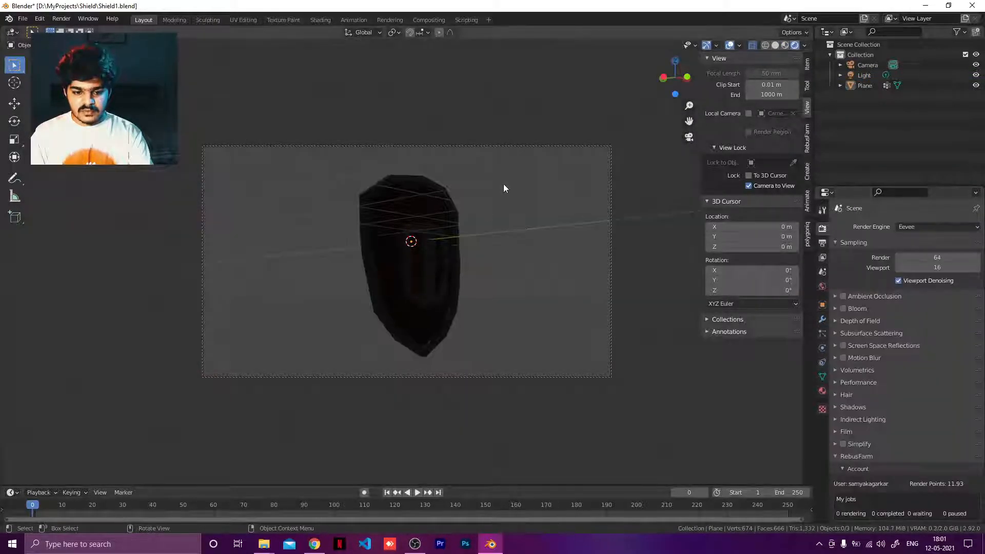
Step: Darken the world background colour to nearly black by lowering its brightness
left_click(822, 286)
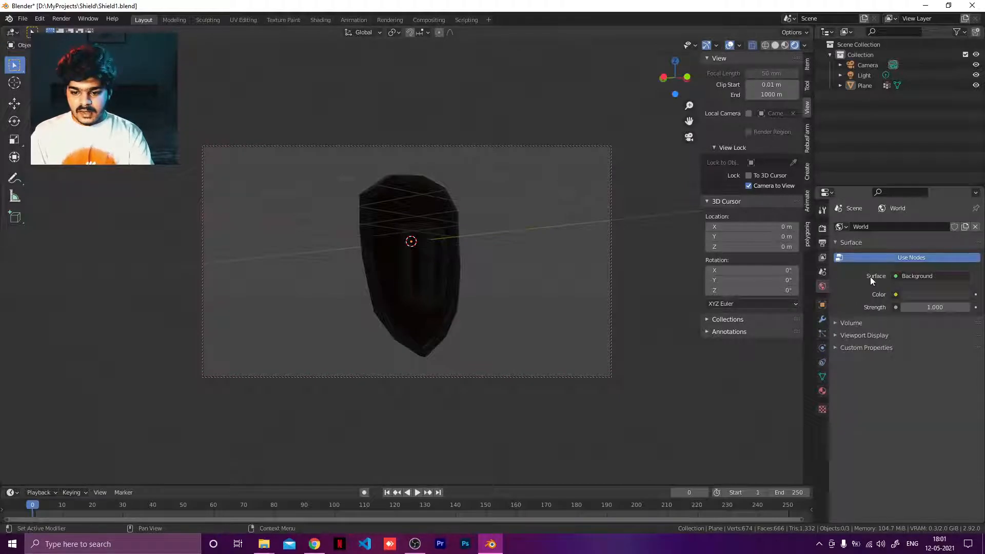
left_click(924, 294)
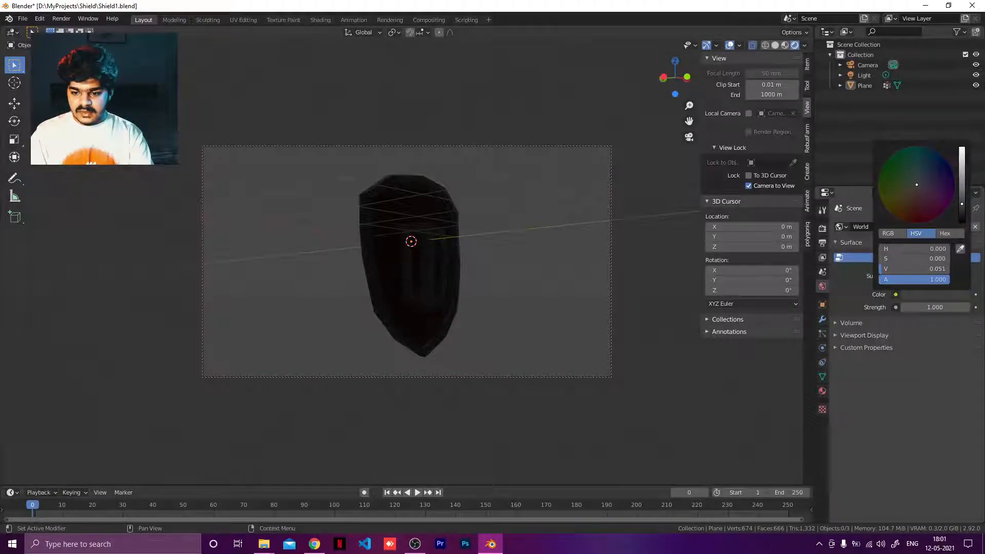
left_click_drag(962, 205, 961, 216)
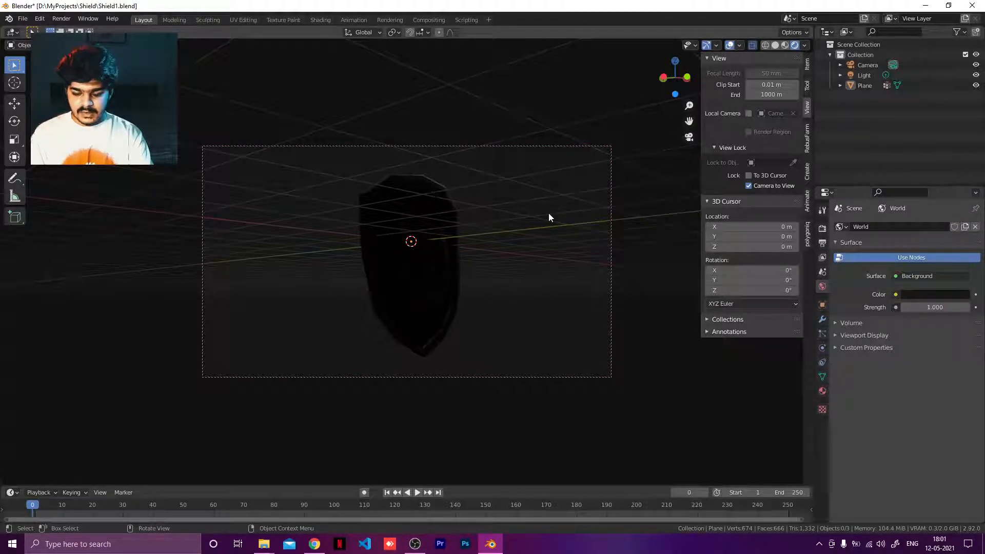
Step: Select the light and move it about 3.56 m in X, -3.28 m in Y and -3.82 m in Z to light the shield's front
key("KP_0")
left_click(459, 174)
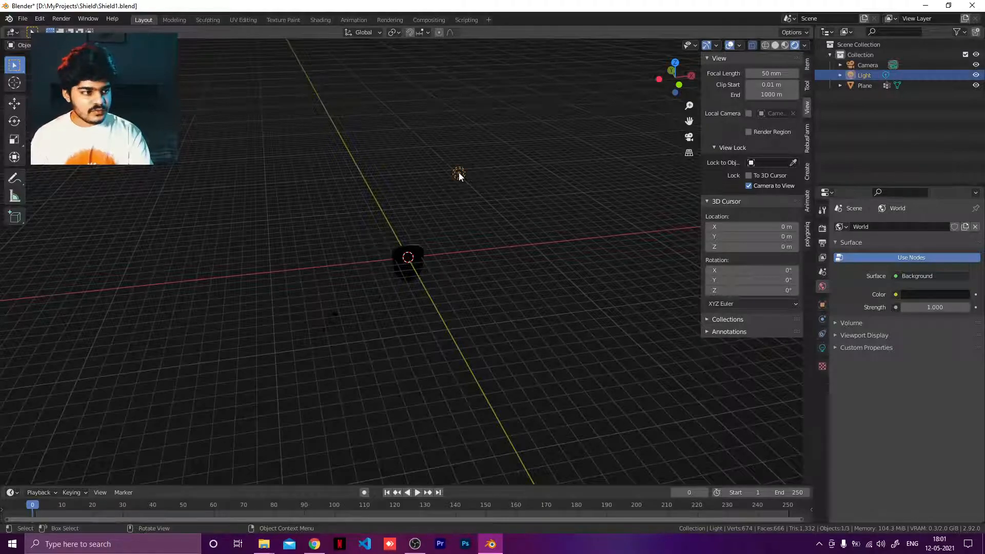
key("KP_0")
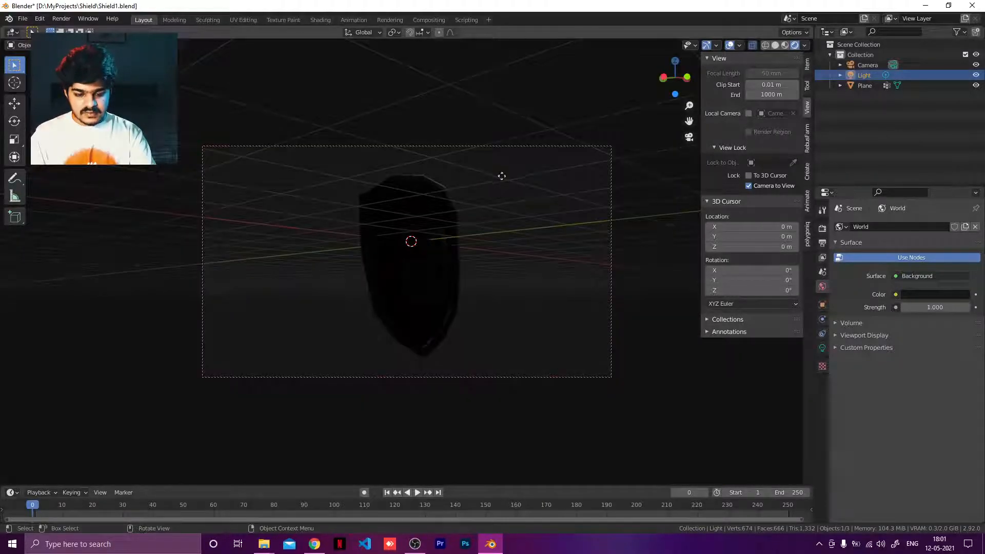
key("g")
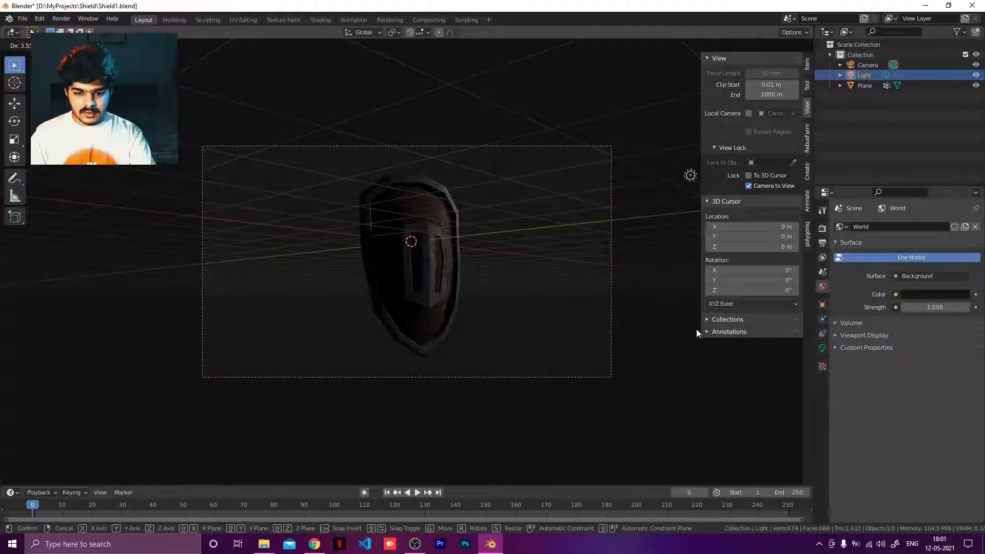
left_click(696, 333)
Step: Raise the light's power to 10000 W in its light data properties
left_click(821, 348)
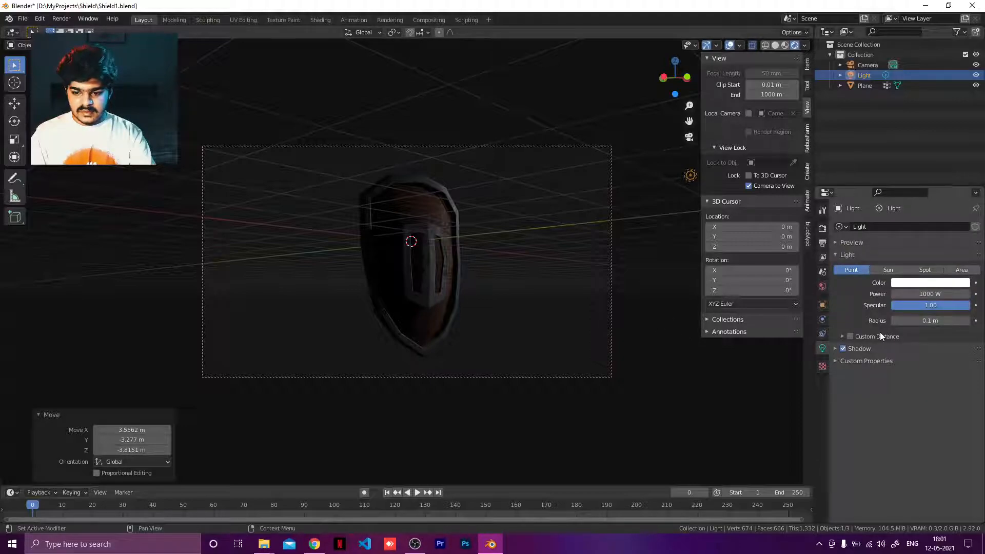
left_click_drag(954, 293, 981, 293)
left_click(917, 295)
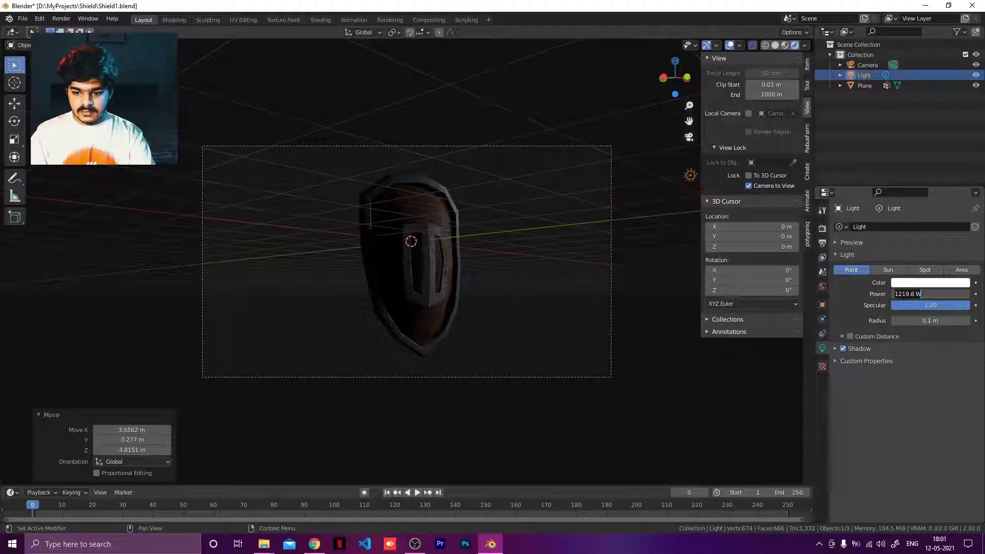
key("ctrl+a")
type("10")
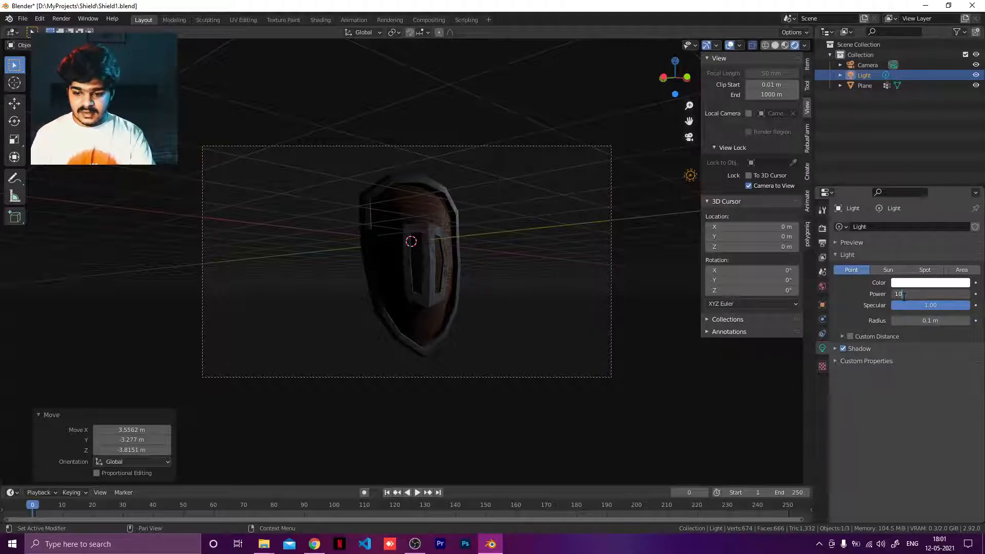
type("000")
key("Return")
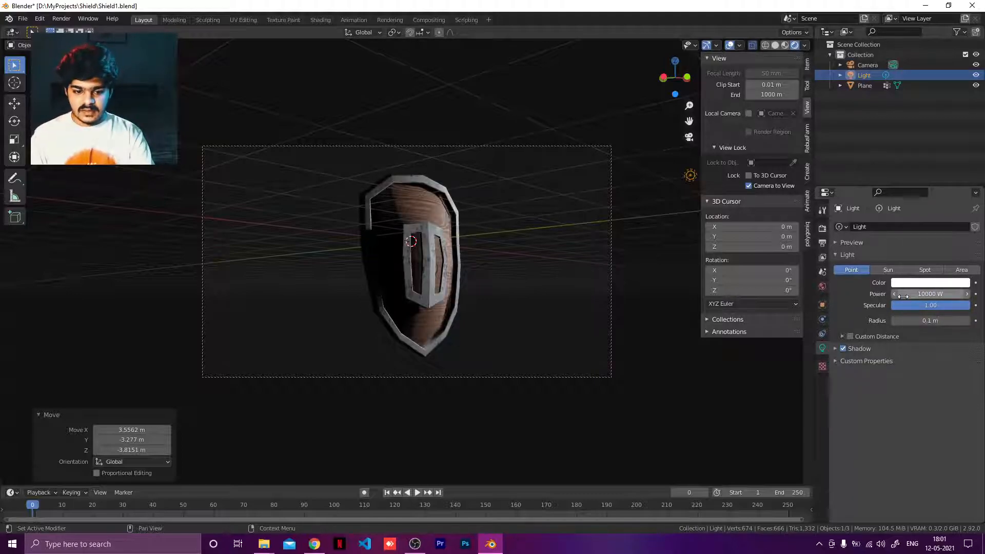
Step: Change the light's type to Area and rotate it about 52.8° in the camera view to aim at the shield
key("KP_0")
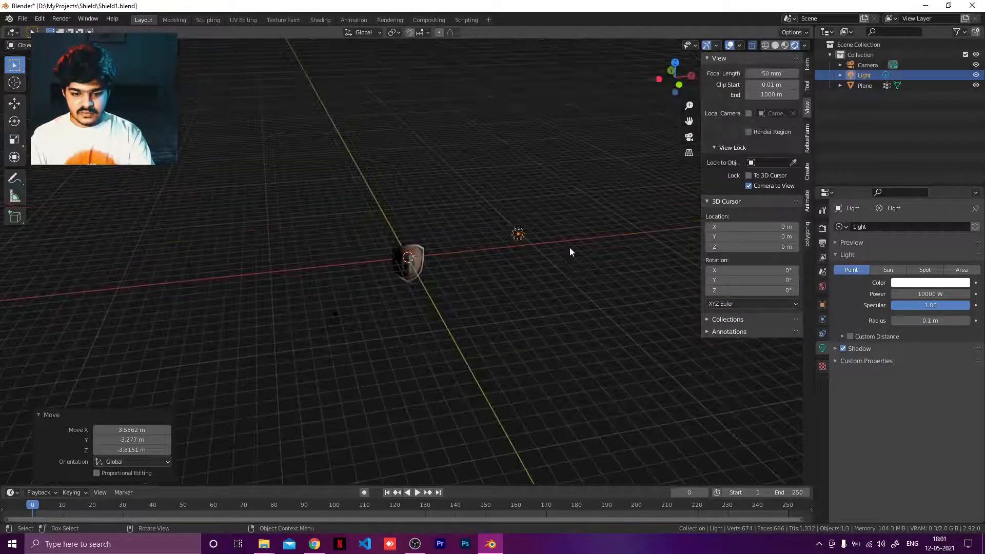
left_click(956, 269)
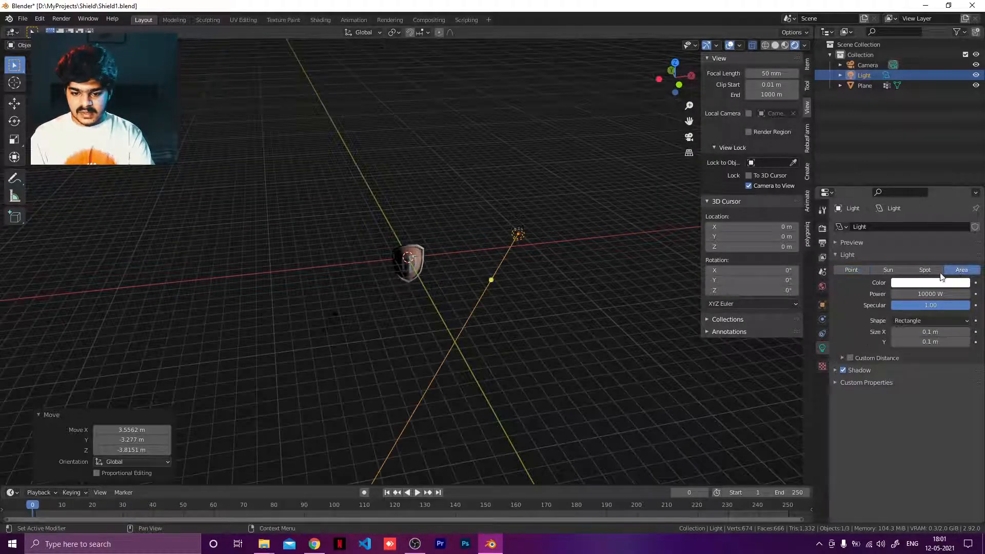
key("KP_0")
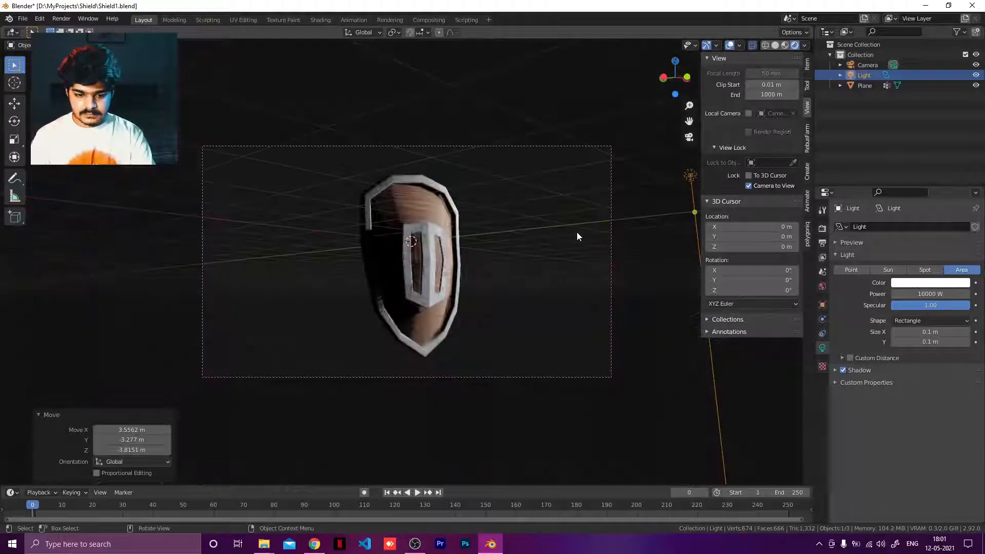
key("r")
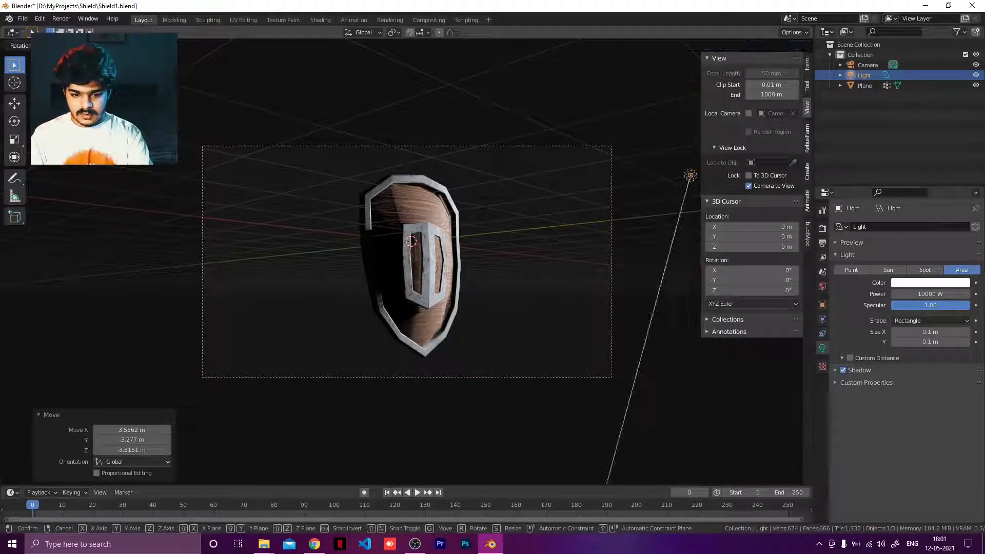
left_click(524, 79)
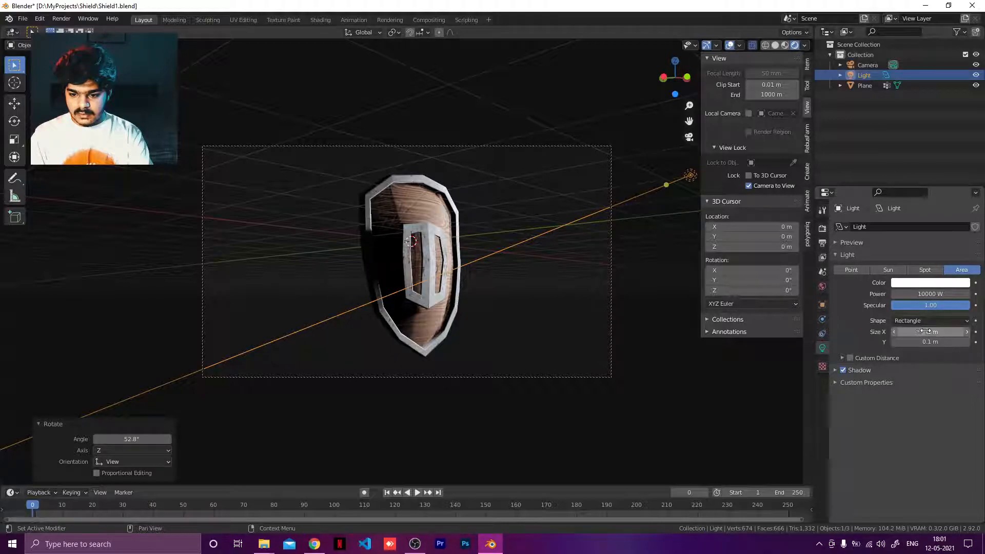
Step: Set the area light's size to 5 m in both X and Y
left_click_drag(917, 334, 960, 341)
left_click(906, 333)
type("50")
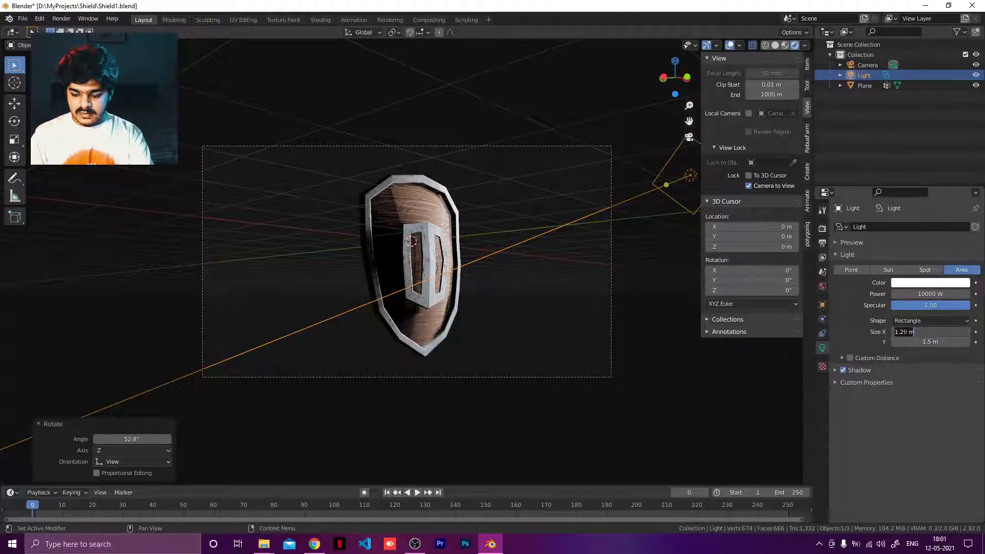
key("BackSpace")
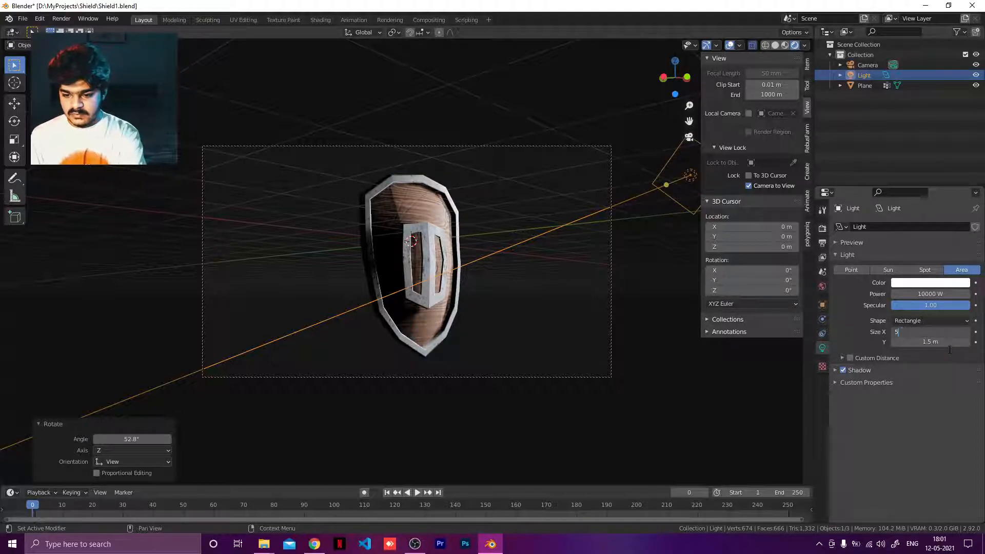
key("Return")
left_click(946, 341)
type("5")
key("Return")
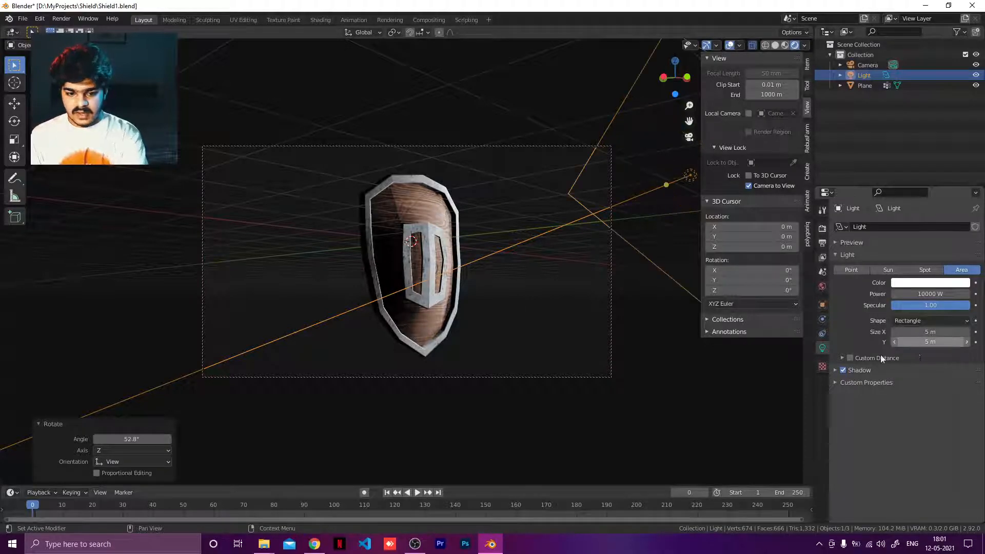
Step: Viewed from above in Solid shading, move the area light about -1.85 m in X, -4.16 m in Y and -0.46 m in Z
key("KP_0")
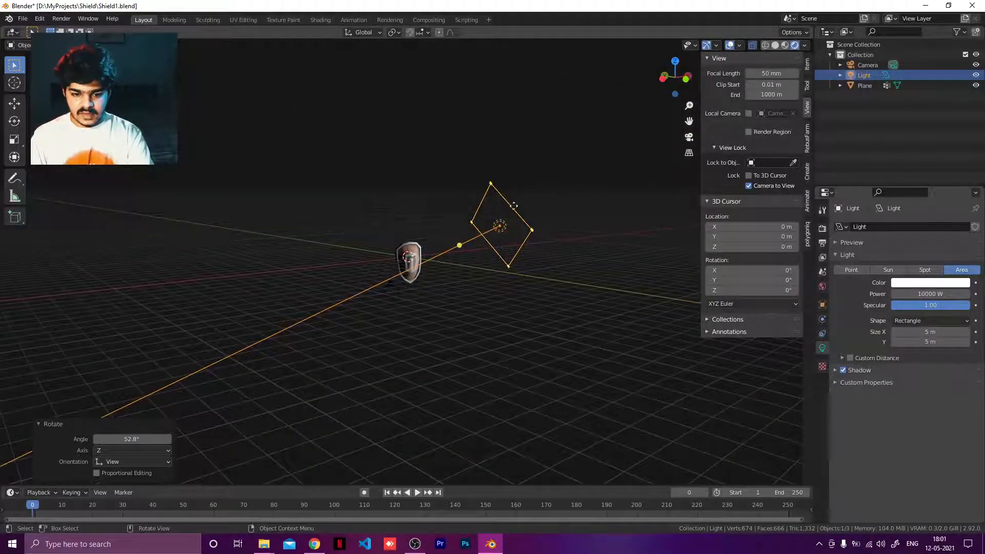
middle_click_drag(597, 343, 499, 260)
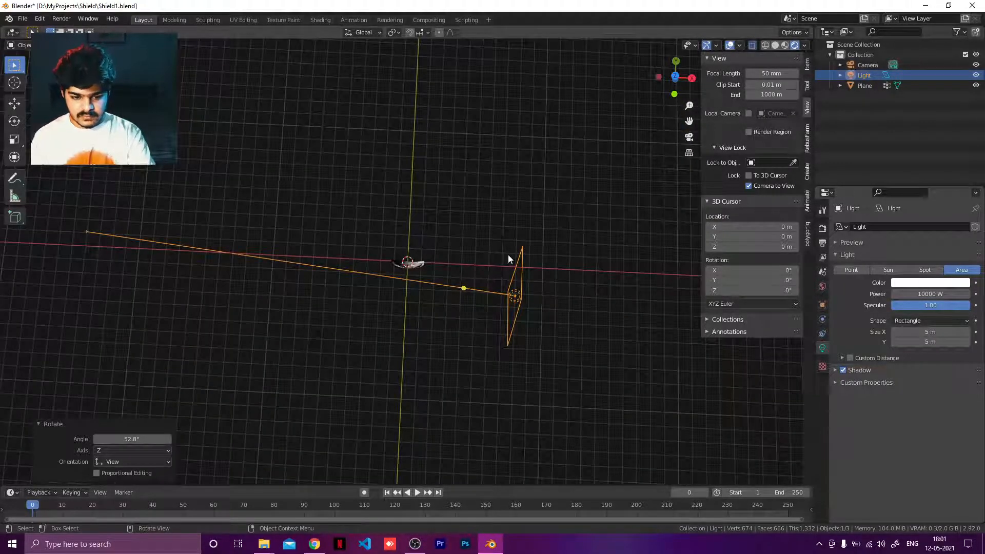
key("KP_0")
key("KP_0")
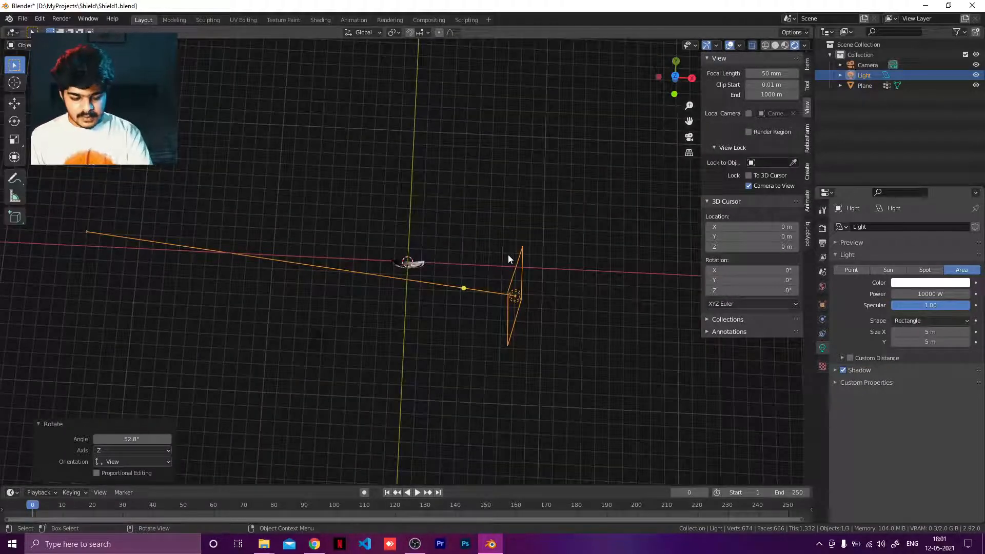
key("z")
left_click(567, 254)
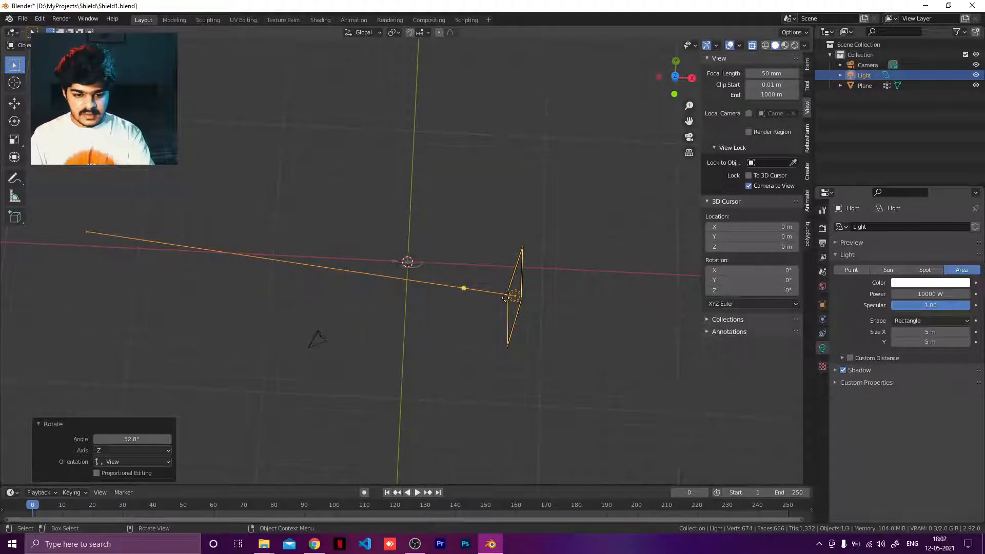
key("g")
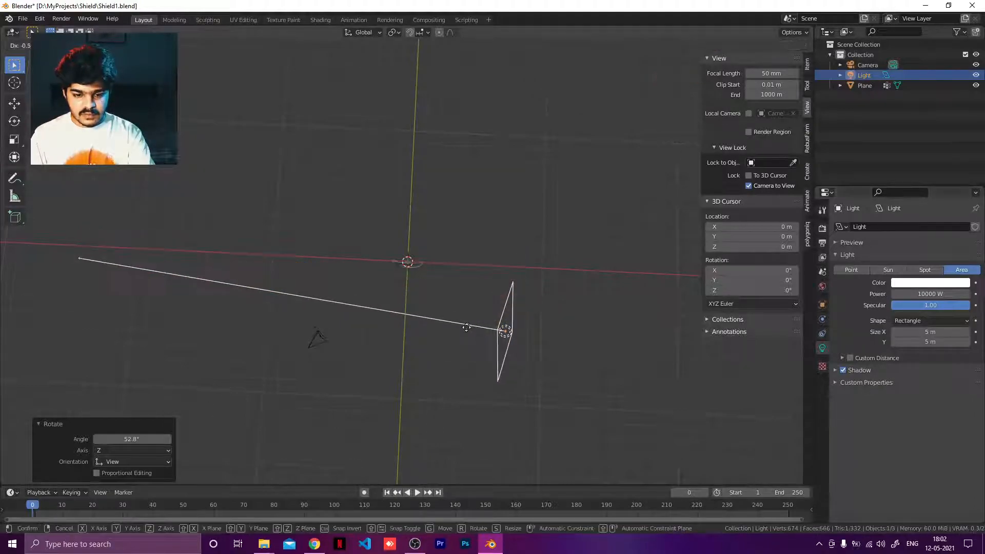
left_click(450, 347)
Step: Rotate the area light about 37.9° in the view from above so its beam points towards the shield
key("t")
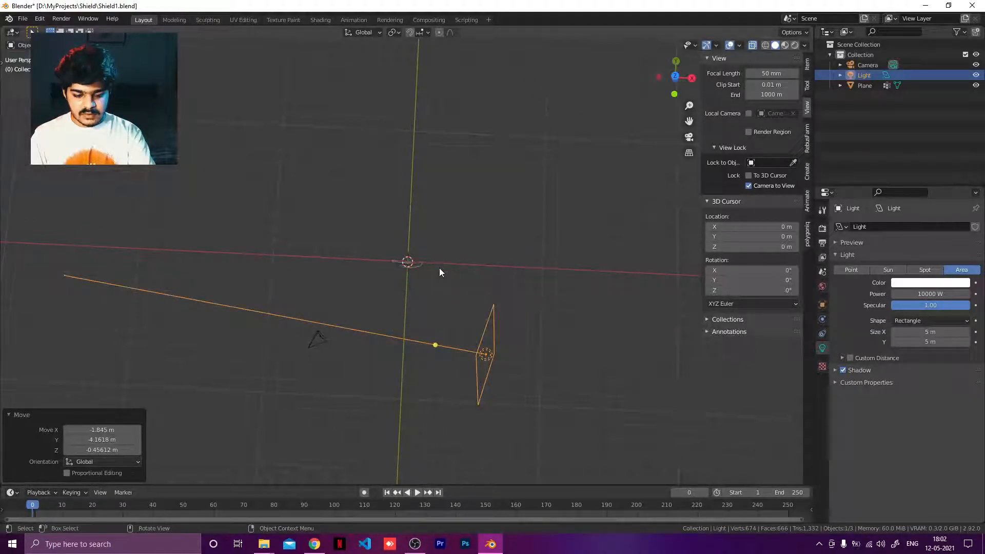
key("t")
key("r")
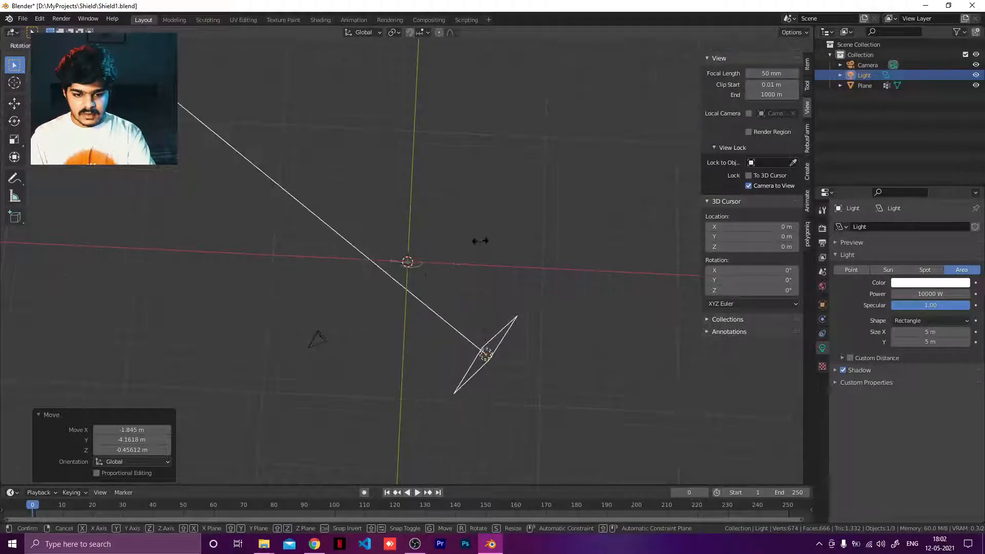
left_click(495, 239)
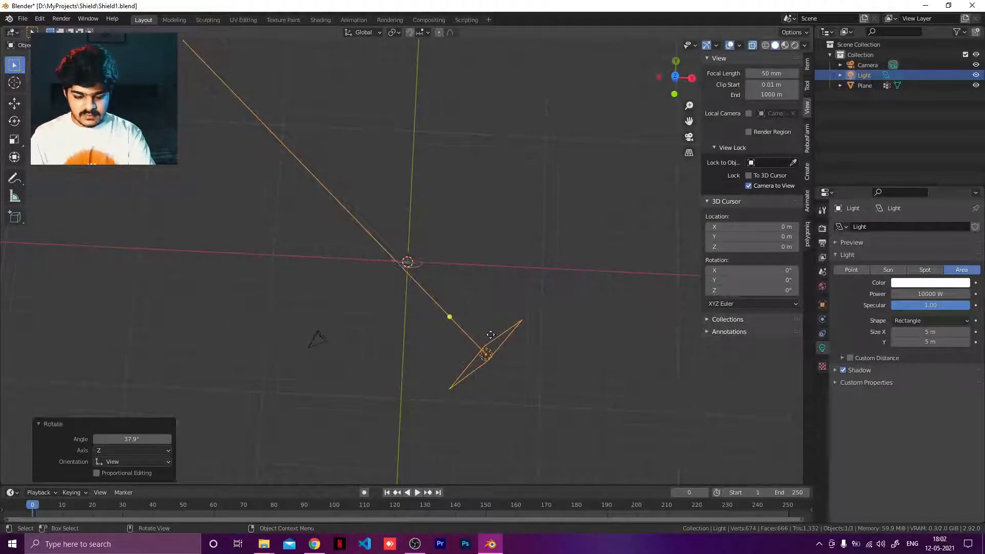
Step: Shift the area light about 0.95 m in X and 1.19 m in Y and rotate it about -7.97° to re-aim at the shield
key("g")
left_click(473, 275)
key("r")
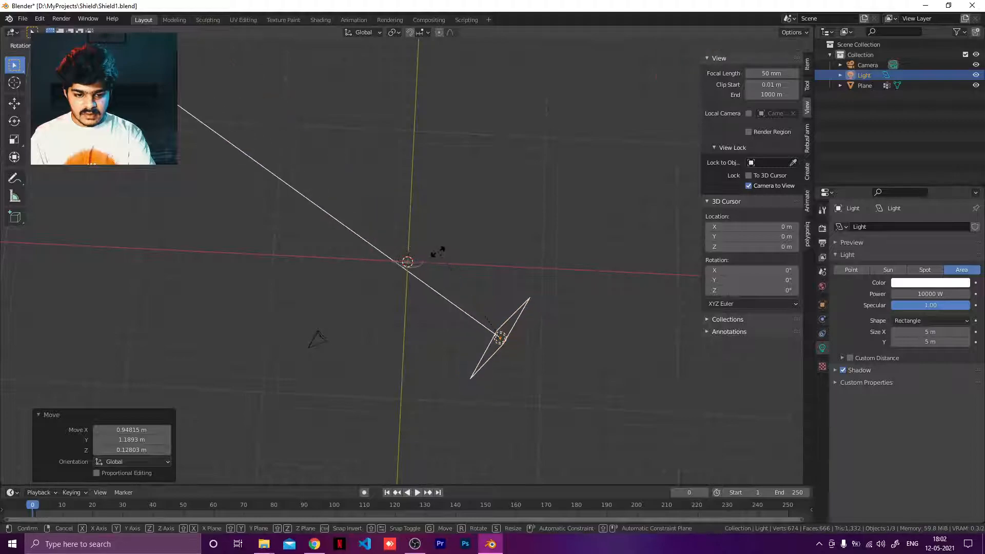
left_click(441, 253)
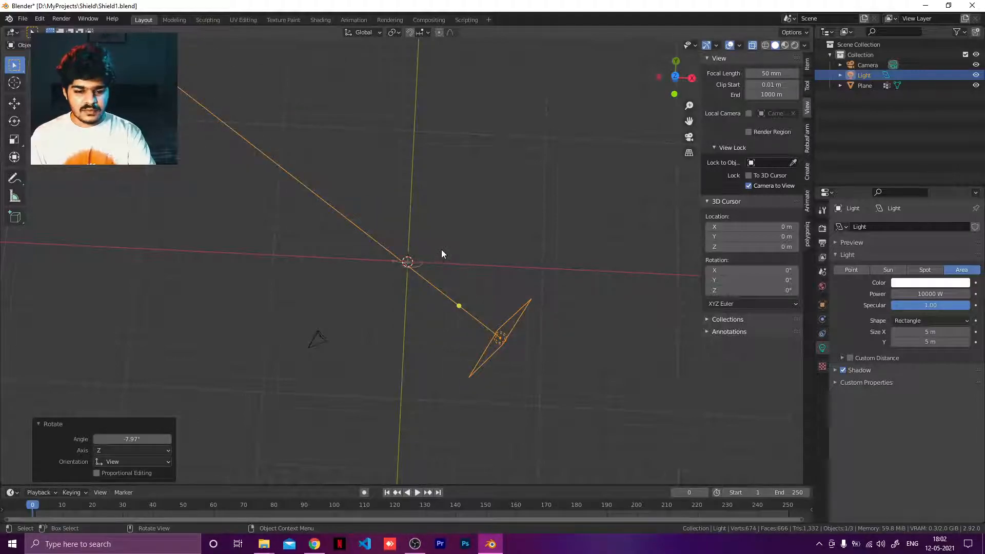
Step: Check the lighting on the shield through the camera in Rendered shading
key("KP_0")
key("z")
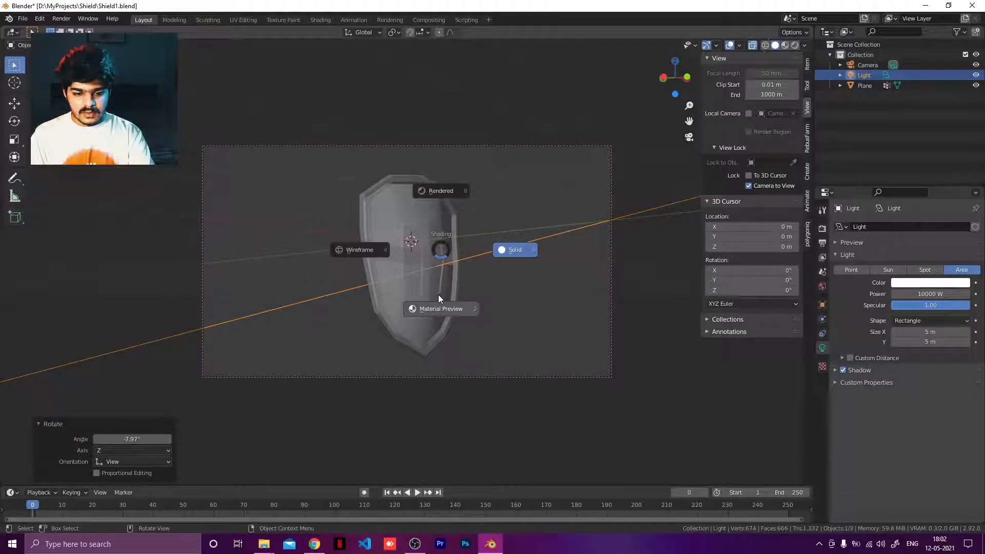
left_click(440, 192)
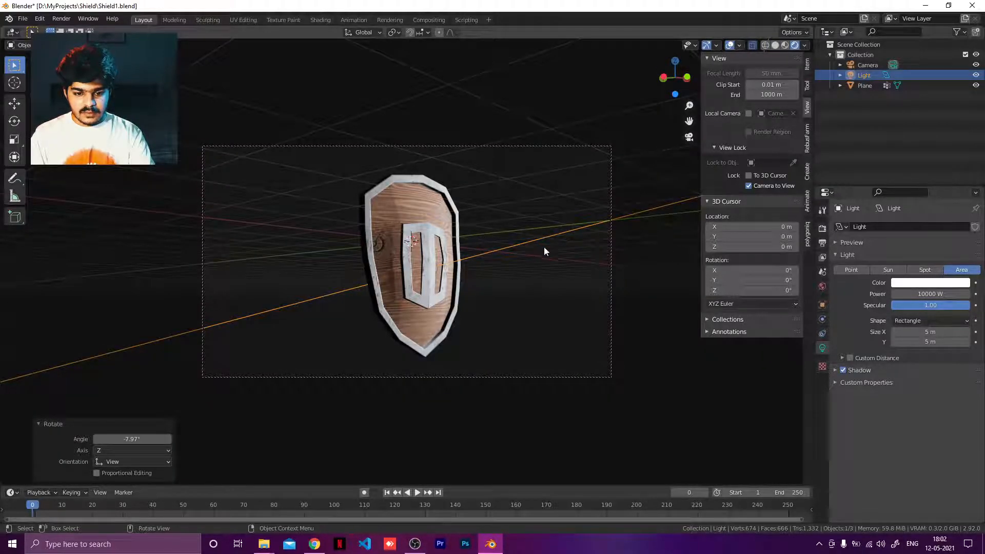
Step: Try the area light's power at 5000 W and settle on 2000 W
left_click(941, 294)
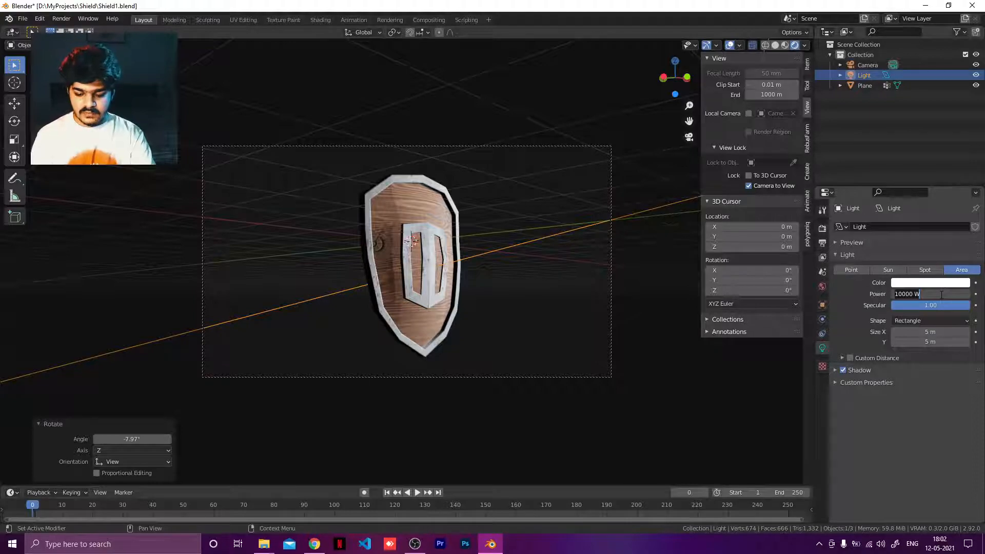
key("ctrl+a")
type("5000")
key("Return")
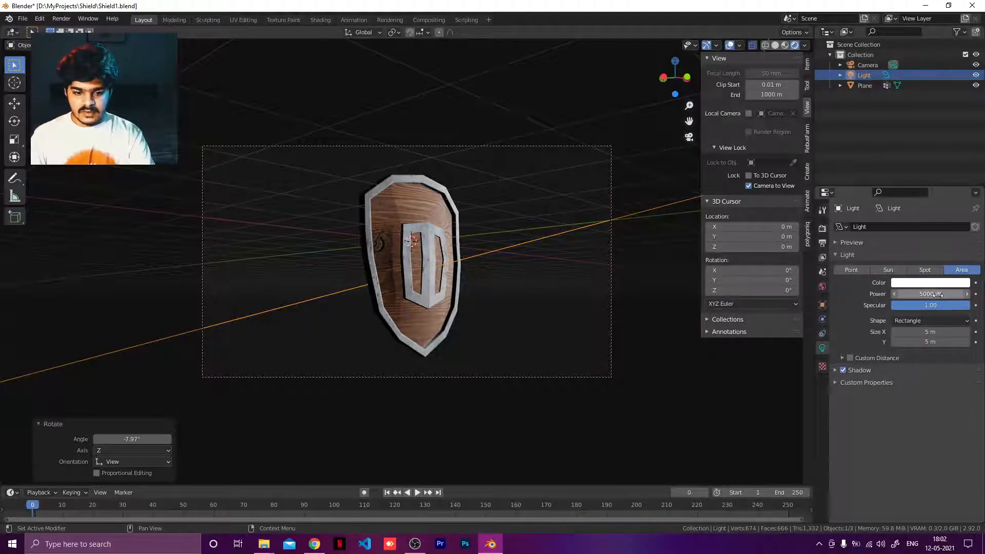
left_click(938, 294)
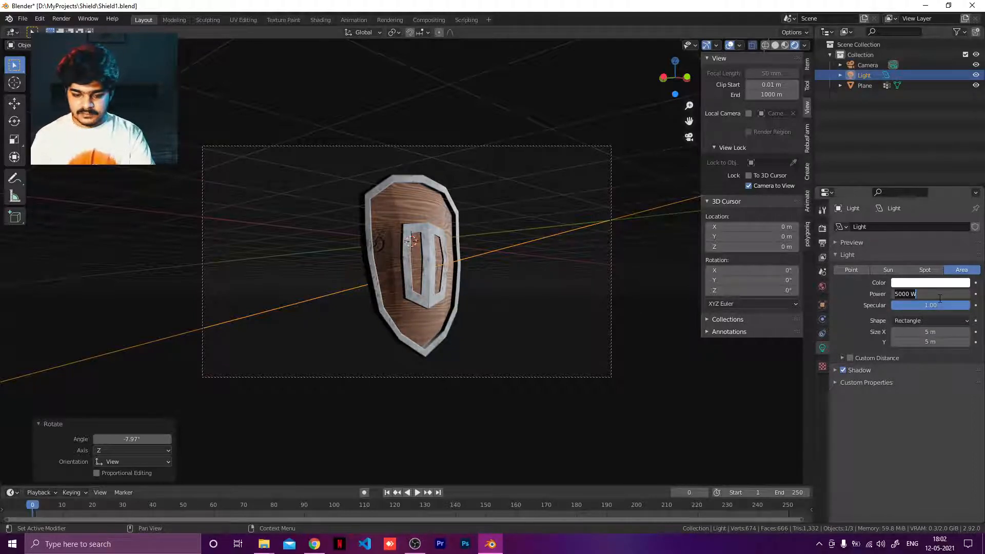
type("2000")
key("Return")
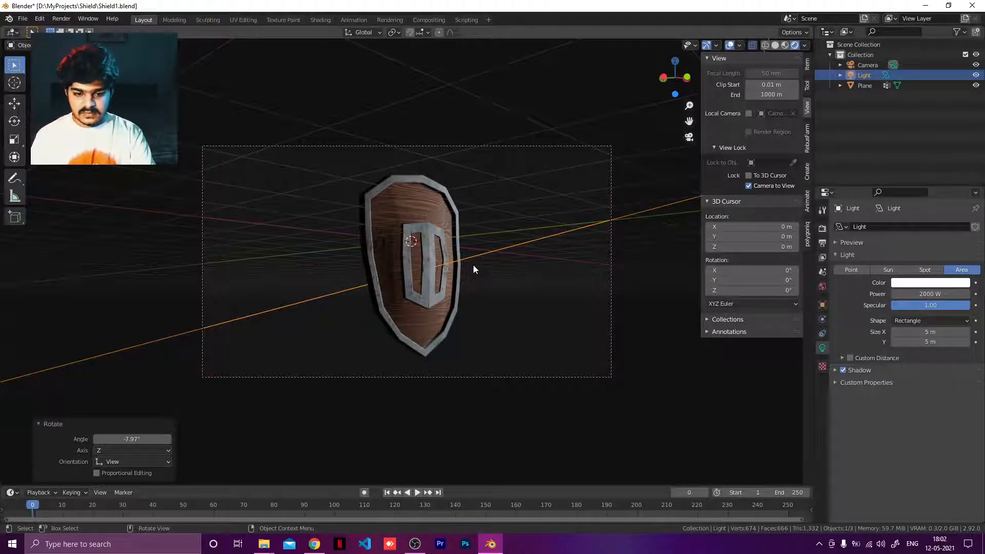
Step: From above in Solid shading, duplicate the area light and place the copy behind the shield, offset about -4.93 m in X, 15.51 m in Y and 1.77 m in Z
key("KP_7")
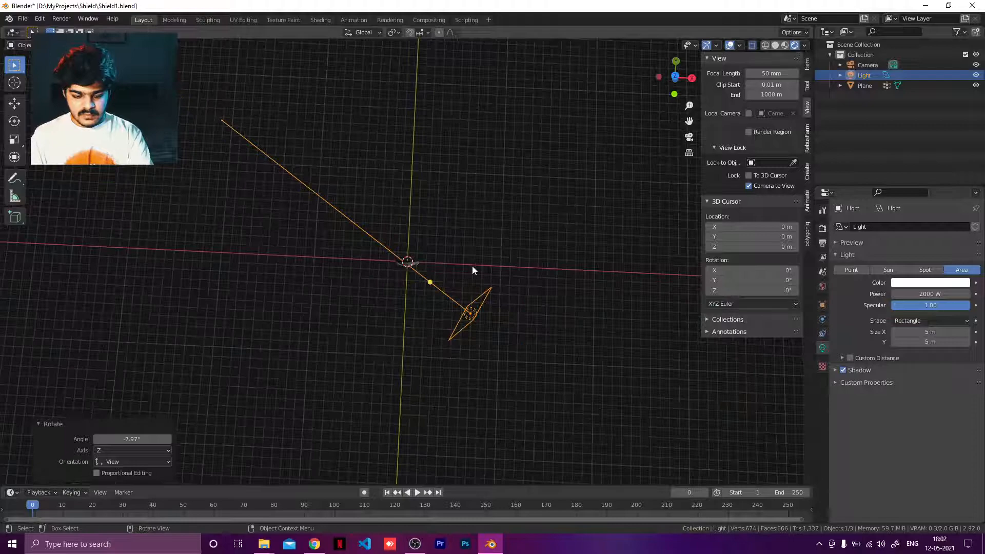
key("z")
left_click(534, 264)
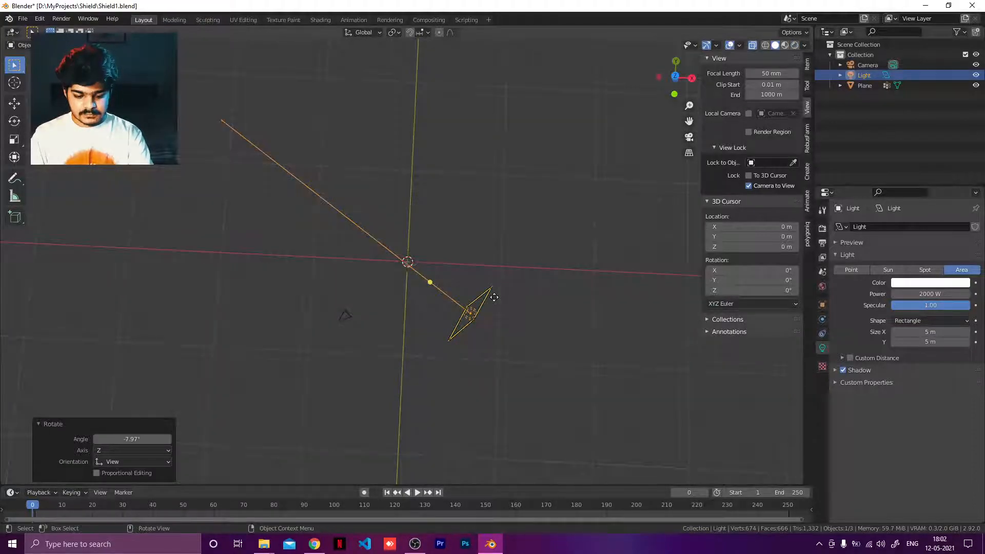
key("shift+d")
left_click(454, 144)
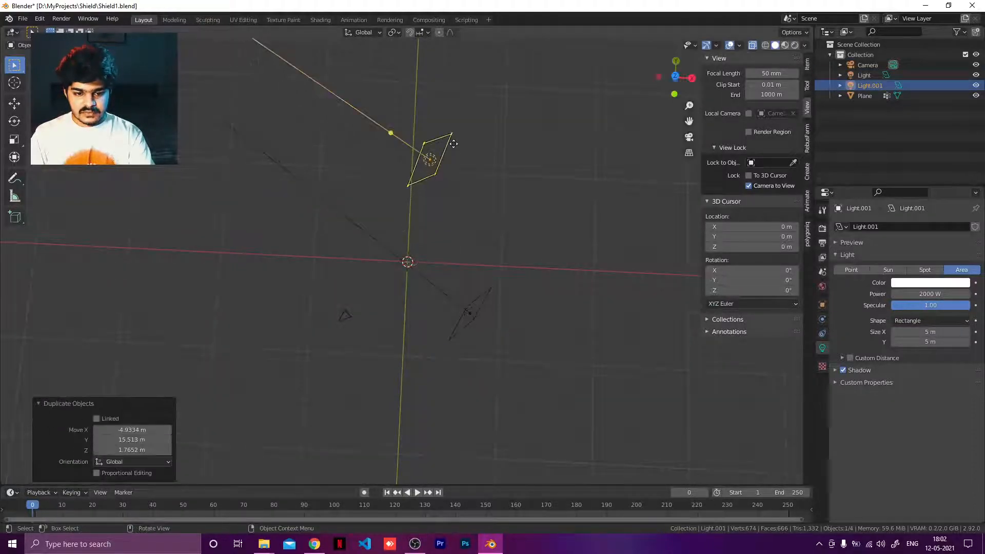
Step: Change the duplicated light's type to Point and set its radius to 1 m
left_click(913, 333)
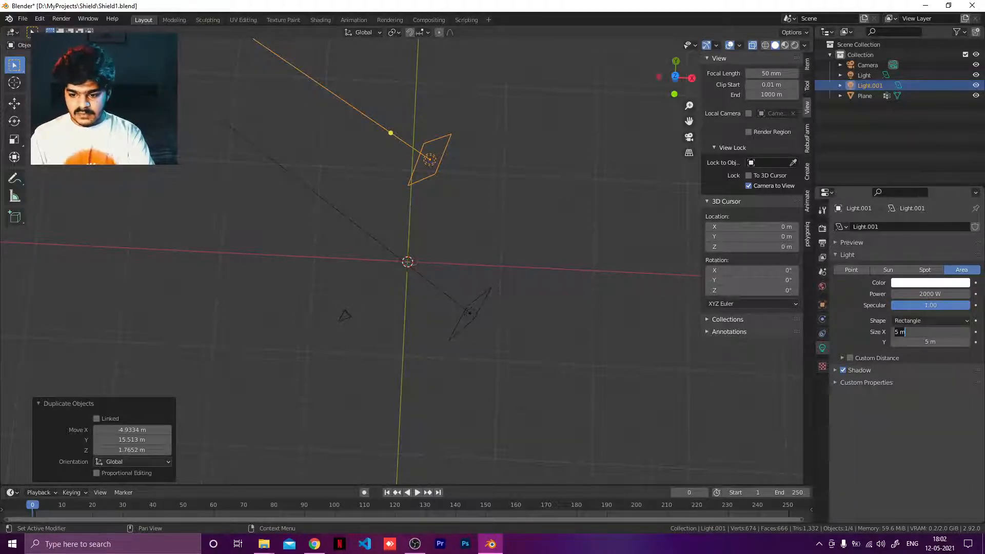
left_click(857, 272)
left_click(857, 272)
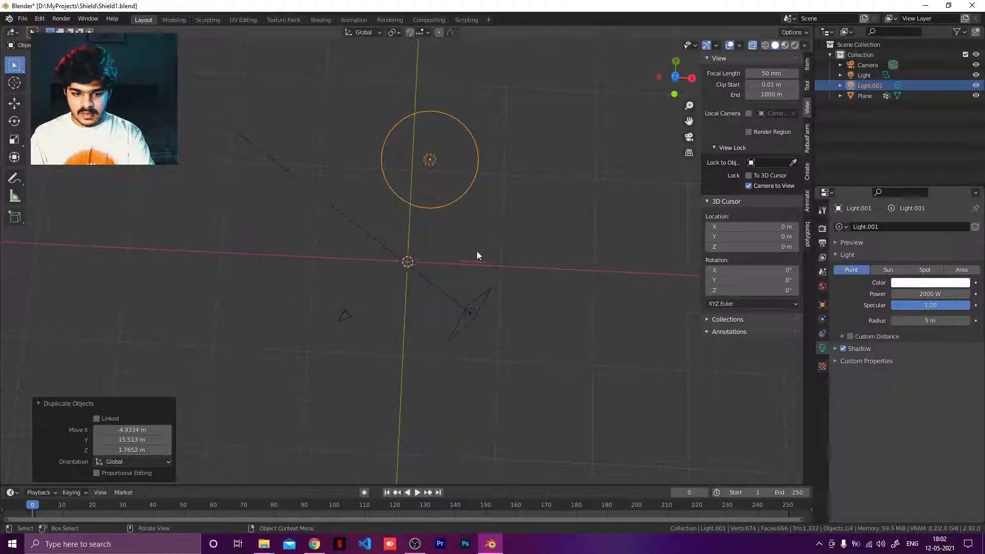
left_click_drag(950, 319, 897, 319)
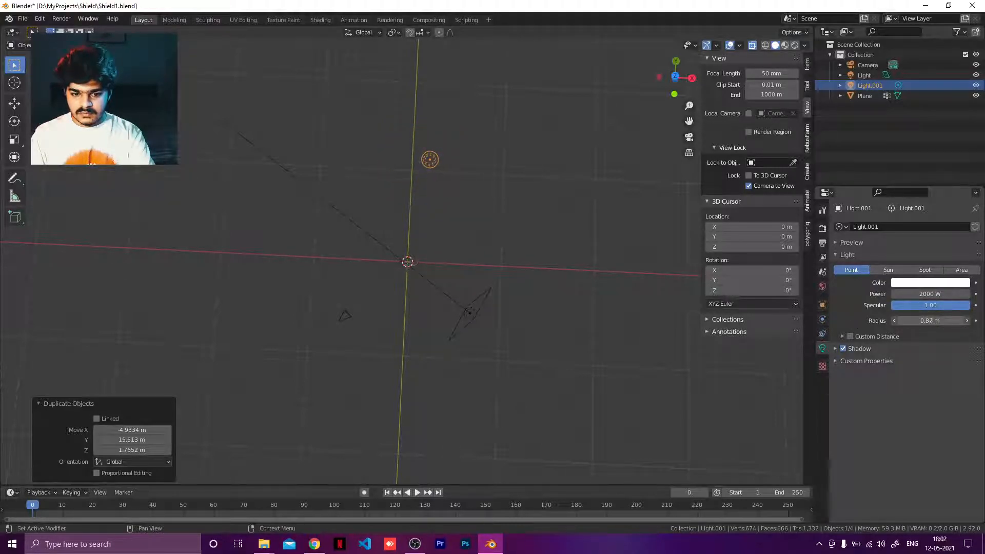
left_click(956, 321)
type("1")
key("Return")
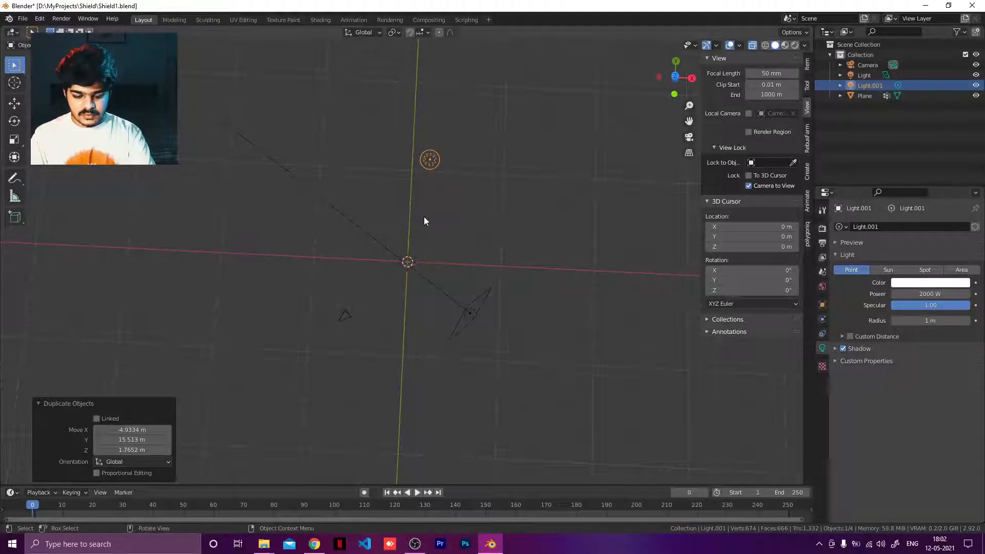
Step: Move the rear point light about -1.93 m in X and -5.92 m in Y, and lower it about 1.33 m in the rendered camera view
key("g")
left_click(420, 282)
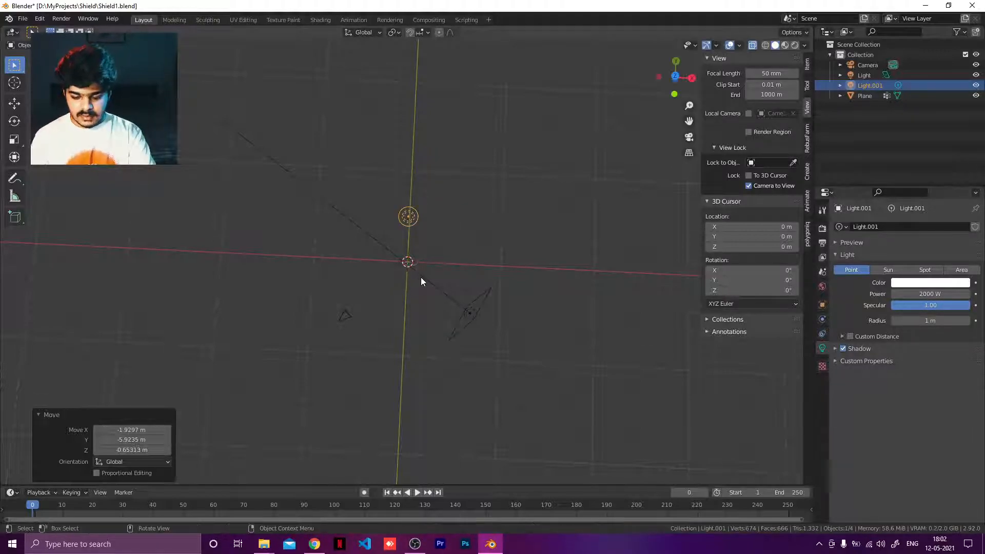
key("KP_0")
key("z")
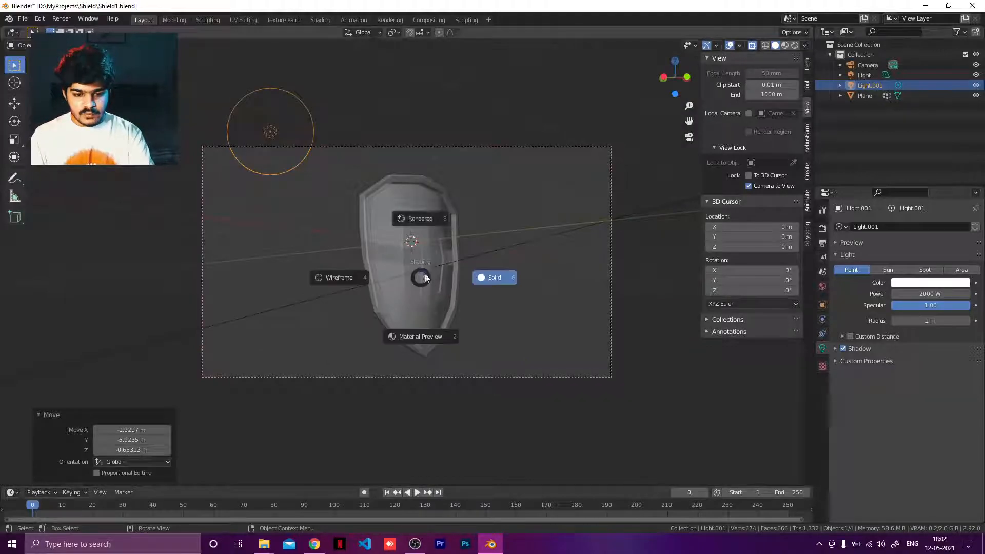
left_click(433, 224)
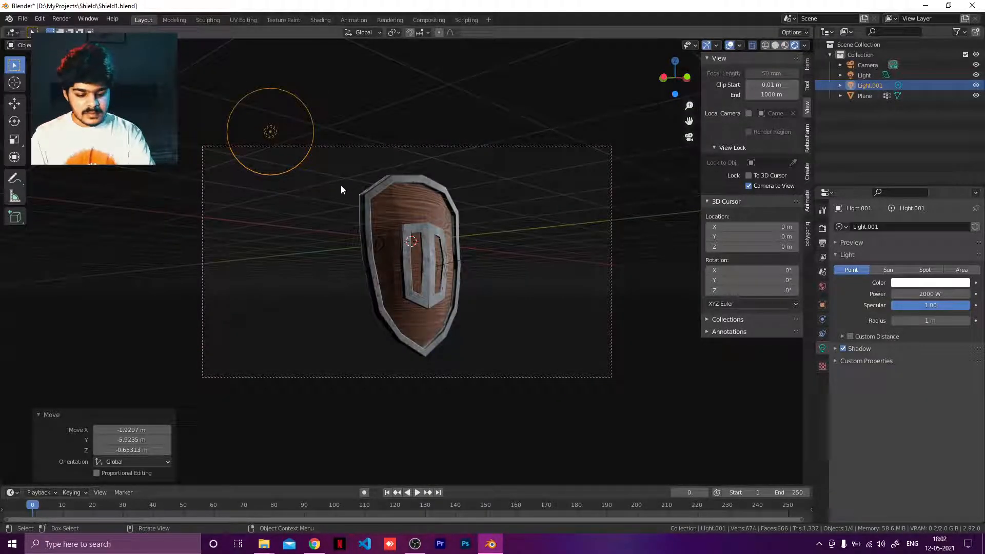
key("g")
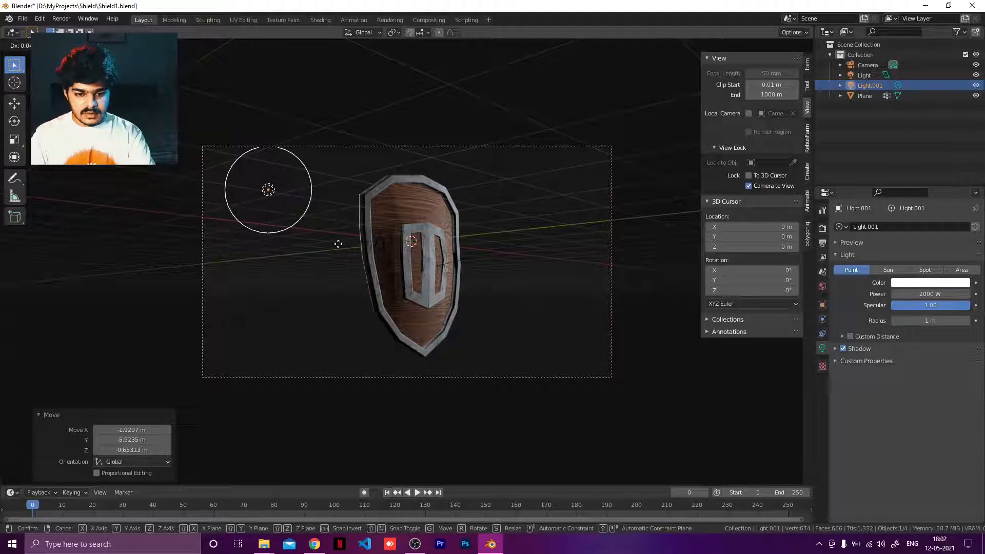
left_click(338, 248)
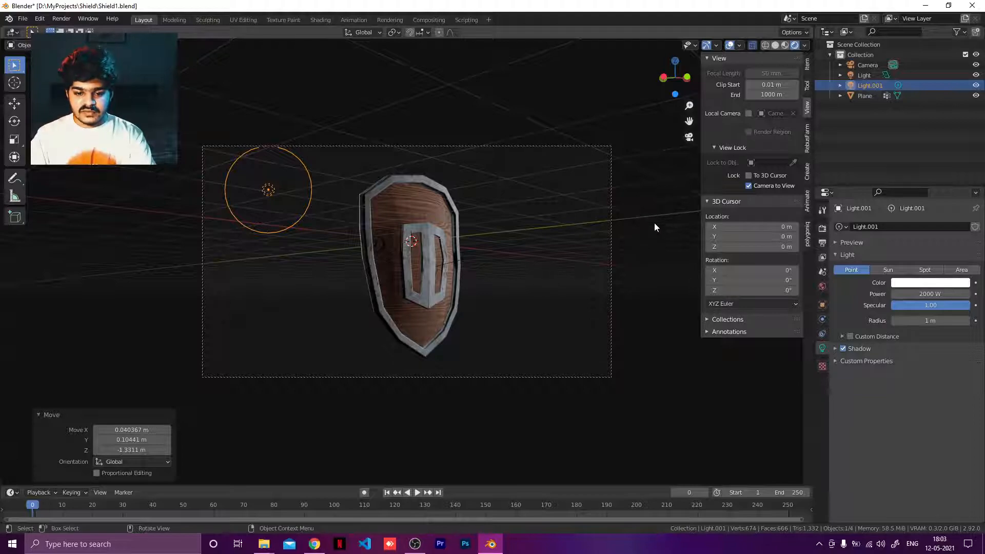
Step: Examine the front area light's placement around the shield with the camera unlocked from the view, and restore the Camera to View lock
scroll(513, 262, "down", 3)
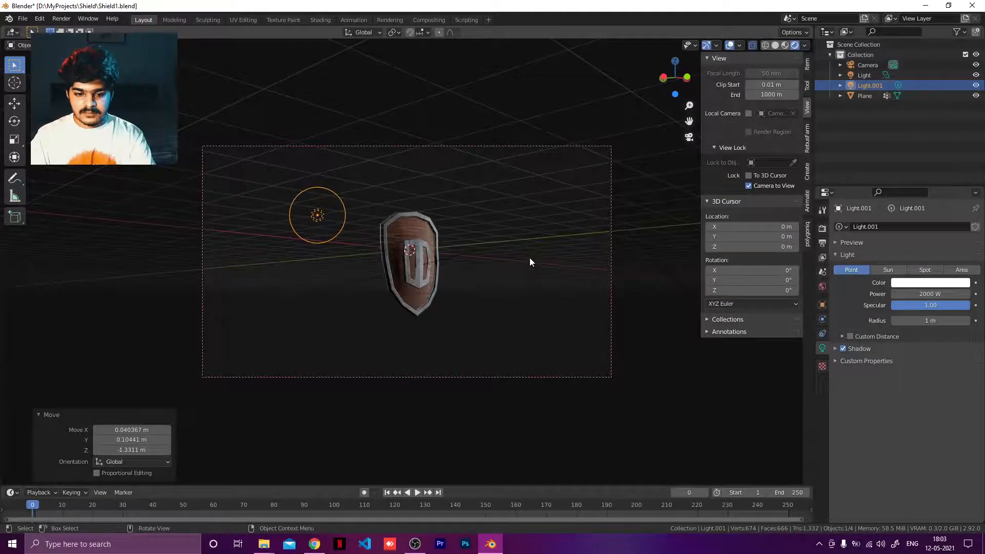
scroll(529, 258, "up", 3)
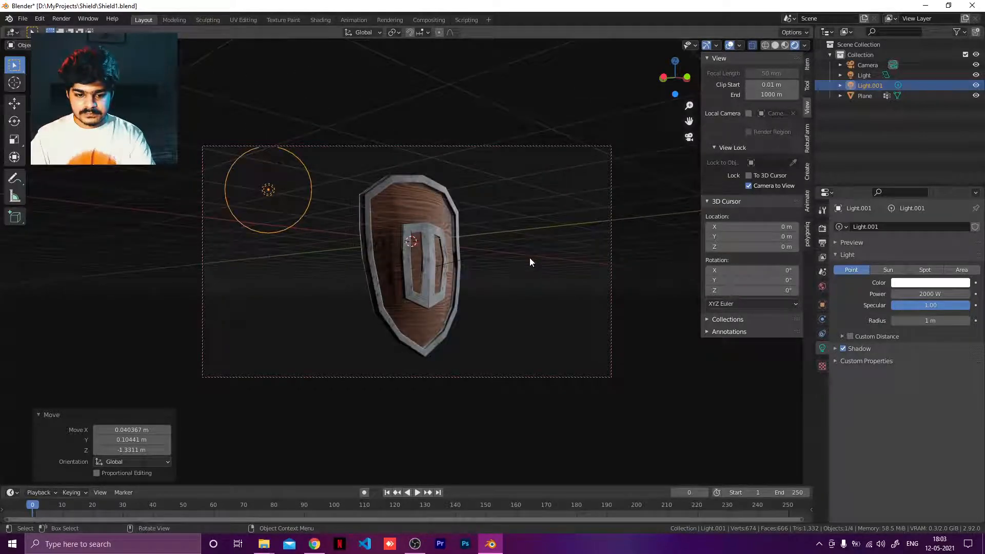
left_click(749, 186)
scroll(479, 254, "down", 3)
scroll(572, 221, "down", 2)
left_click(578, 188)
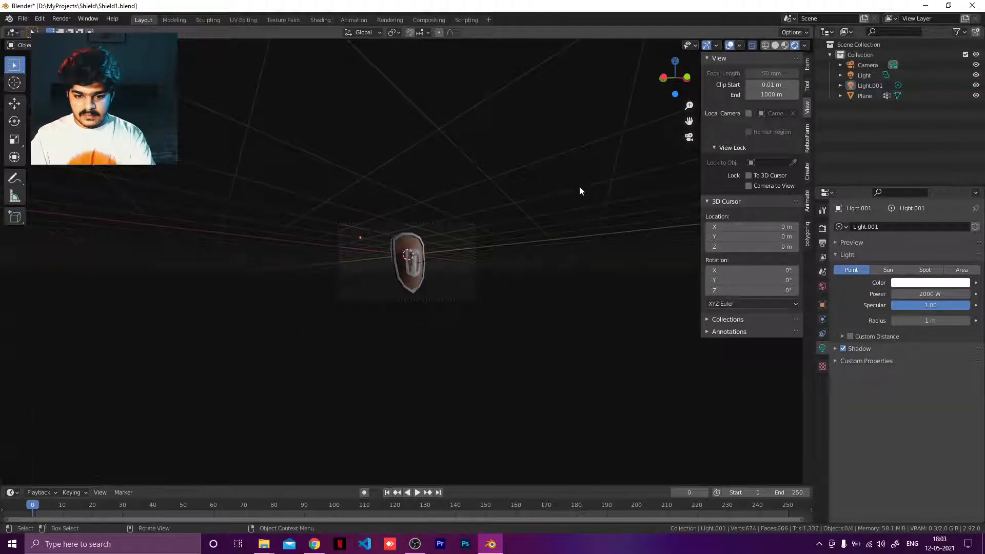
left_click(552, 227)
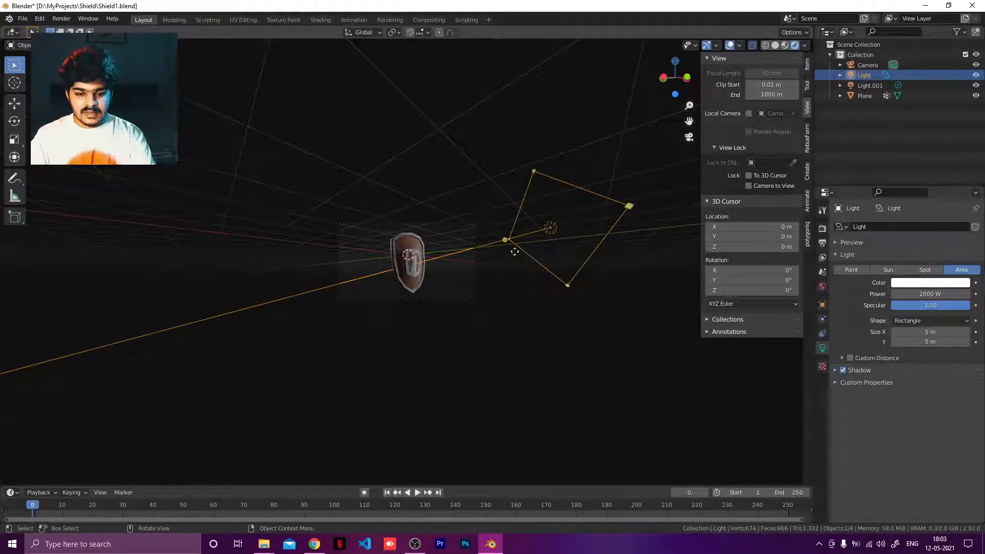
scroll(417, 258, "up", 5)
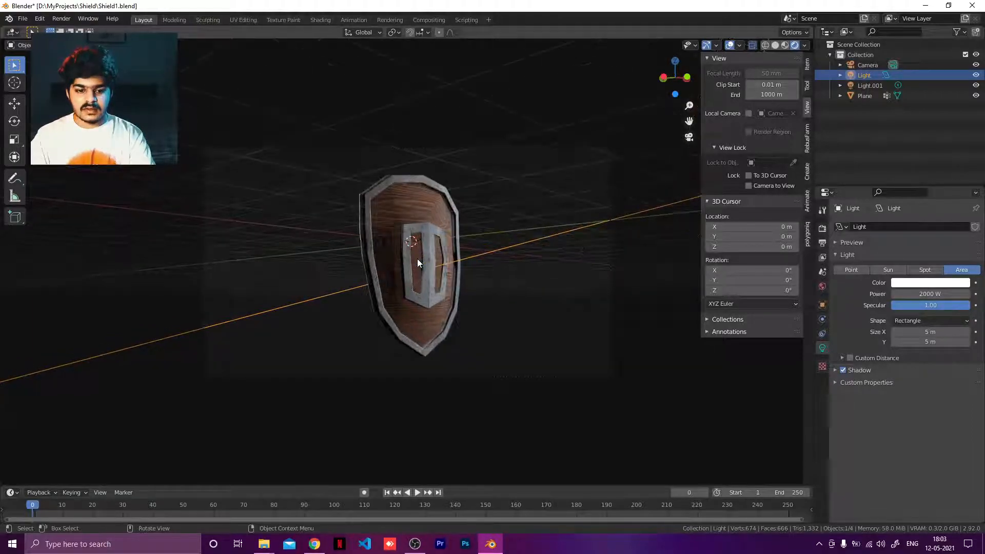
left_click(749, 186)
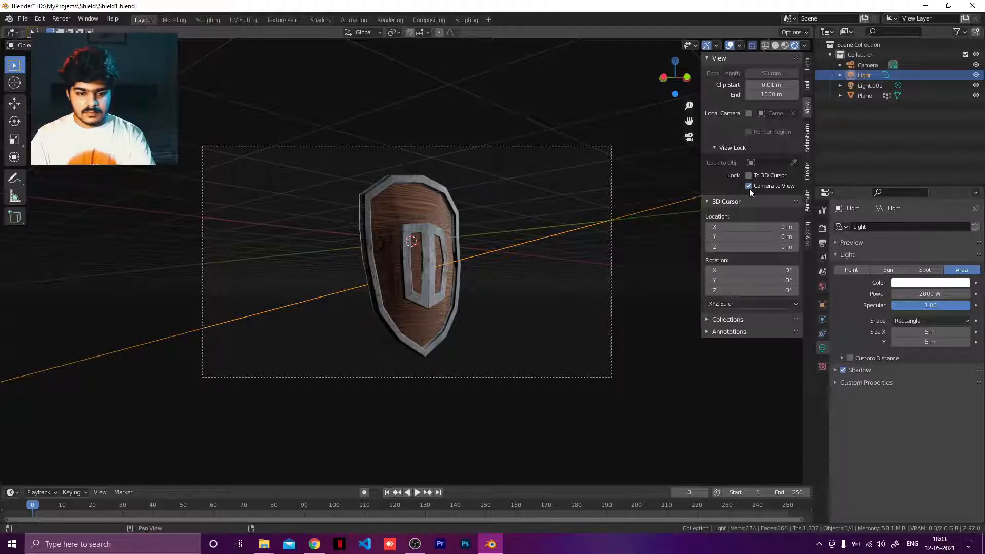
Step: Hide the rear point light and show it again to compare its effect on the shield's edge
left_click(270, 193)
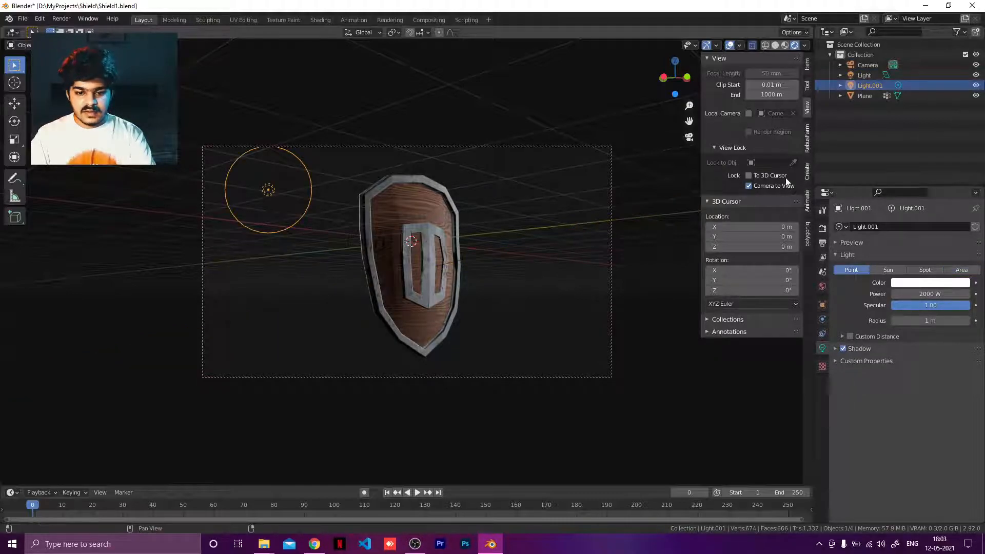
left_click(975, 86)
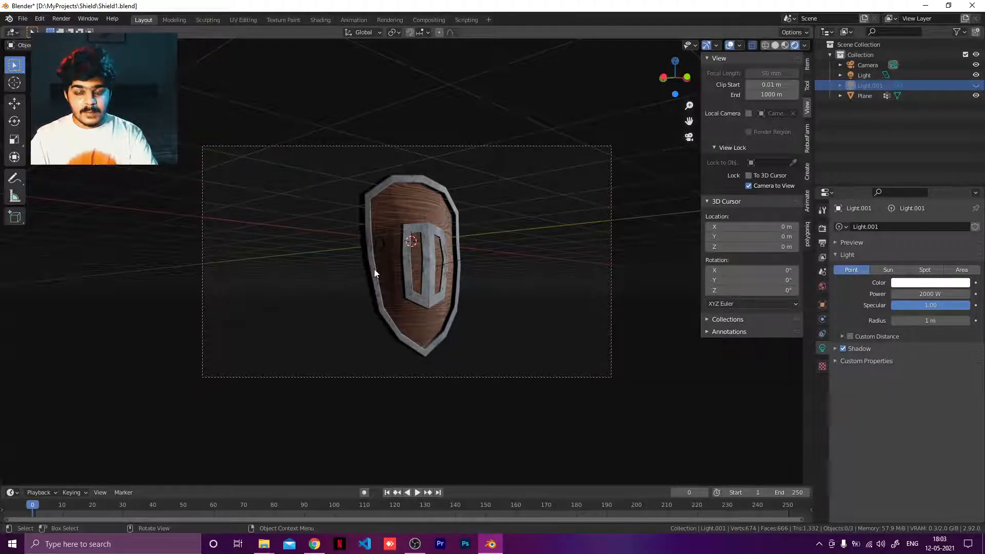
left_click(976, 85)
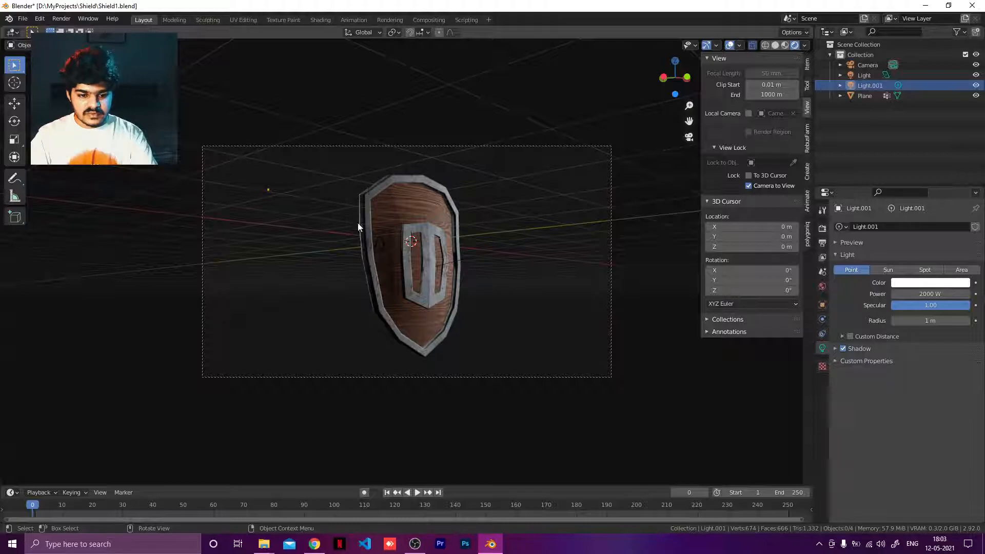
Step: Set the rear point light's power to 5000 W
left_click(928, 293)
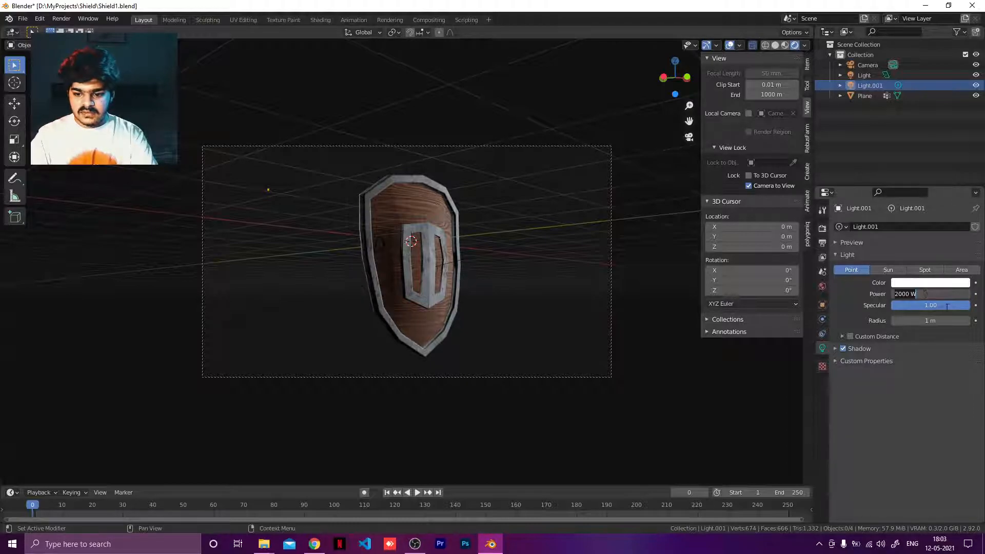
key("BackSpace")
key("BackSpace")
key("BackSpace")
key("BackSpace")
key("BackSpace")
key("BackSpace")
type("5000")
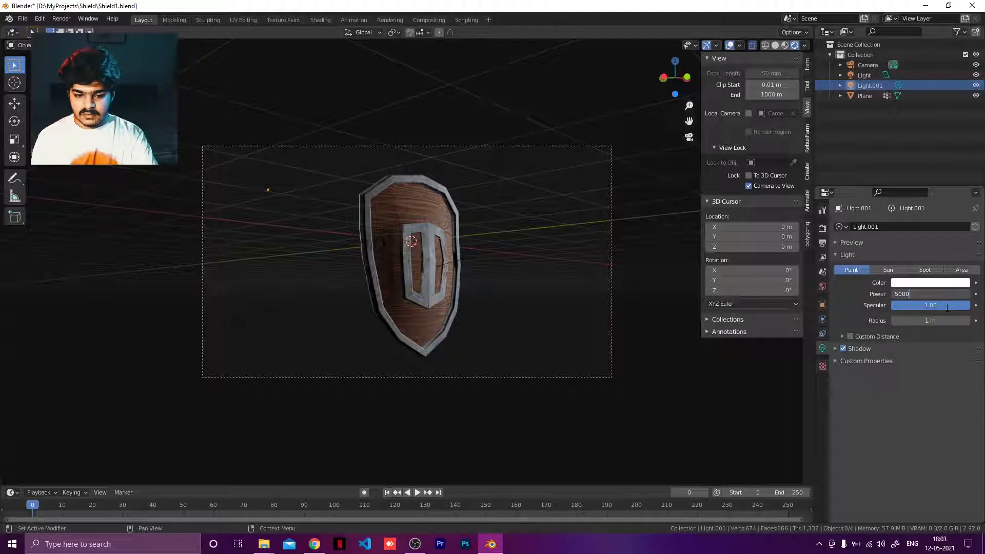
key("Return")
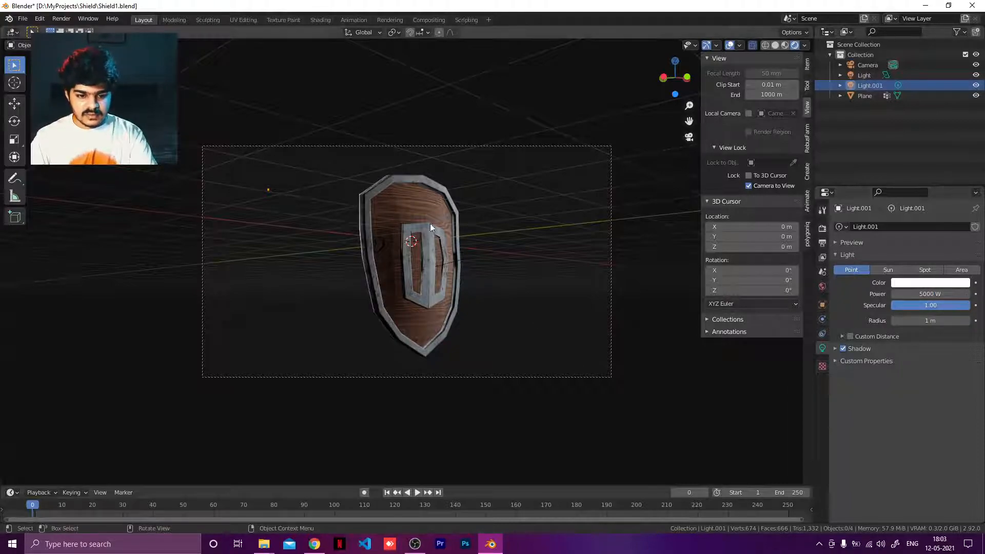
Step: Shift the rear point light about 0.18 m in X, -0.14 m in Y and -0.35 m in Z
left_click(269, 193)
key("g")
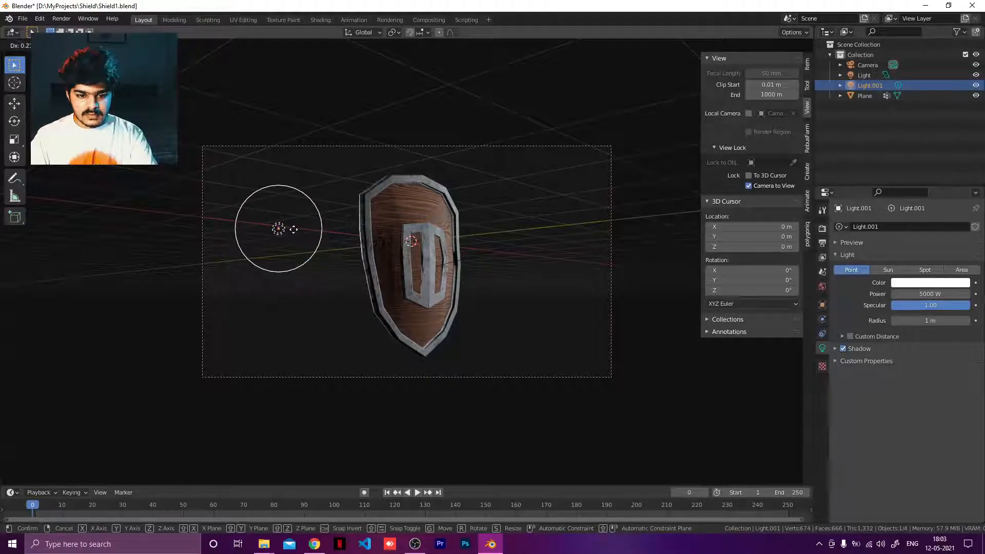
left_click(293, 206)
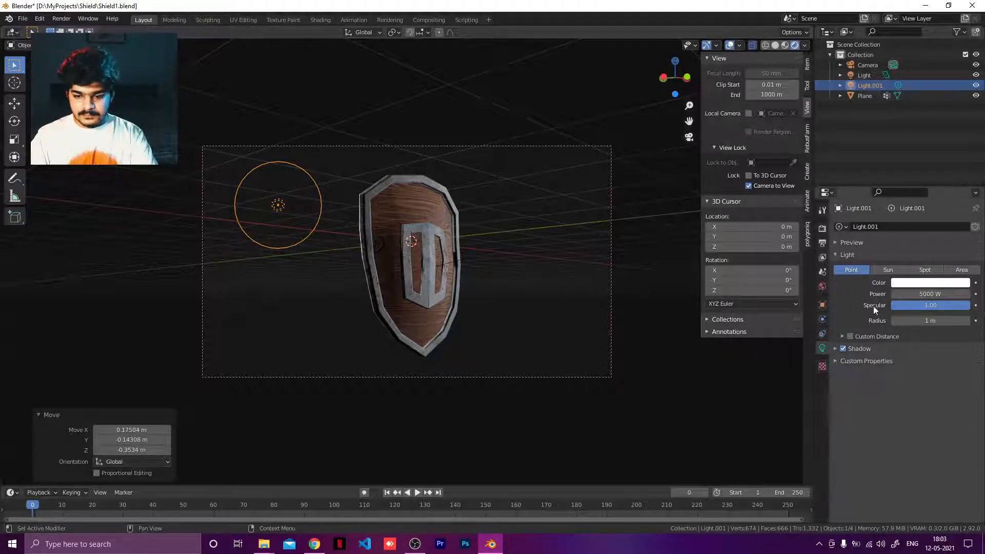
Step: Try a pure black world background color with value 0.000 and bring it back to a very dark grey
left_click(821, 288)
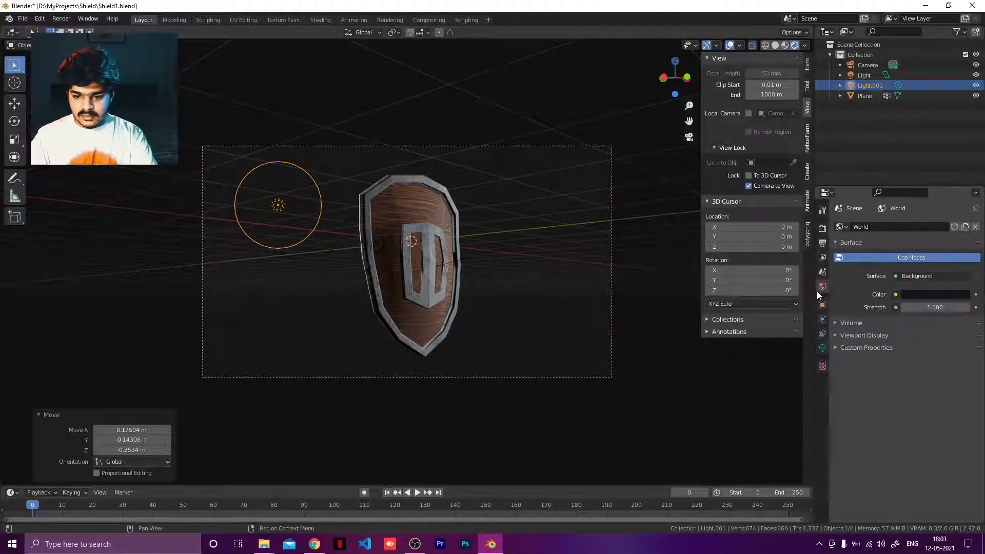
left_click(926, 296)
left_click(961, 221)
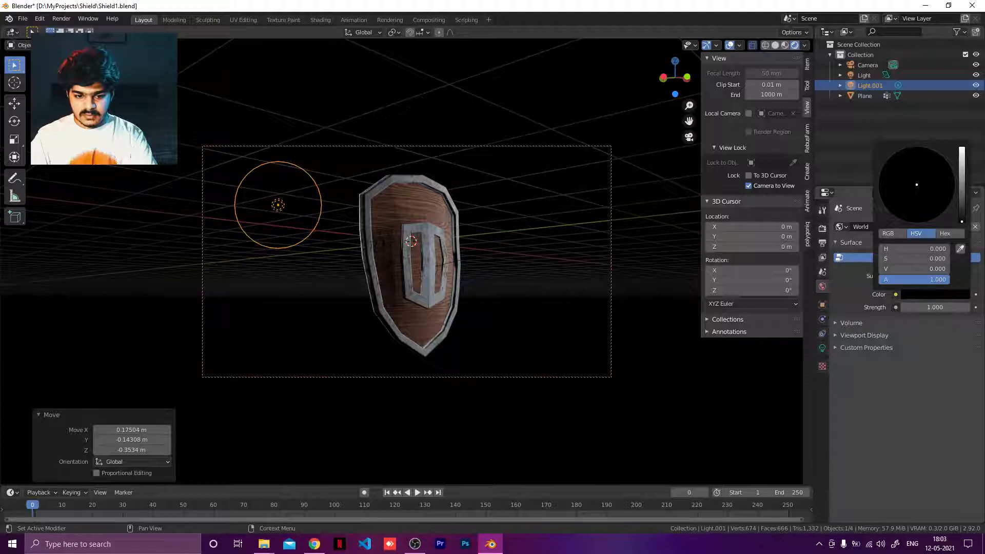
left_click(552, 346)
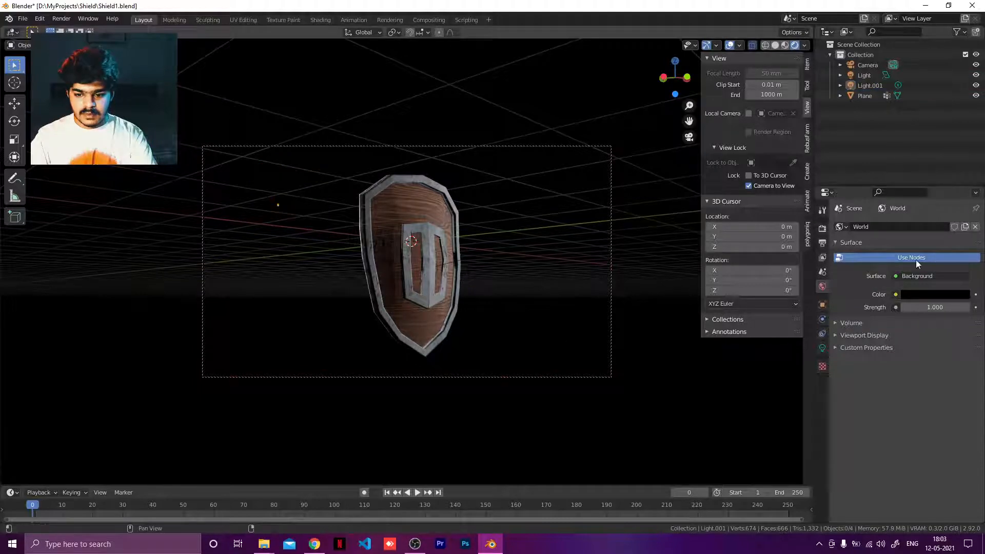
left_click(911, 295)
left_click(962, 220)
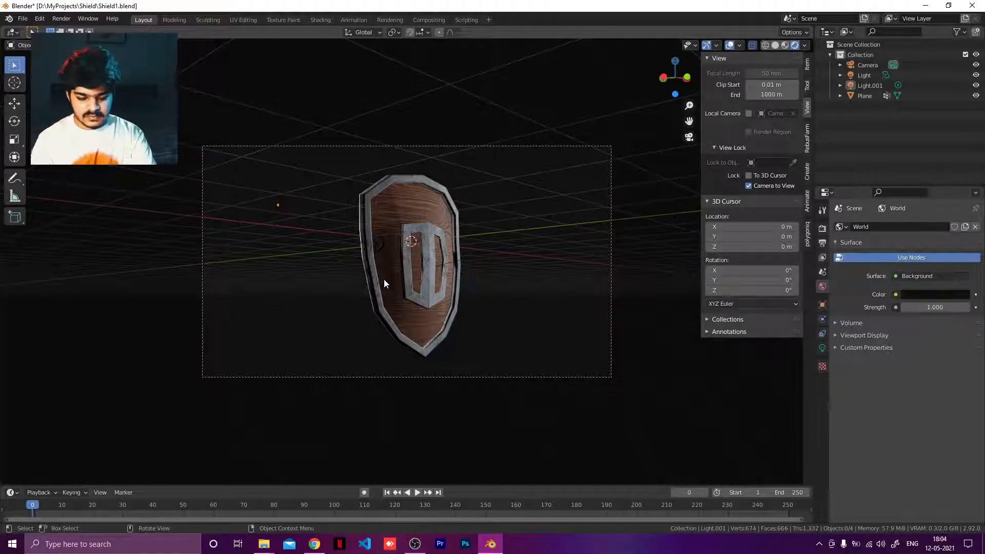
Step: In Solid shading from the top, select the front area light and set its size to 3 m in both X and Y
key("z")
left_click(454, 278)
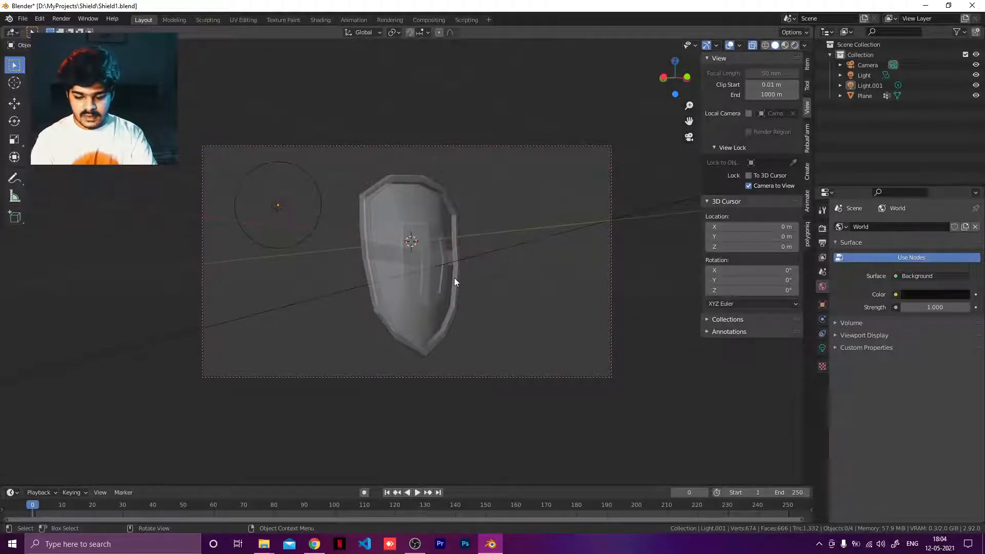
key("KP_7")
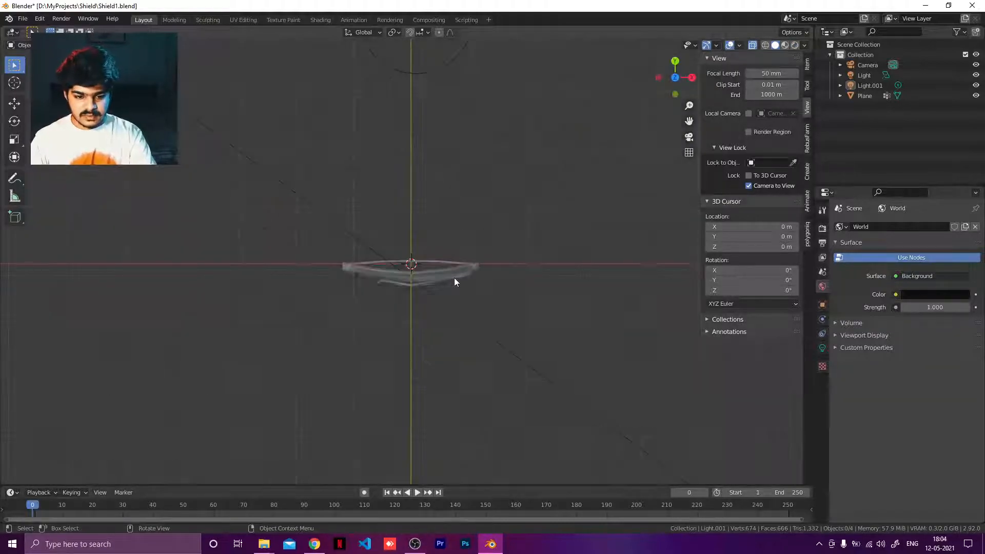
scroll(454, 308, "down", 2)
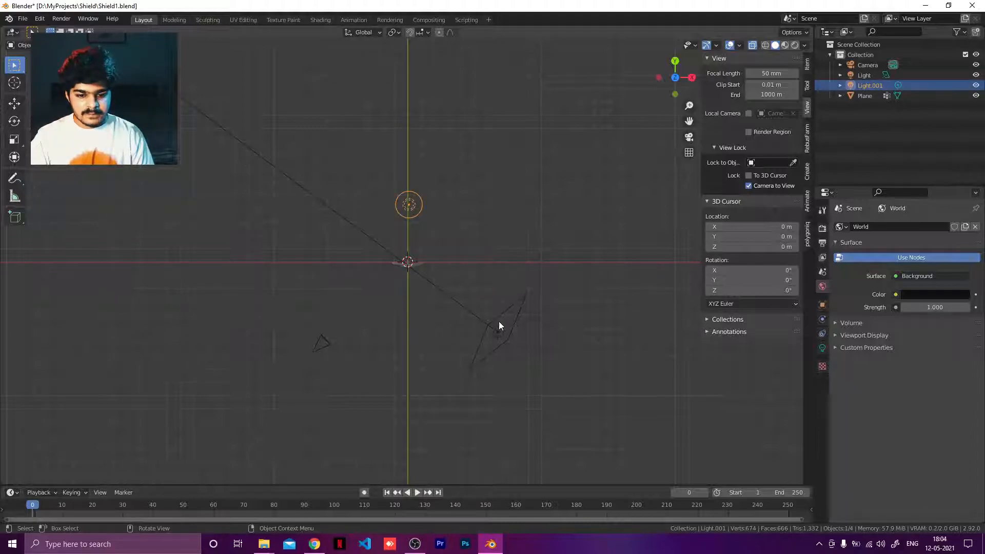
left_click(489, 336)
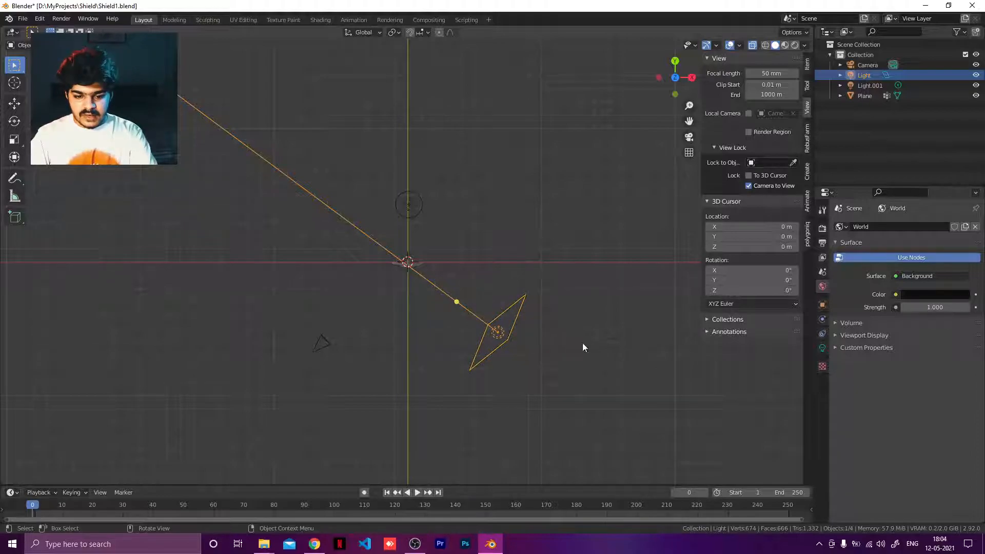
left_click(823, 347)
left_click(925, 331)
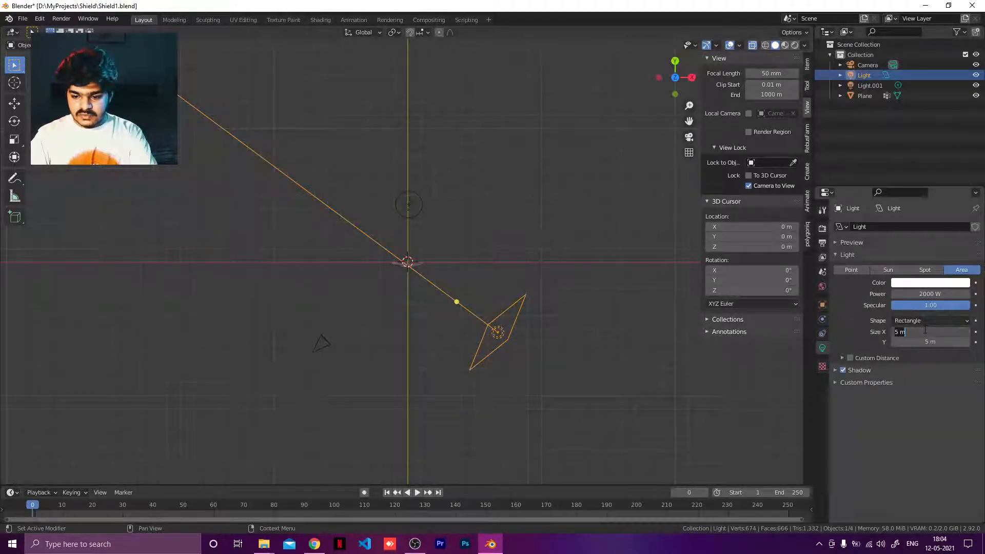
type("3")
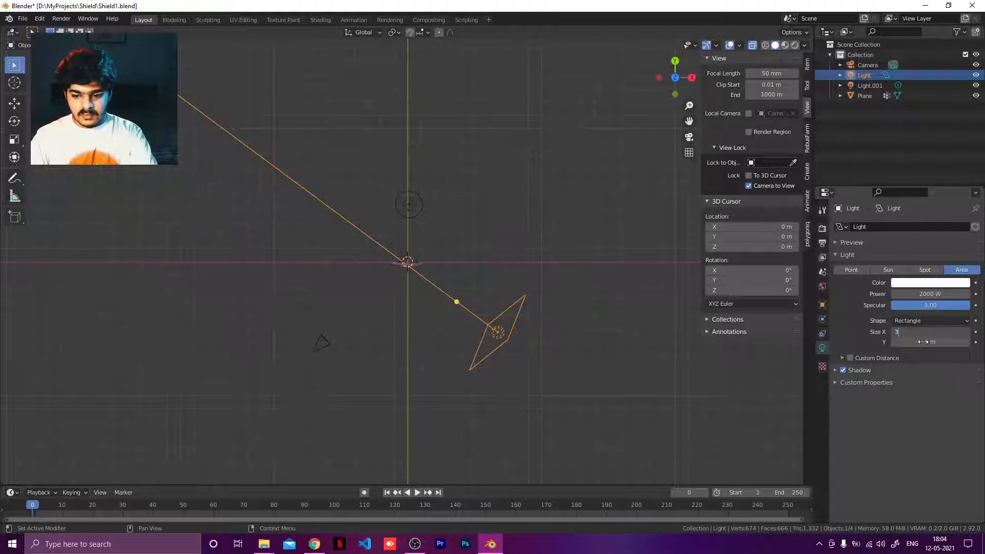
key("Tab")
type("3")
key("Return")
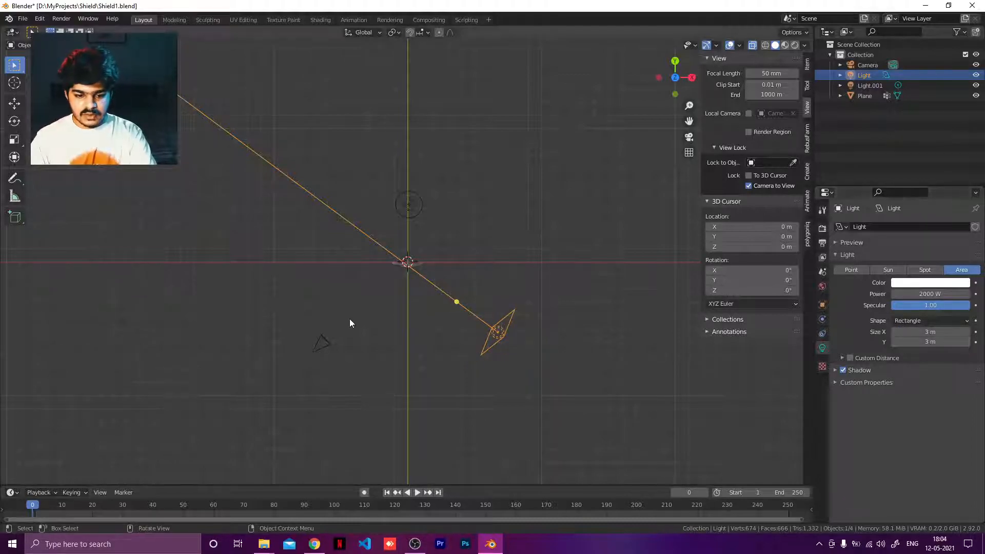
Step: Check the shield's lighting with the smaller area light through the camera in Rendered shading
key("KP_0")
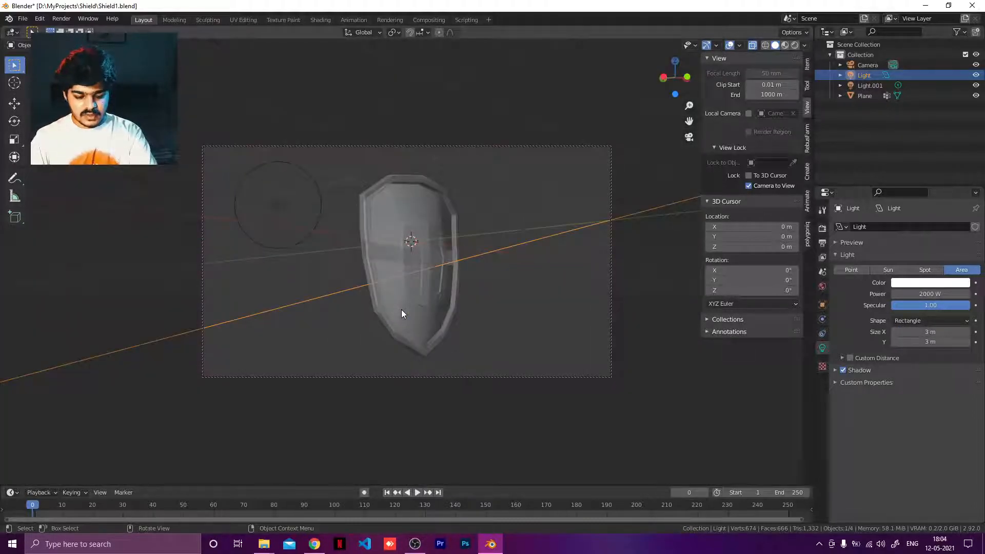
key("z")
left_click(416, 254)
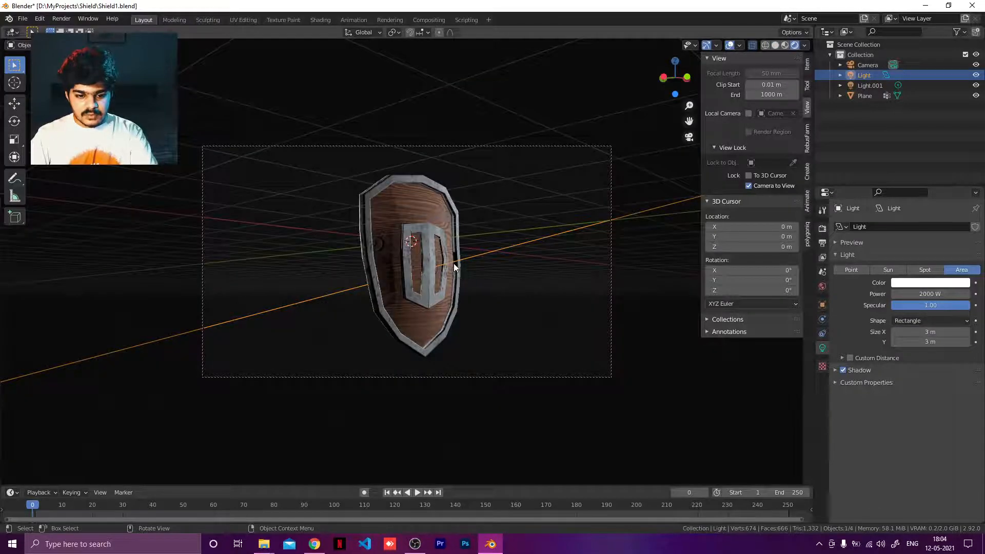
Step: From the top, move the front area light slightly towards positive X and Y and rotate it about -9.73° around Z to aim at the shield
key("KP_7")
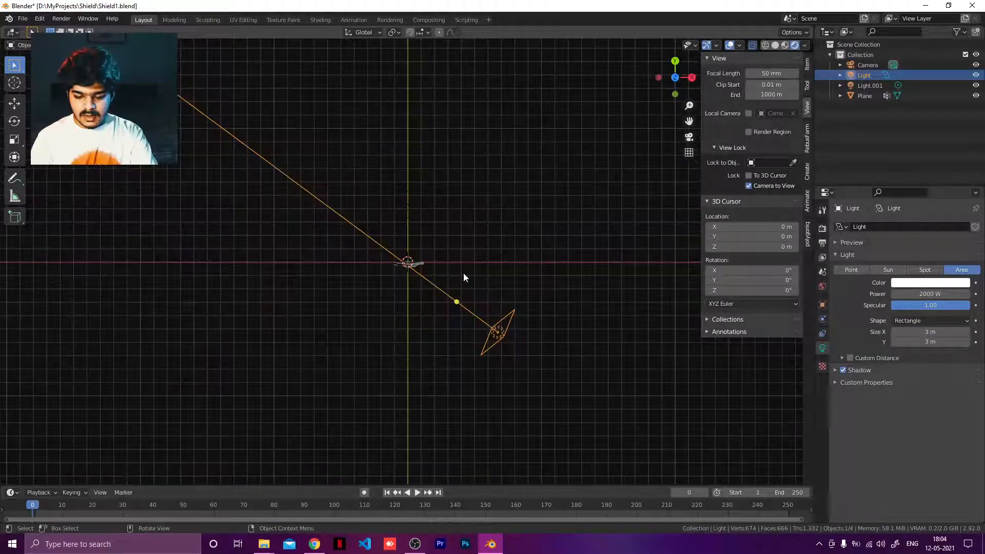
key("g")
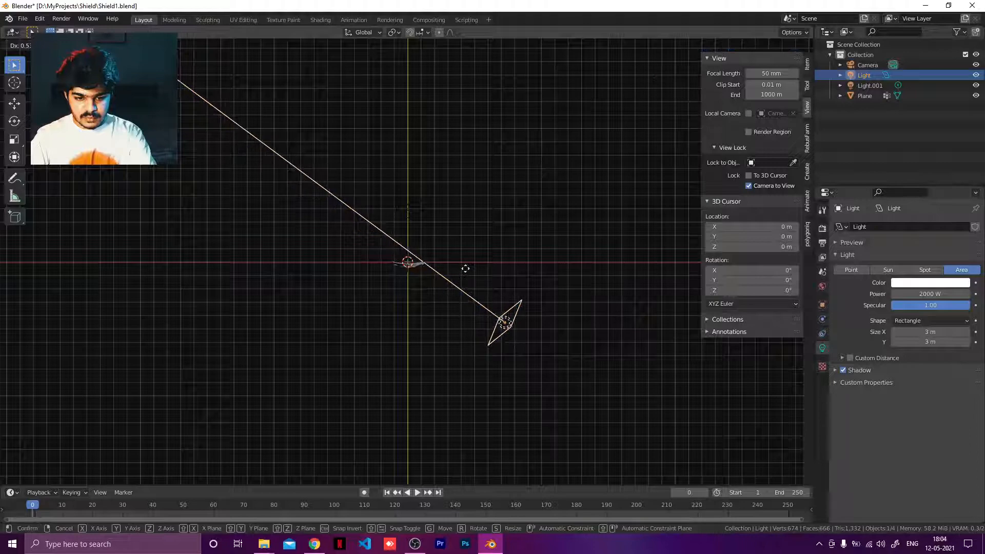
left_click(467, 266)
key("r")
left_click(456, 257)
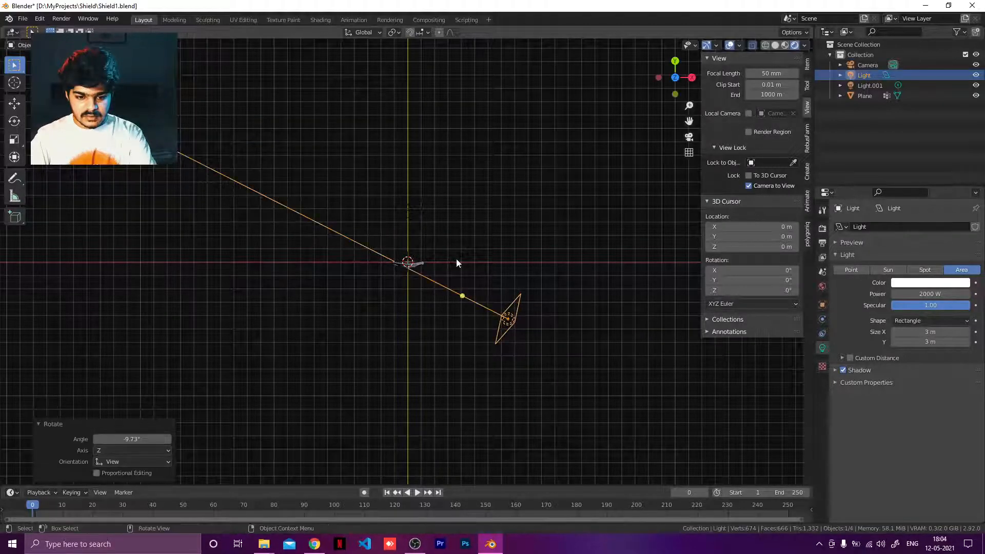
Step: Try the front area light directly in front of the shield, rotated 61.4° around Z, and check it through the camera
key("KP_0")
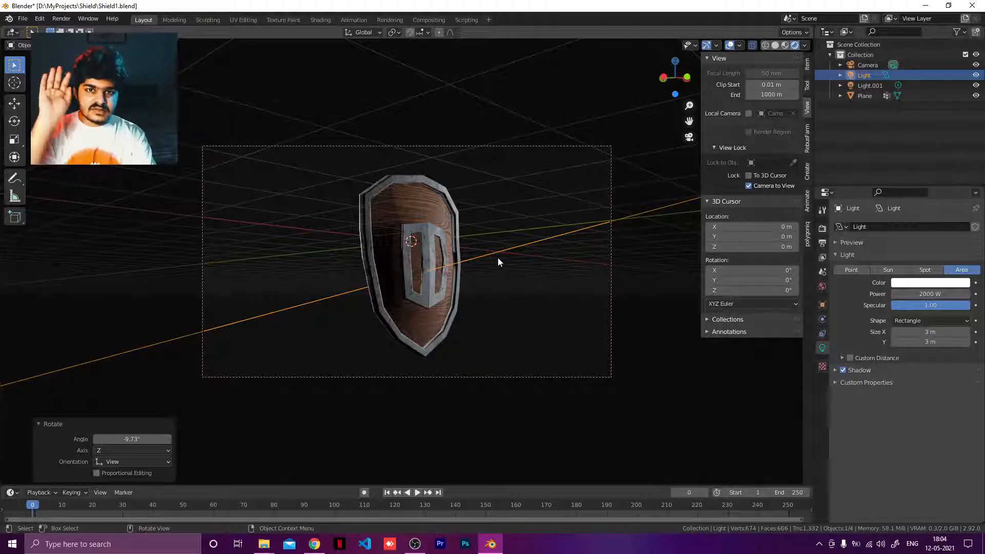
key("KP_7")
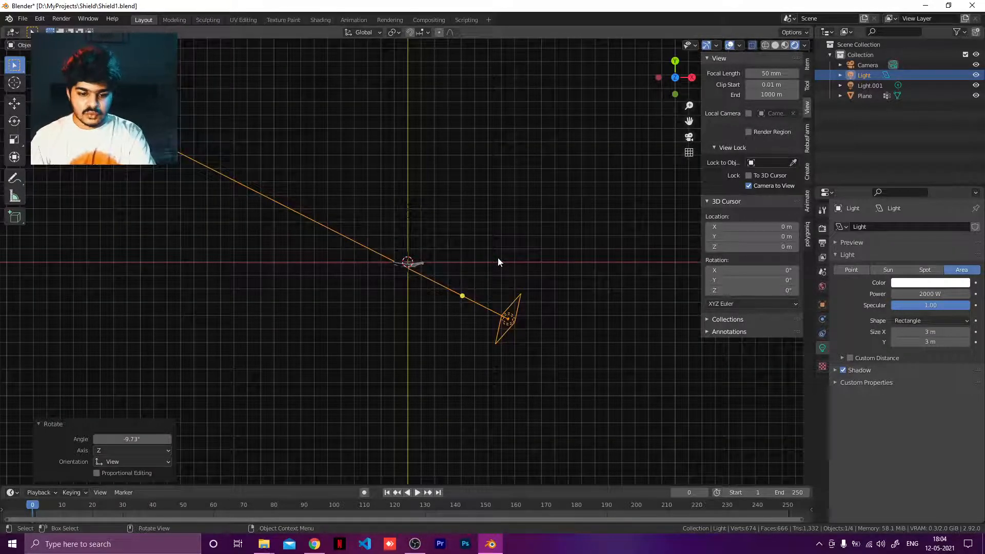
key("g")
left_click(390, 353)
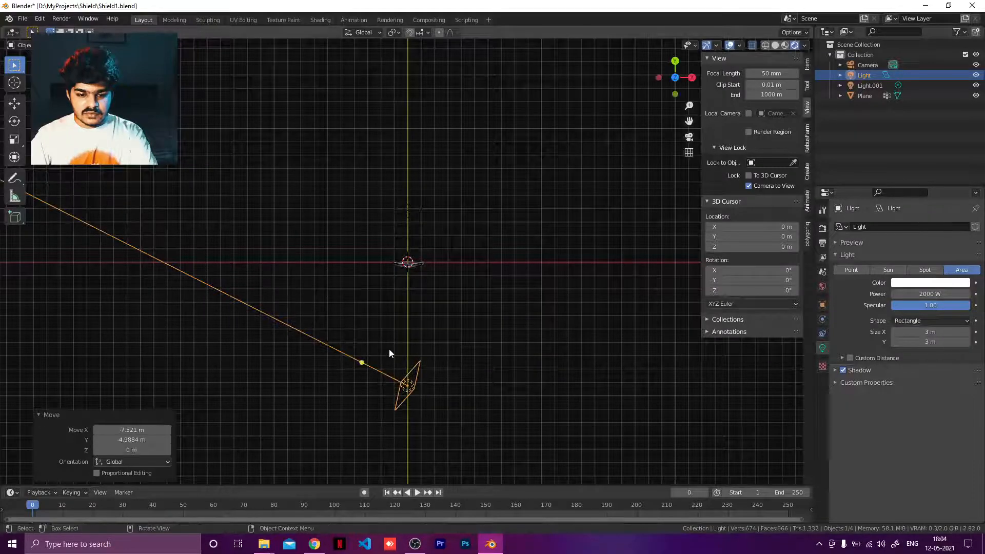
key("r")
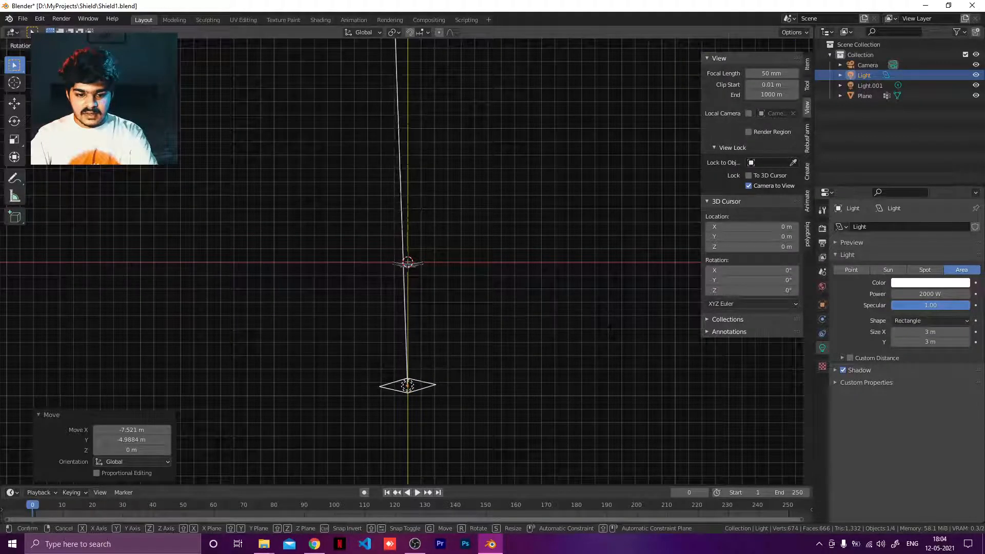
left_click(510, 336)
key("KP_0")
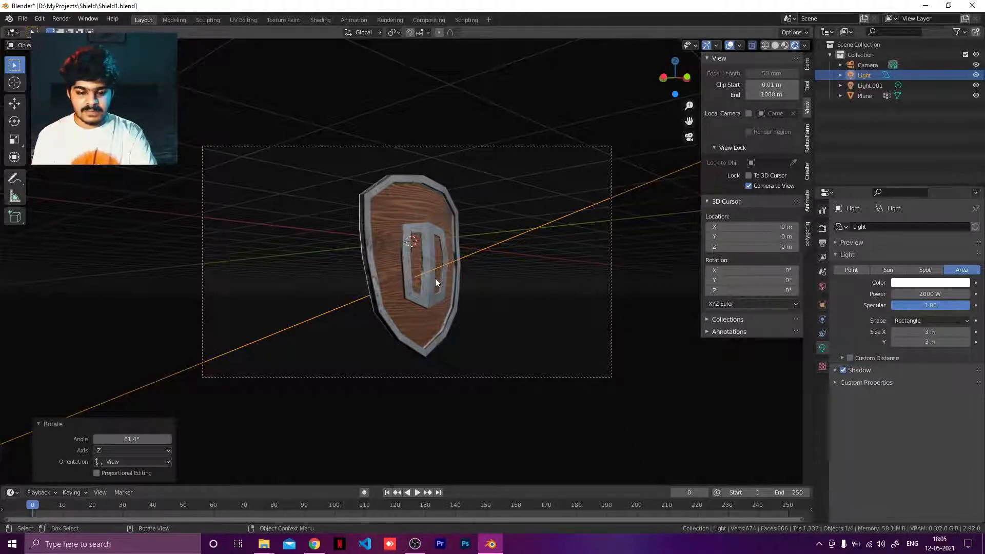
Step: From the top, move the area light about 7.48 m in X and 4.37 m in Y and rotate it -55.8° around Z
key("KP_7")
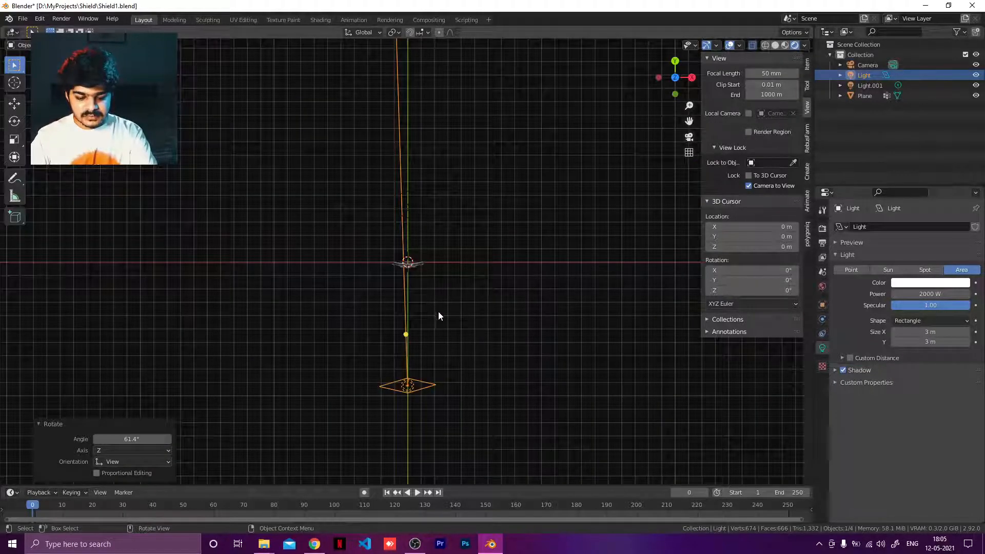
key("g")
left_click(526, 258)
key("r")
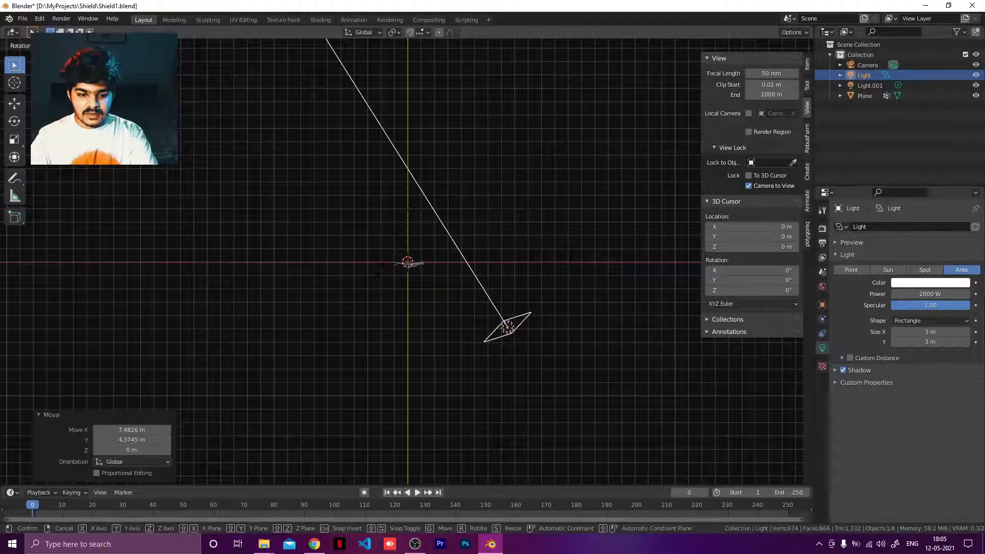
left_click(289, 319)
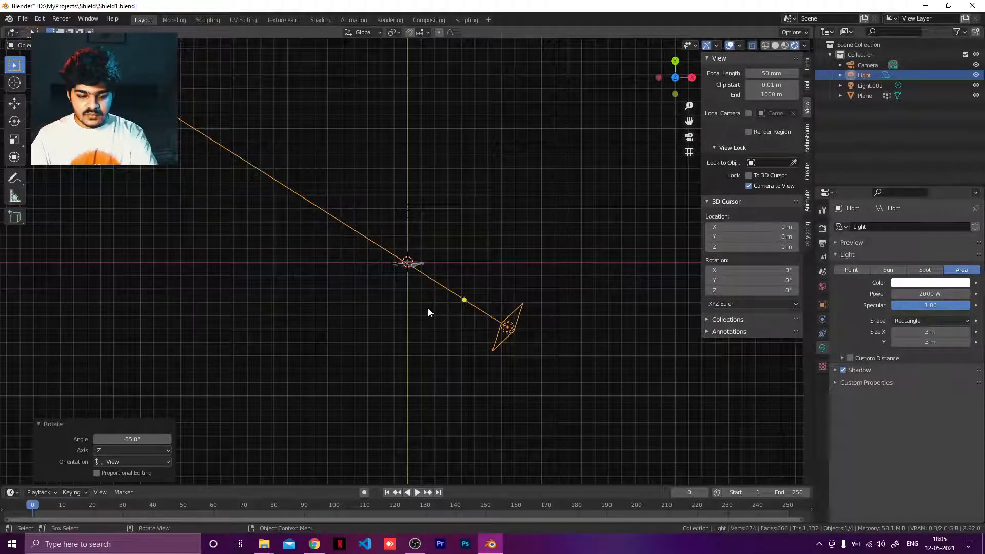
Step: Try the area light farther from the shield, about 6.02 m in X and -3.76 m in Y, and bring it back
key("g")
left_click(509, 358)
key("KP_0")
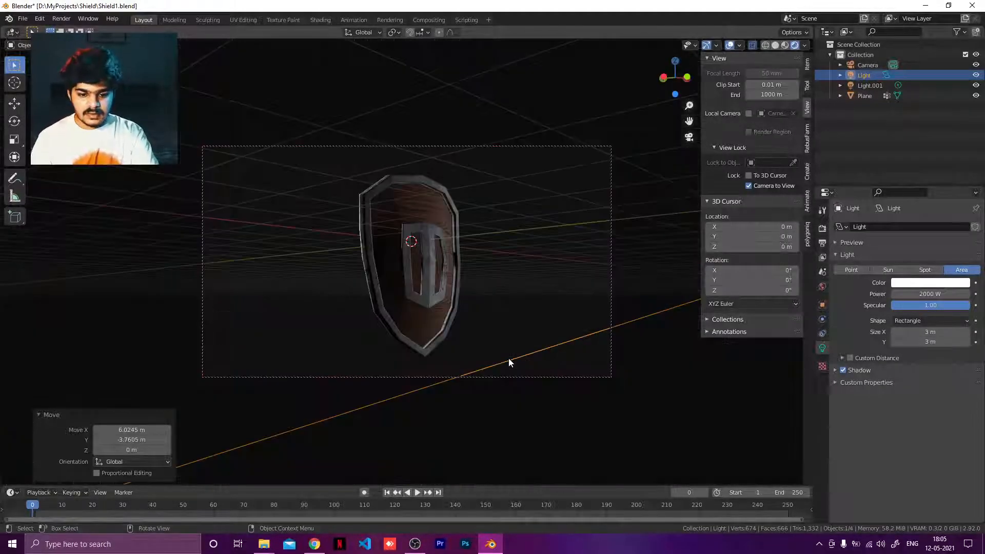
key("KP_7")
key("g")
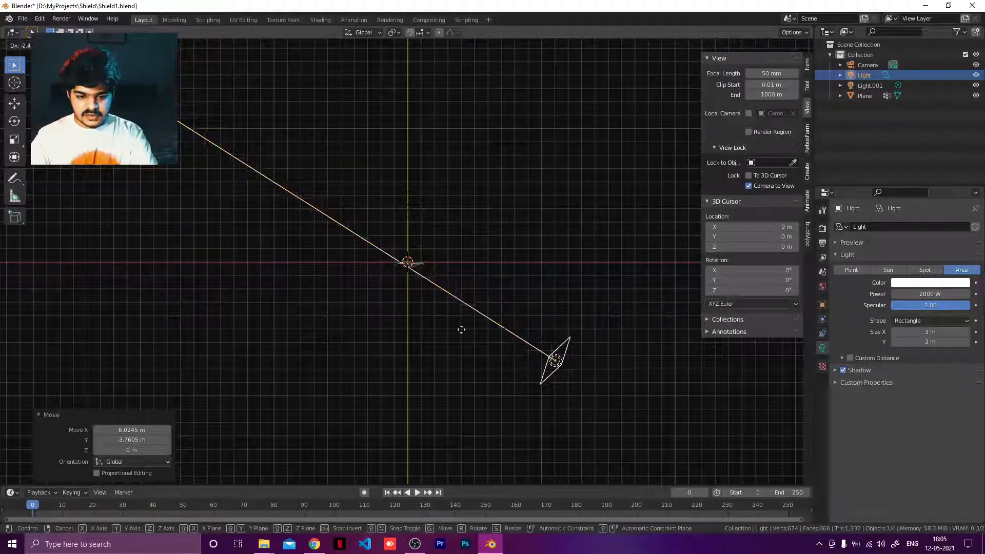
left_click(428, 310)
key("KP_0")
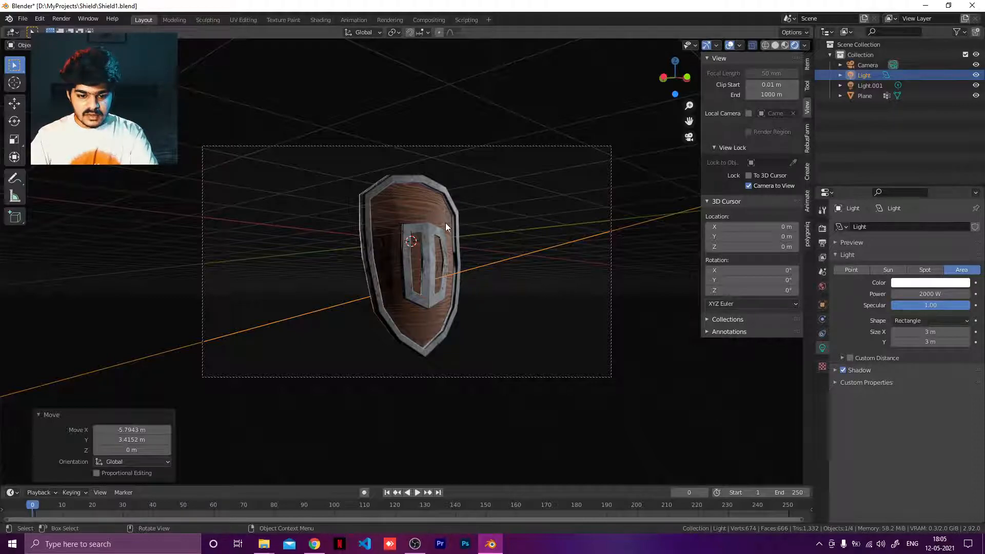
Step: From the top, move the area light about 0.23 m in X and 0.88 m in Y and rotate it -3.3° around Z
key("KP_7")
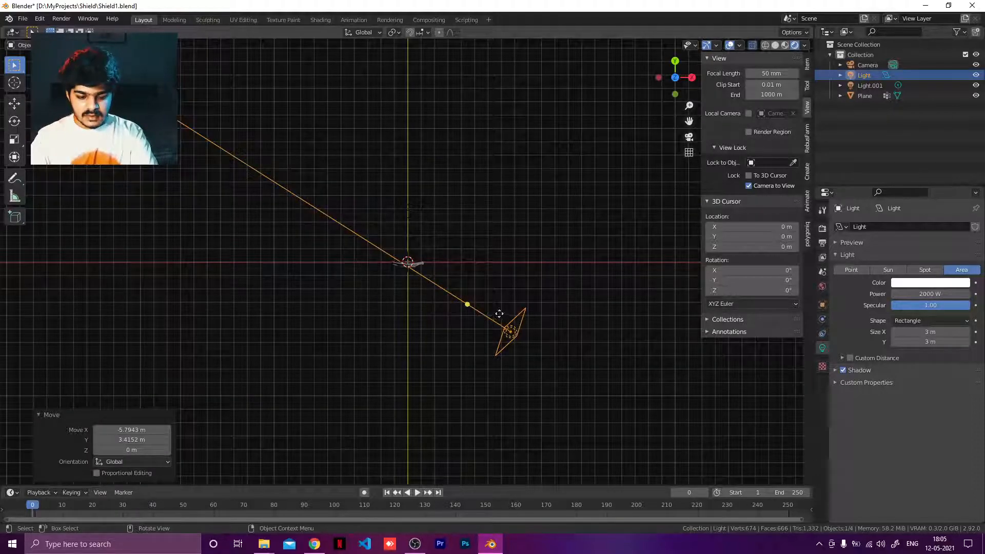
key("r")
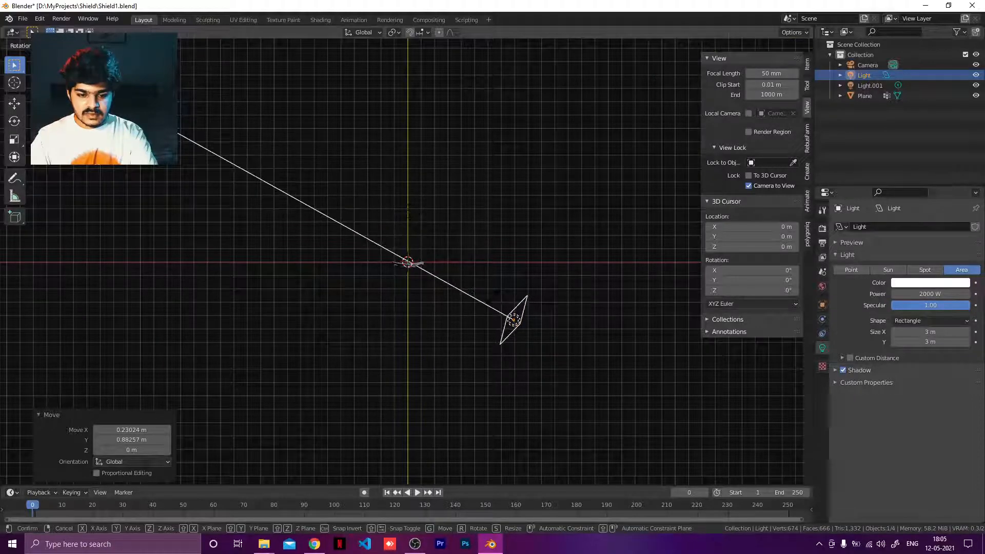
left_click(481, 300)
key("KP_0")
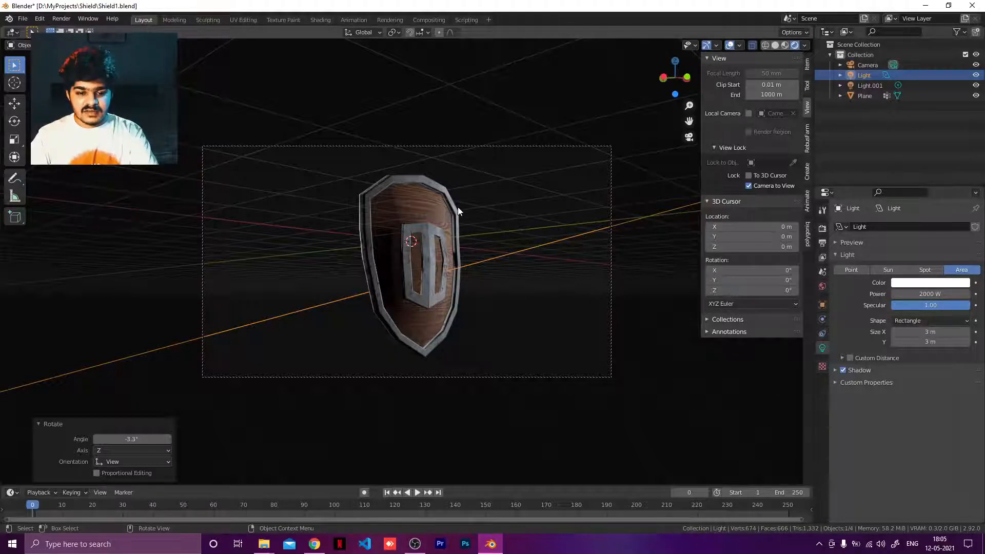
Step: In Solid shading from the top, duplicate the area light to the negative X side and rotate the copy 121° to face the shield
key("KP_7")
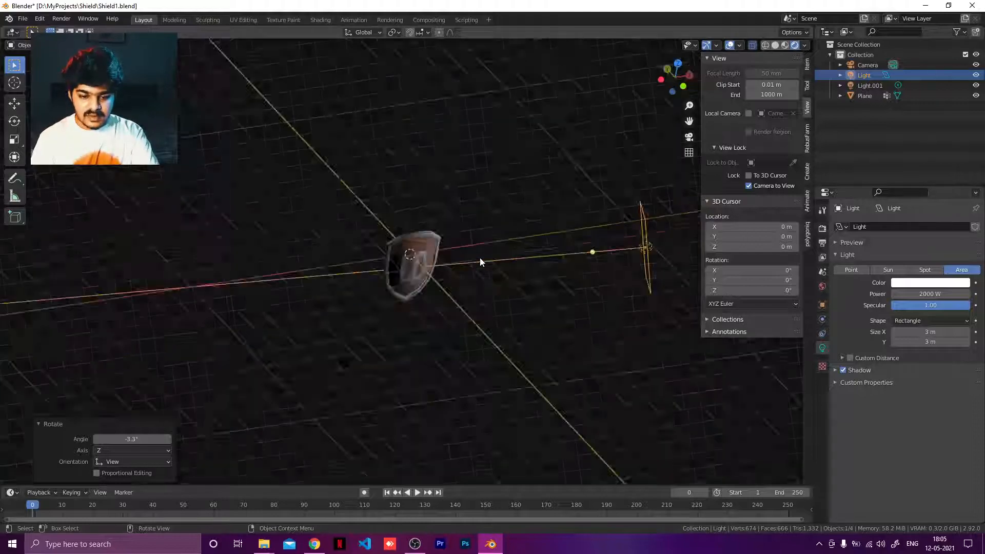
key("z")
left_click(539, 260)
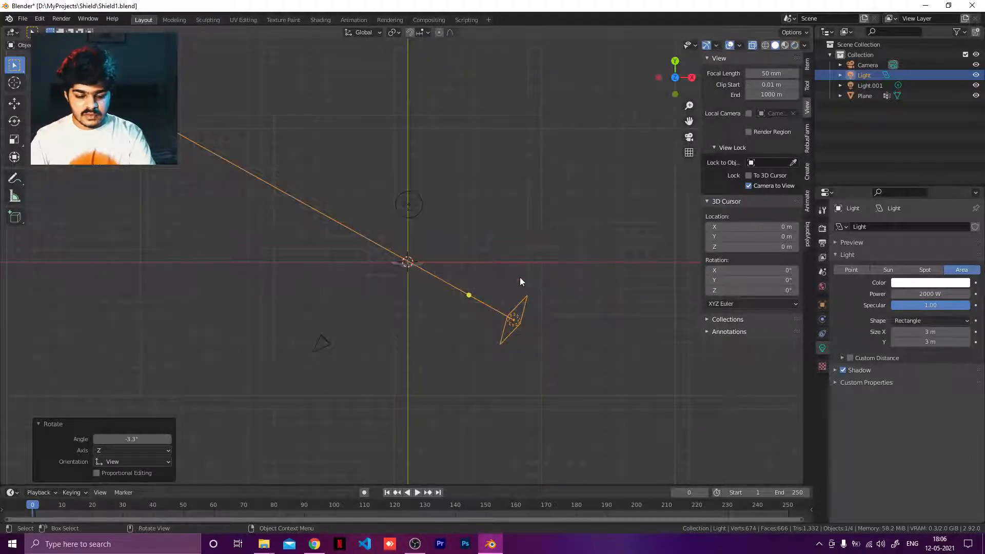
key("shift+d")
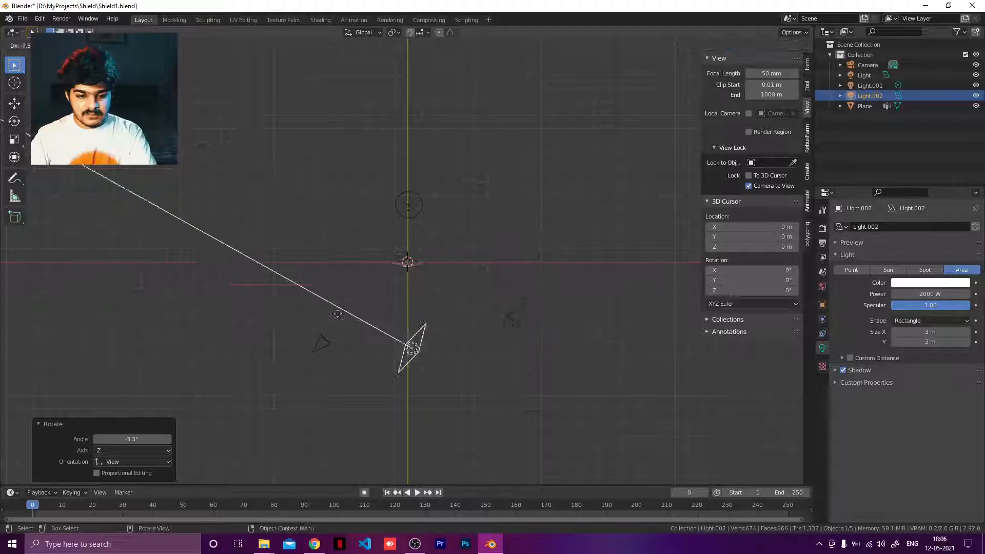
left_click(289, 291)
key("r")
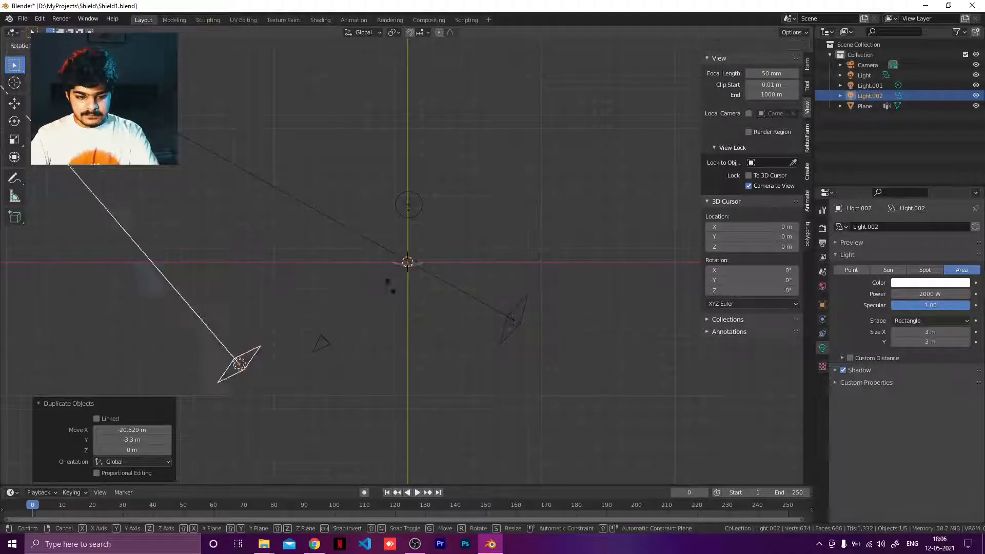
left_click(294, 78)
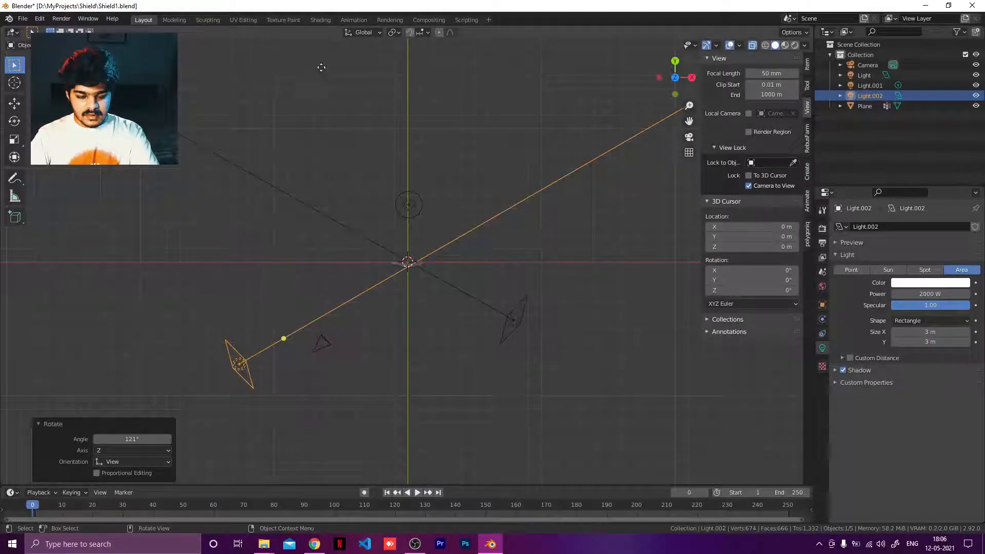
Step: Reposition the duplicated area light to mirror the original, finishing with a move of about 6.75 m in X and 4.07 m in Y
left_click(282, 80)
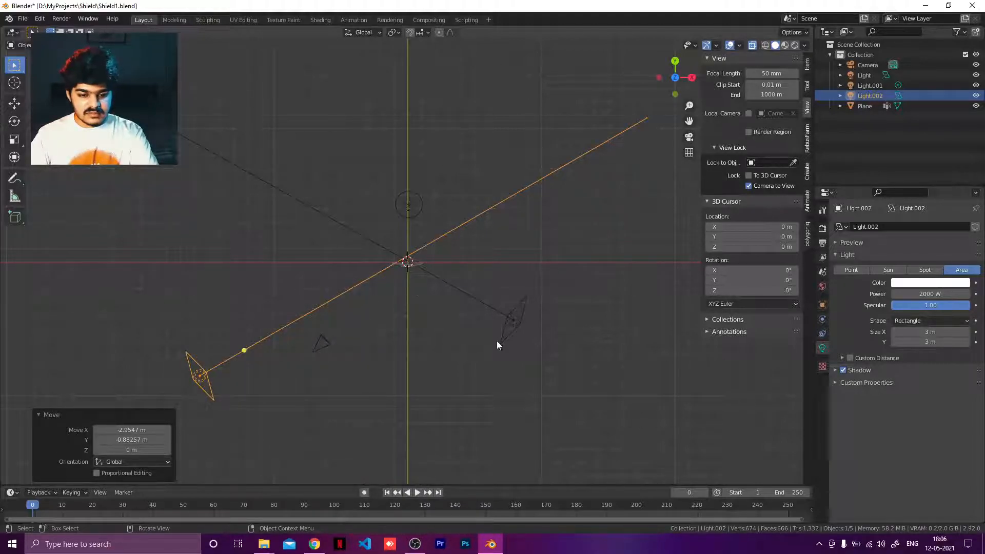
left_click(518, 328)
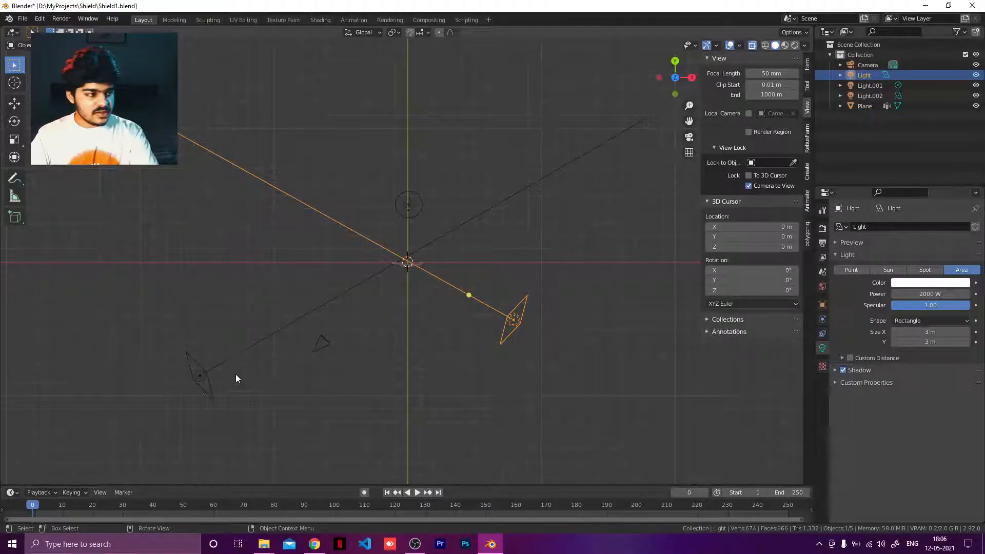
left_click(206, 381)
key("g")
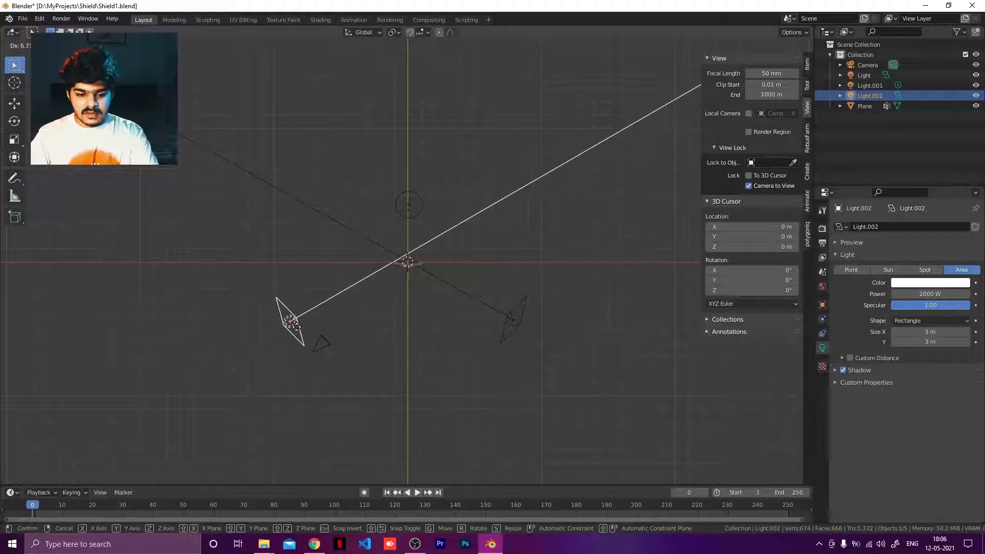
left_click(296, 332)
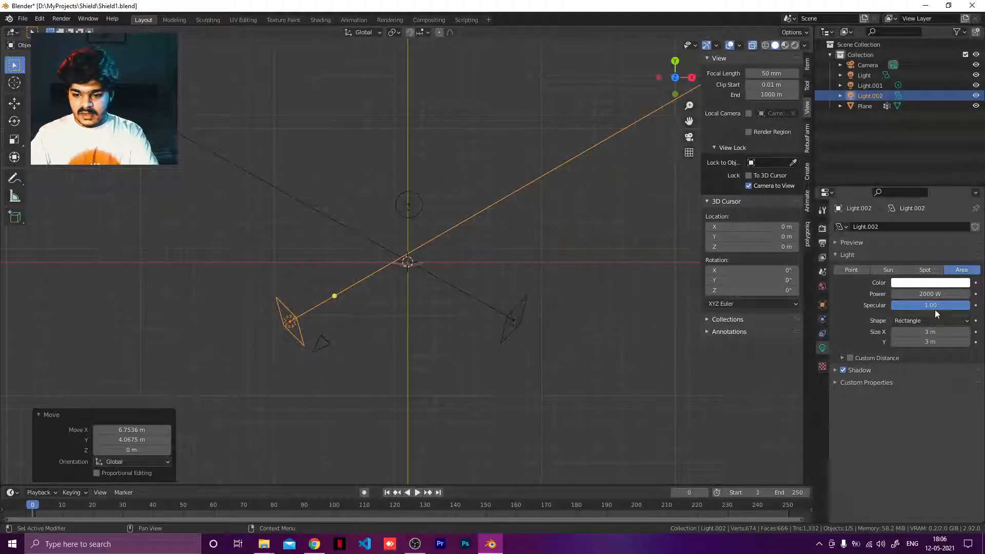
Step: Set the duplicated area light's power to 500 W
left_click(935, 294)
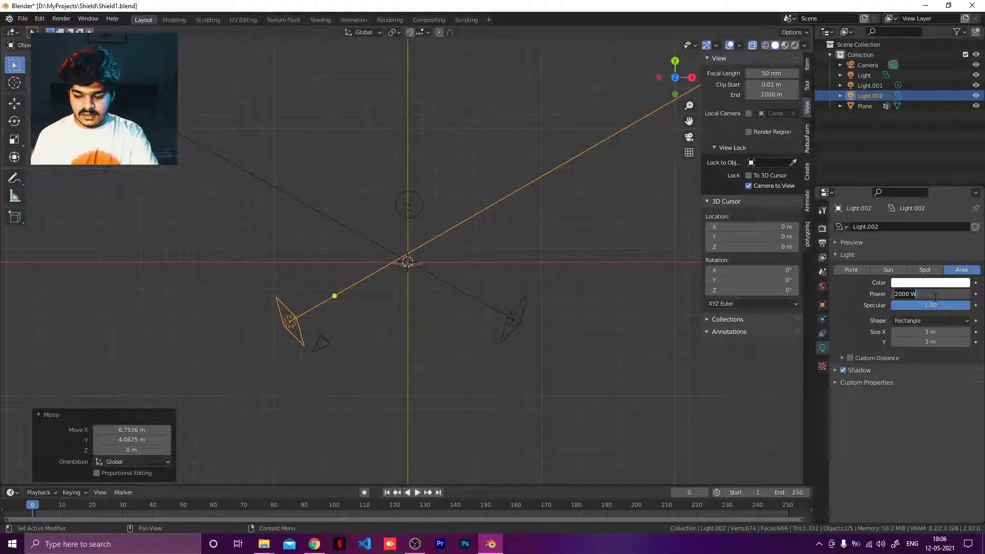
key("BackSpace")
key("BackSpace")
key("BackSpace")
key("BackSpace")
key("BackSpace")
key("BackSpace")
type("500")
key("Return")
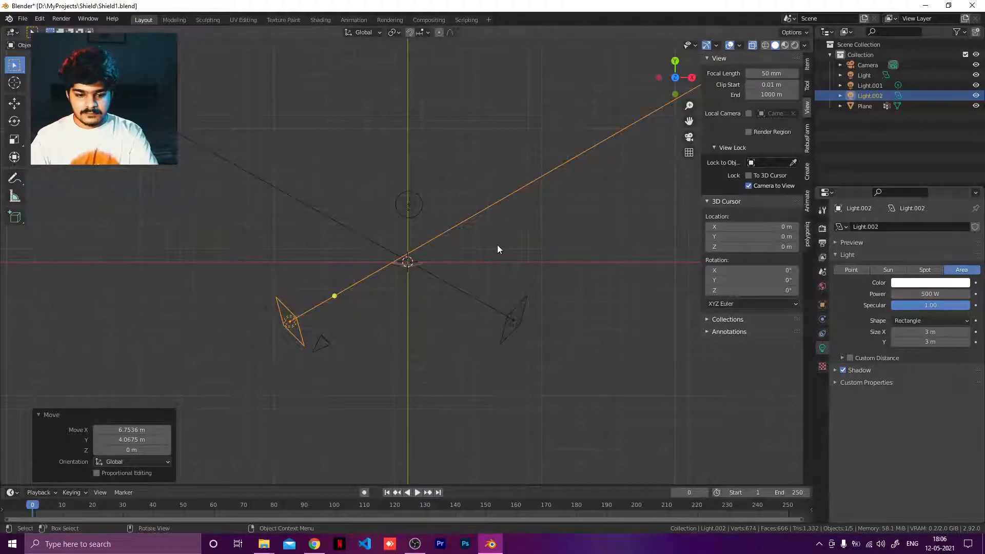
Step: Compare the shield with and without the duplicated area light through the camera in Rendered shading
key("KP_0")
key("z")
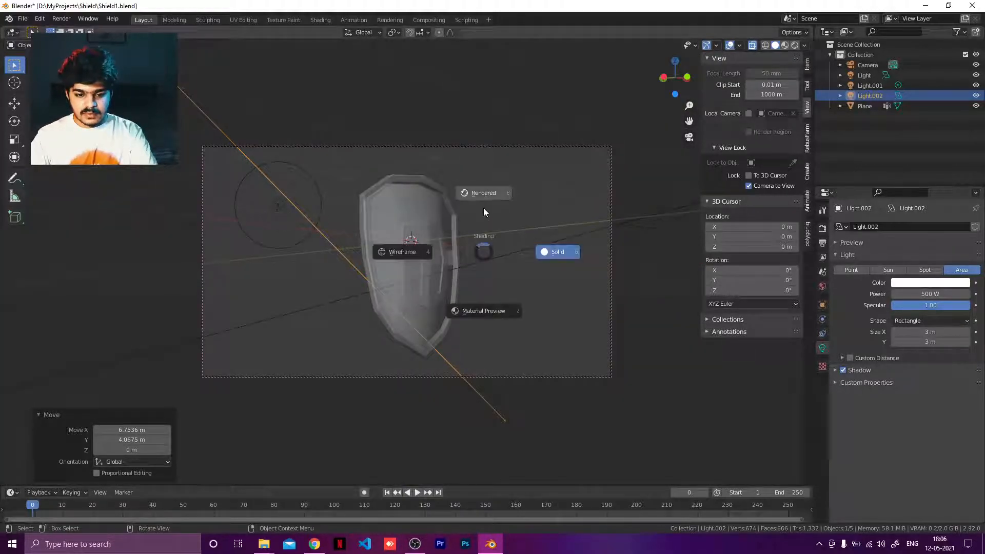
left_click(483, 209)
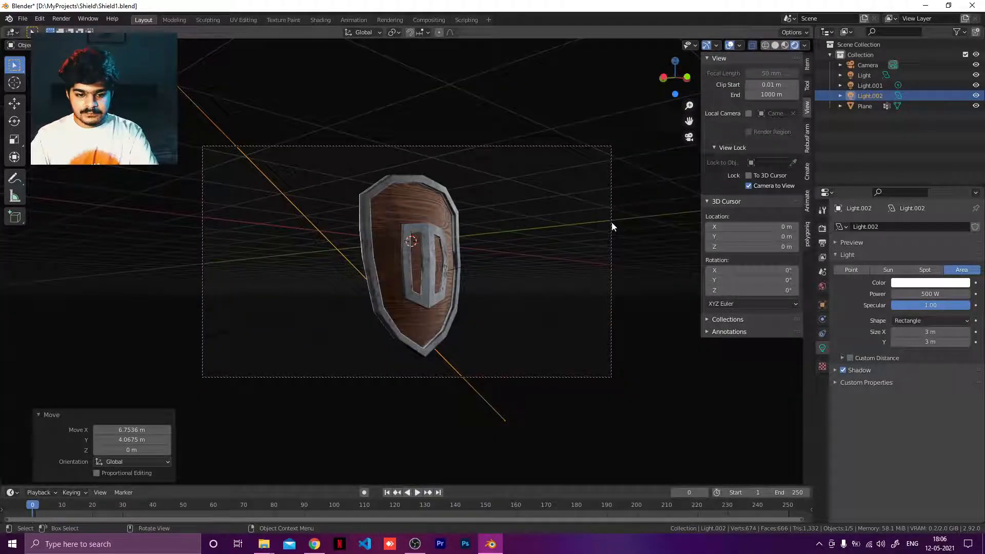
left_click(975, 96)
left_click(974, 97)
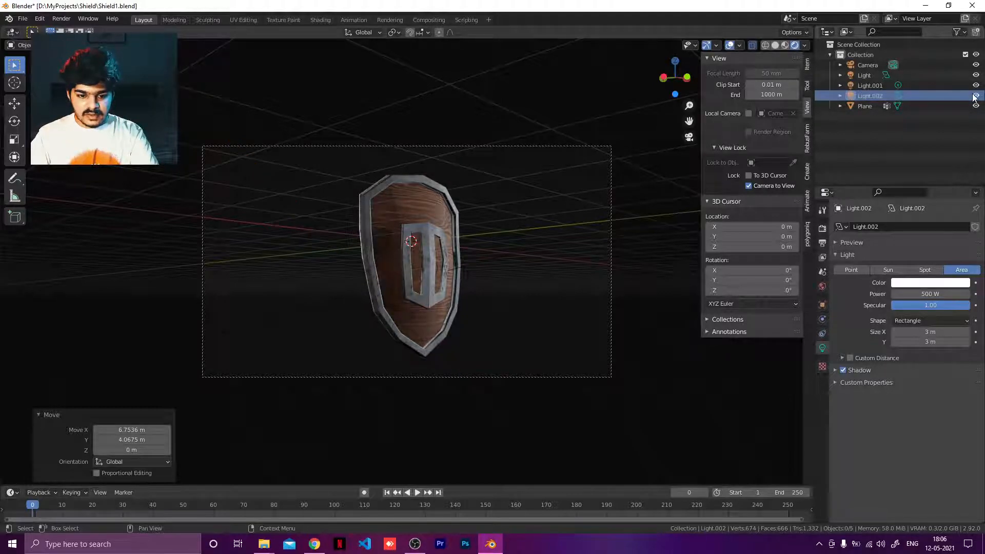
left_click(974, 96)
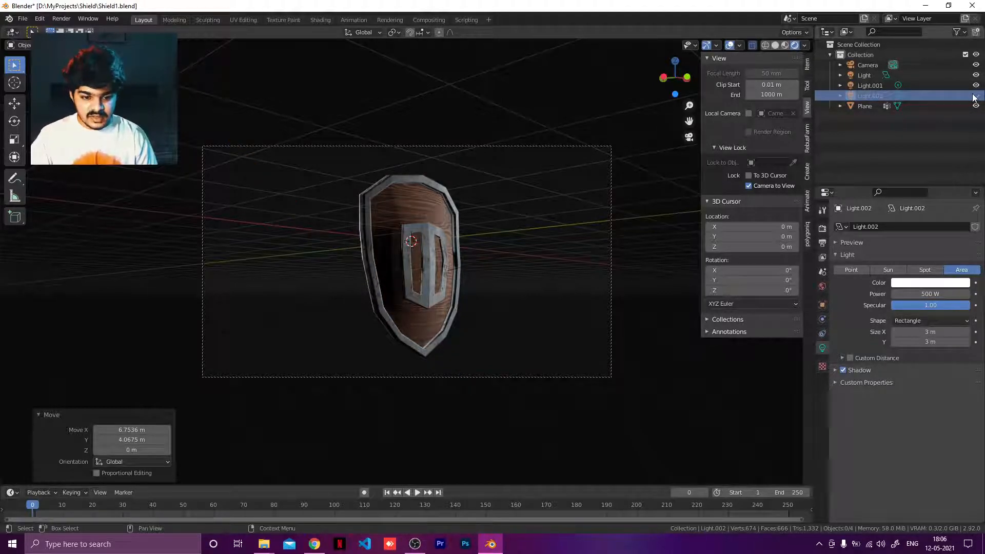
left_click(974, 97)
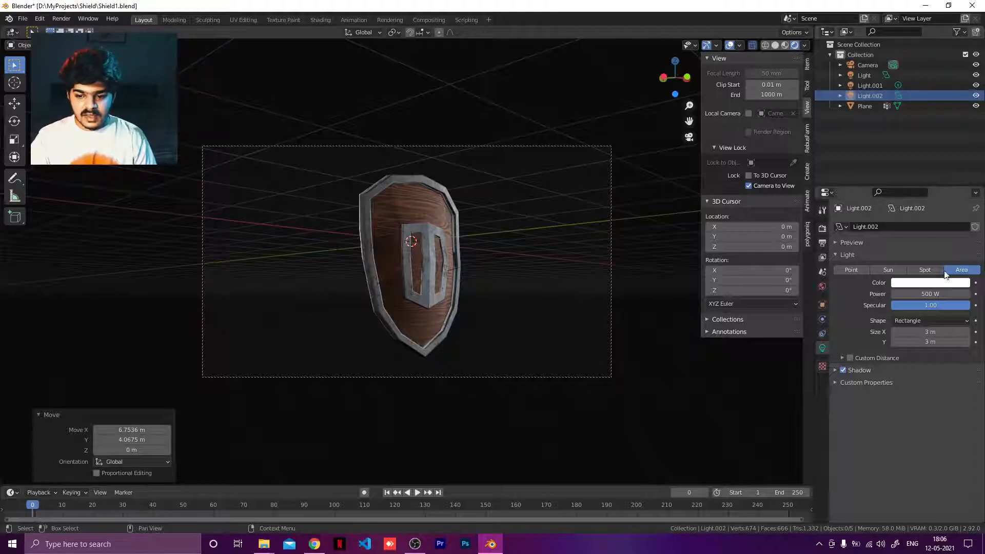
Step: Try a power of 200 W for the duplicated area light
double_click(931, 293)
key("BackSpace")
key("BackSpace")
key("BackSpace")
key("BackSpace")
key("BackSpace")
type("200")
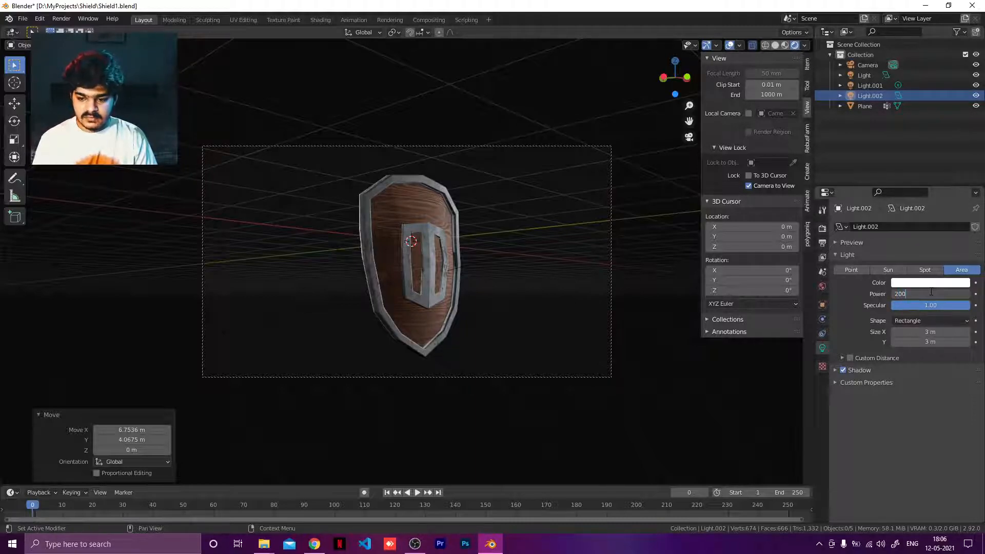
key("Return")
Step: Set the duplicated area light's power to 300 W
double_click(922, 295)
key("Tab")
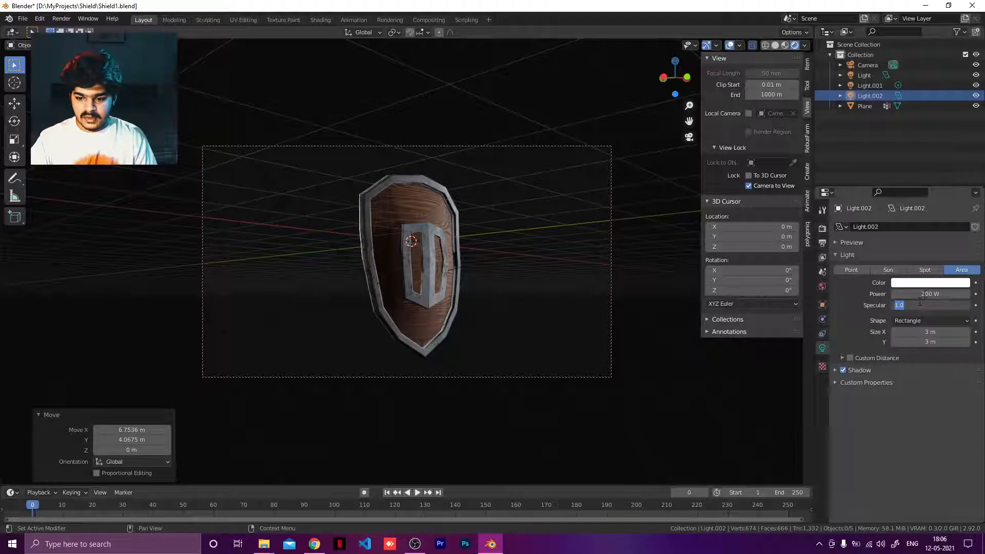
left_click(925, 294)
double_click(925, 294)
type("300")
key("Return")
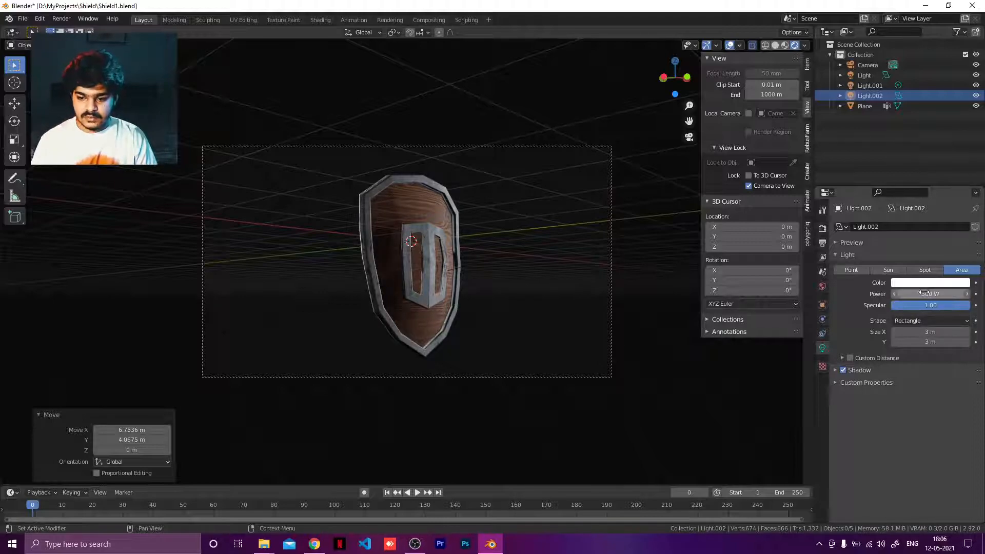
Step: Compare the camera view of the shield with the duplicated area light, Light.002, hidden and shown
left_click(975, 96)
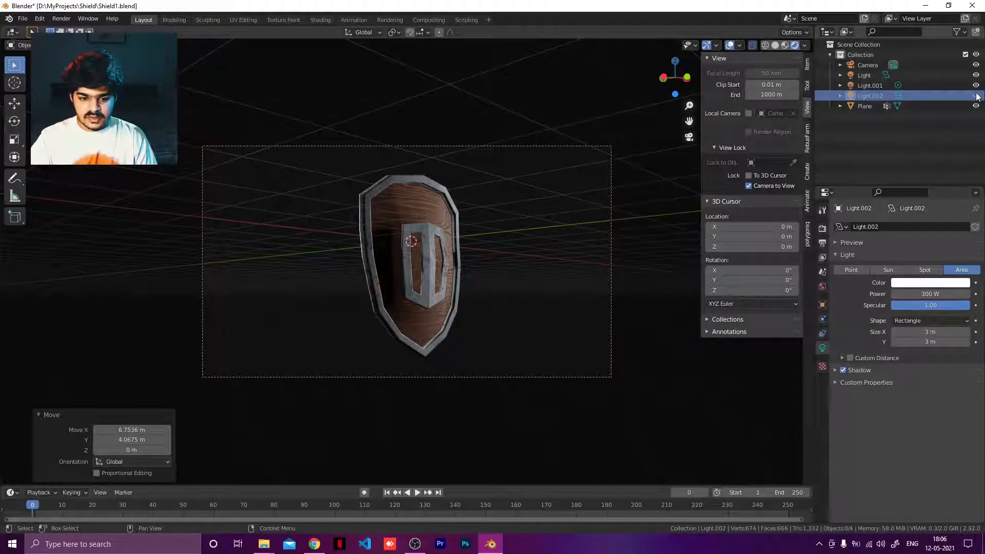
left_click(976, 96)
left_click(975, 96)
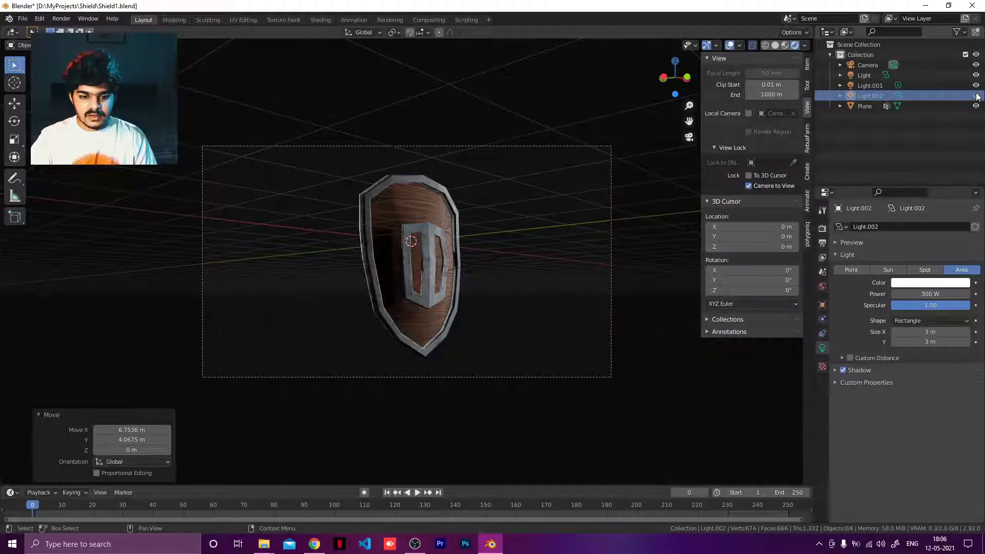
left_click(975, 96)
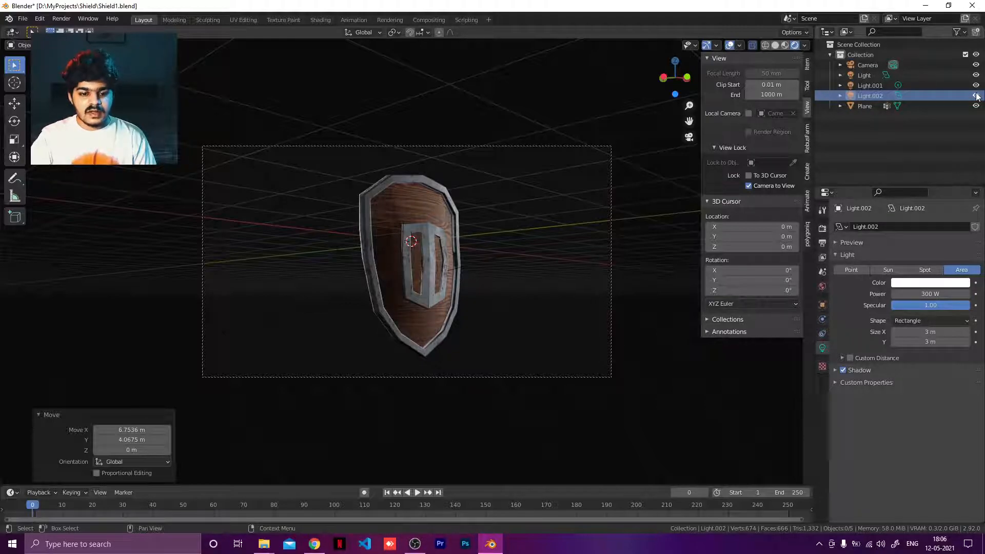
left_click(975, 96)
left_click(975, 96)
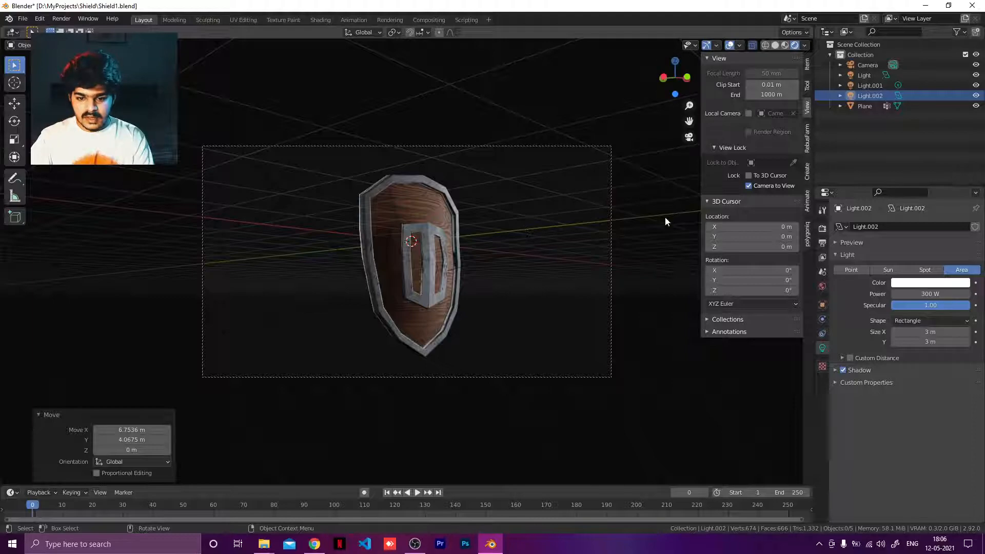
Step: Unlock the camera from the view, enlarge the camera frame, and hide the sidebar and viewport overlays
left_click(749, 186)
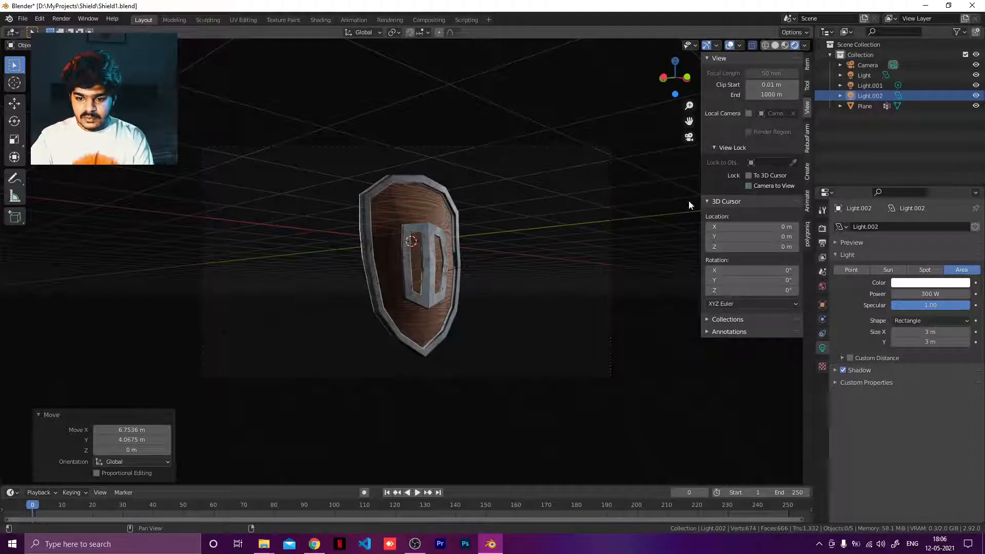
scroll(561, 221, "up", 4)
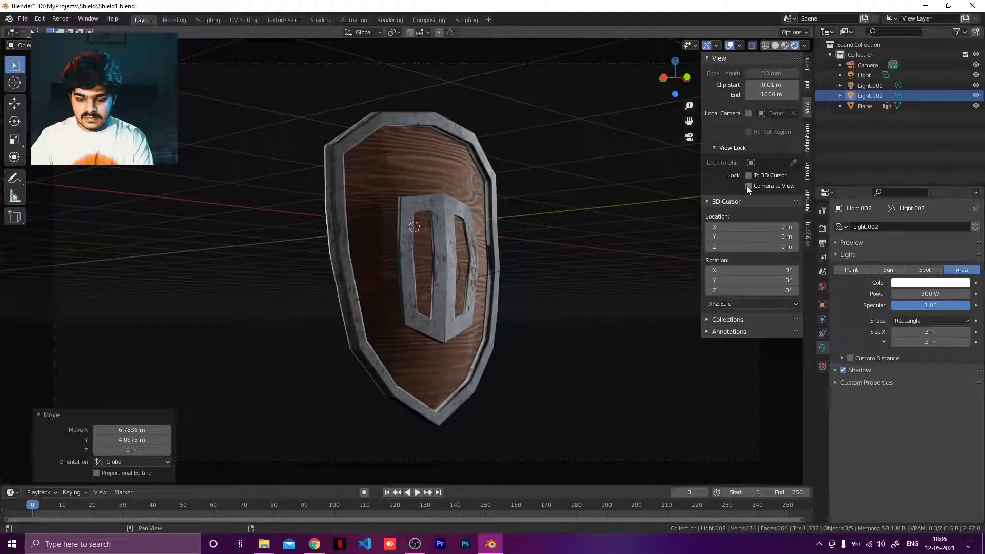
key("n")
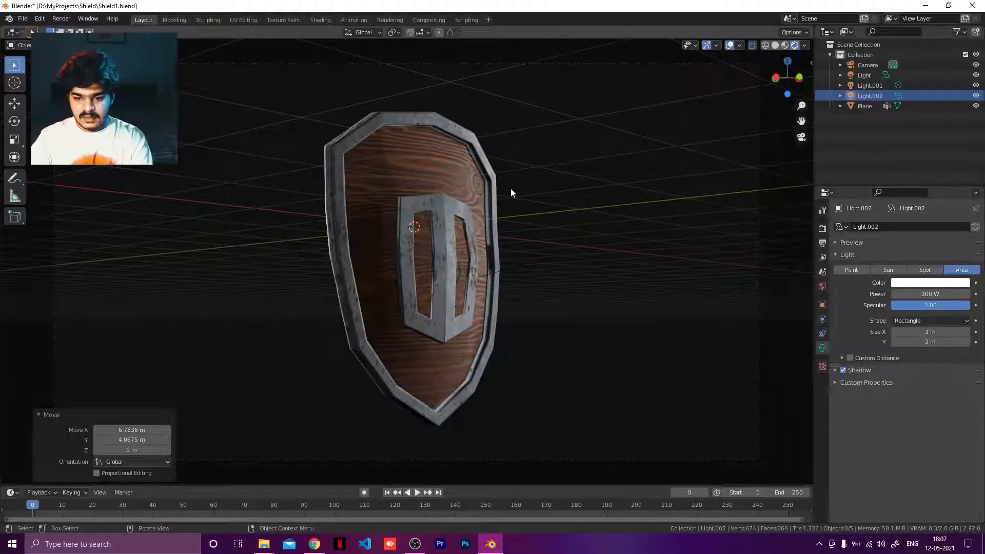
left_click(729, 46)
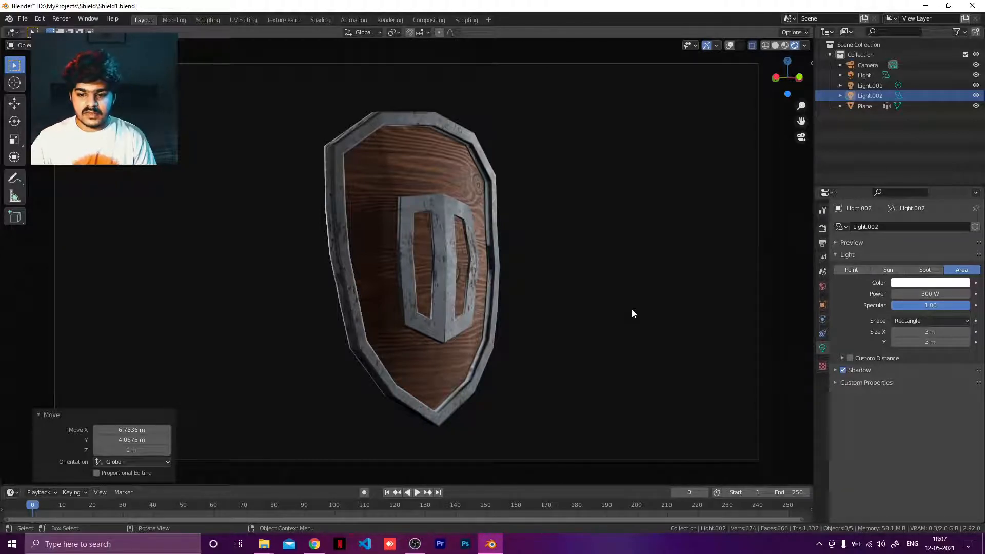
Step: Switch the scene's render engine to Cycles
left_click(823, 228)
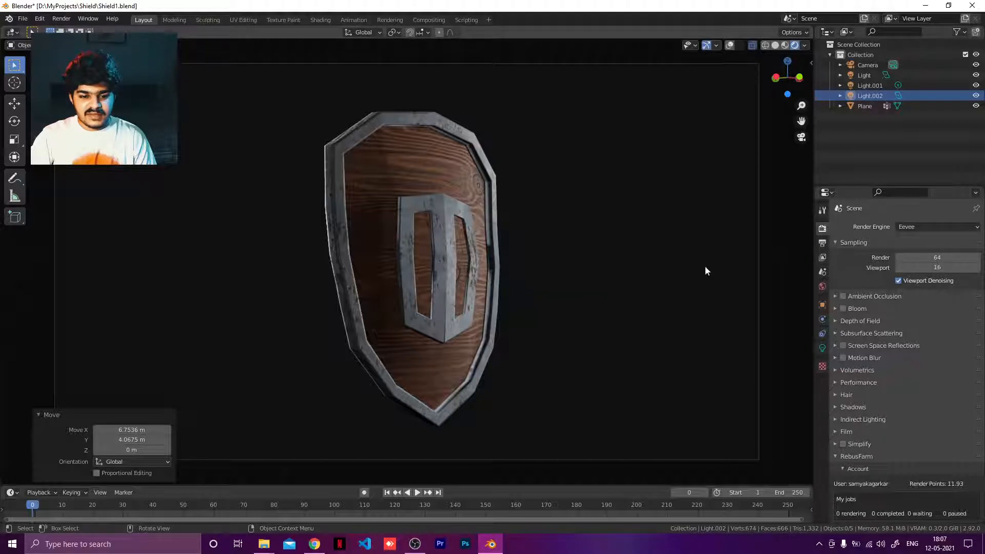
left_click(912, 229)
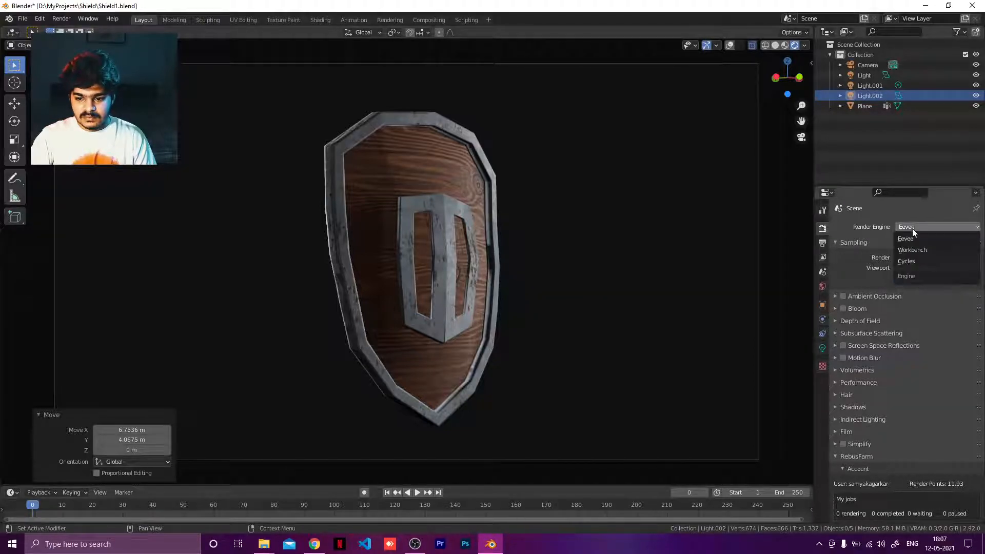
left_click(909, 262)
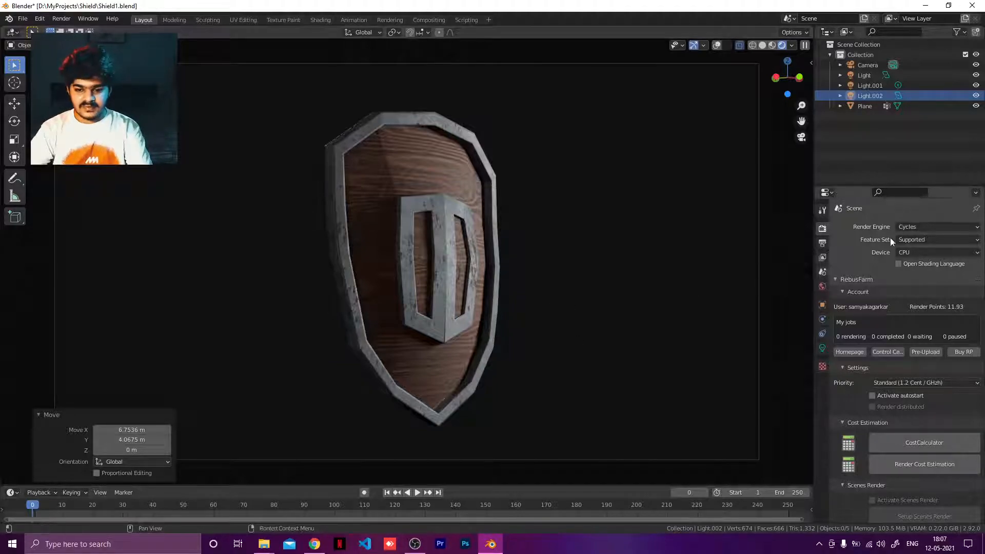
Step: Hide all three lights, and show Light and Light.001 again one at a time to check each one's contribution
left_click(975, 75)
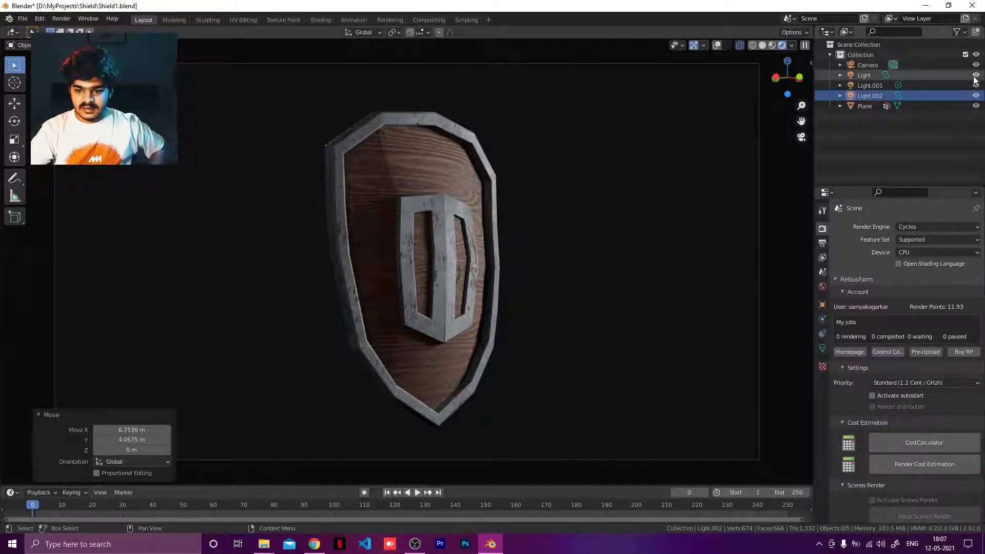
left_click(976, 85)
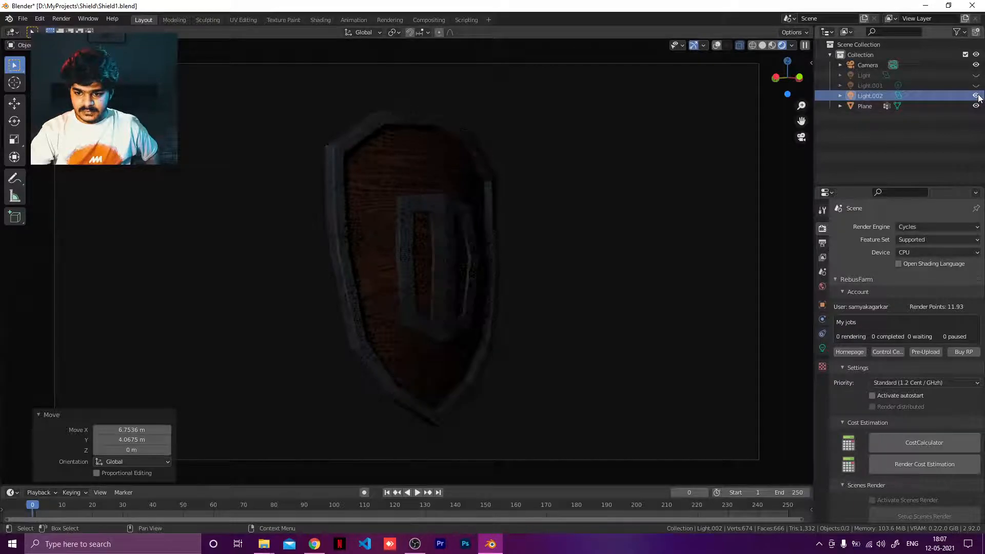
left_click(975, 96)
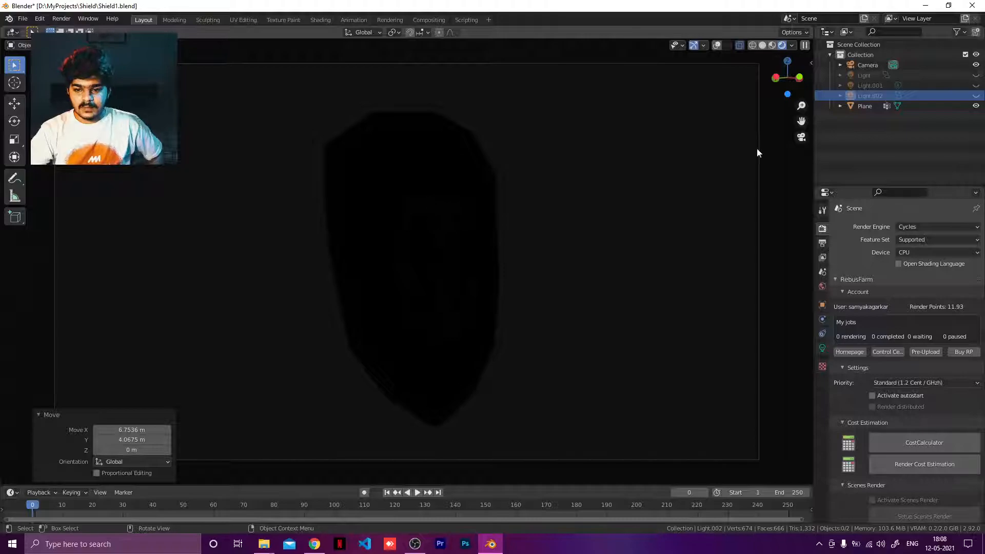
left_click(976, 76)
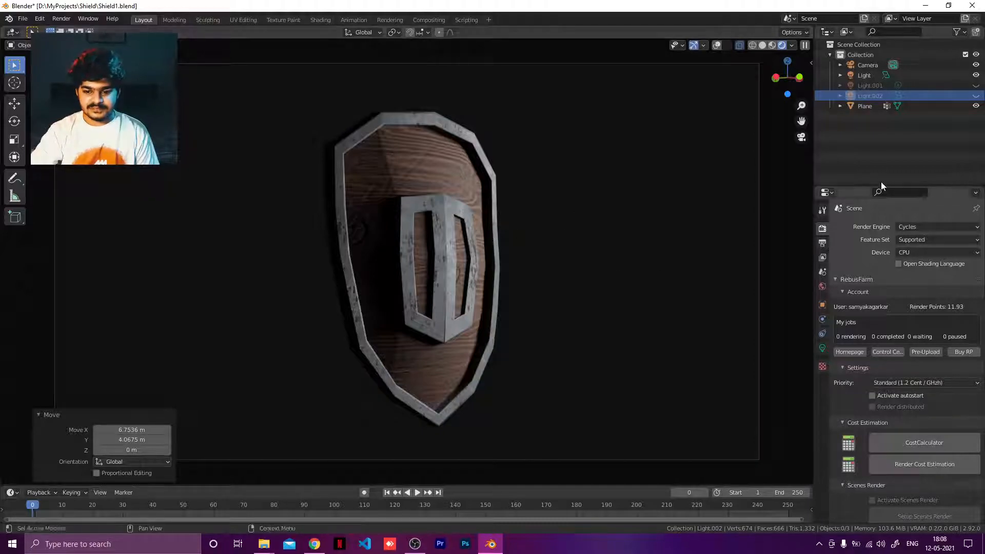
left_click(976, 86)
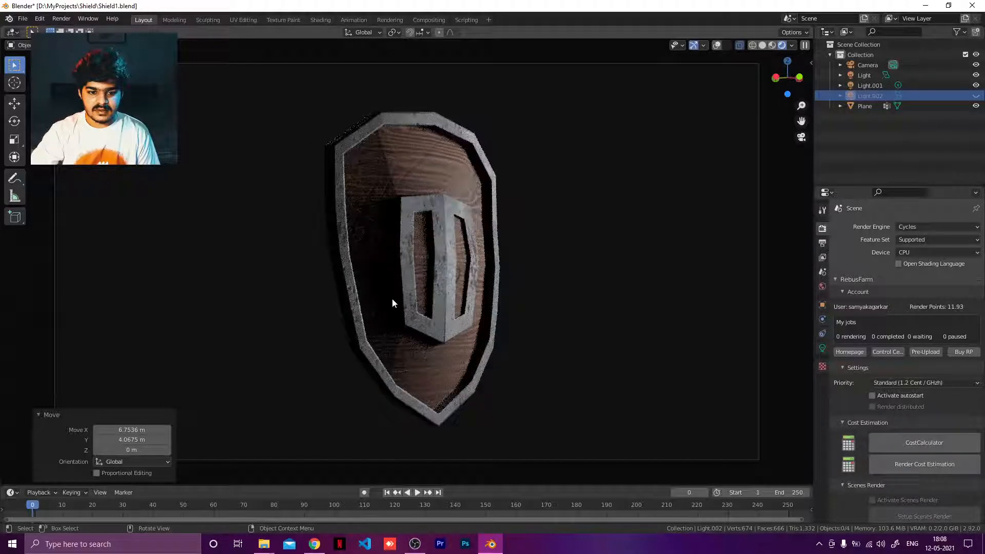
Step: Set the power of the rear point light, Light.001, to 10000 W and lower the light about 0.96 m
left_click(931, 86)
left_click(823, 350)
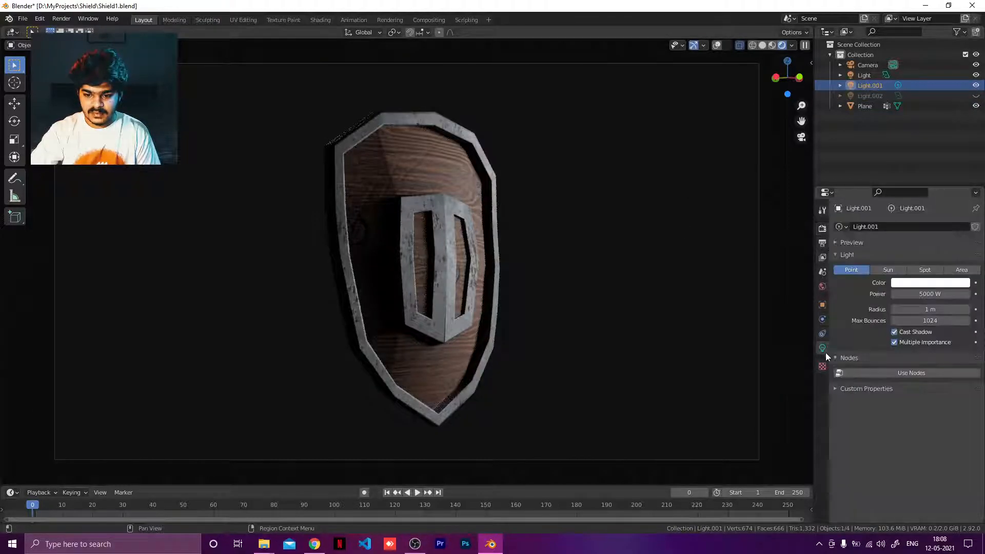
left_click(931, 296)
type("10000")
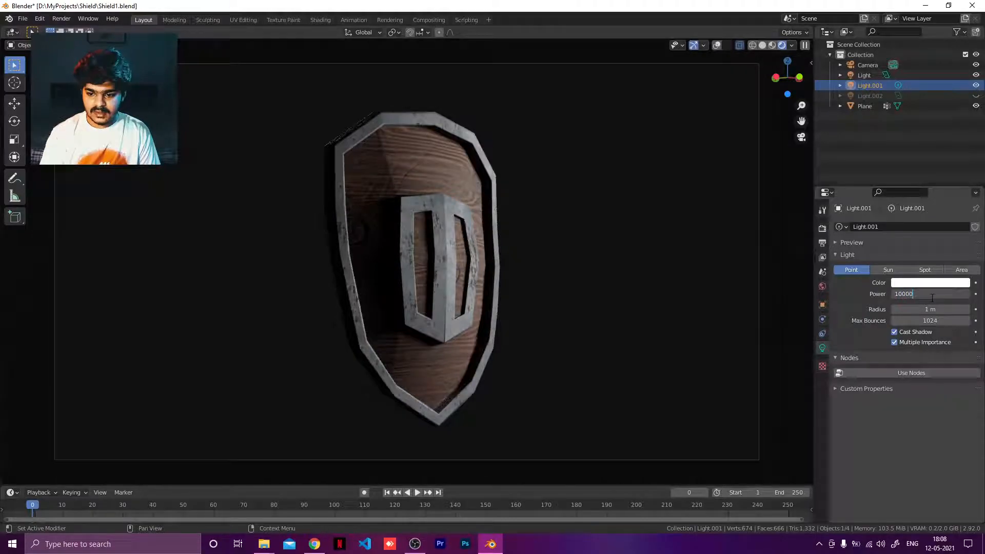
key("Return")
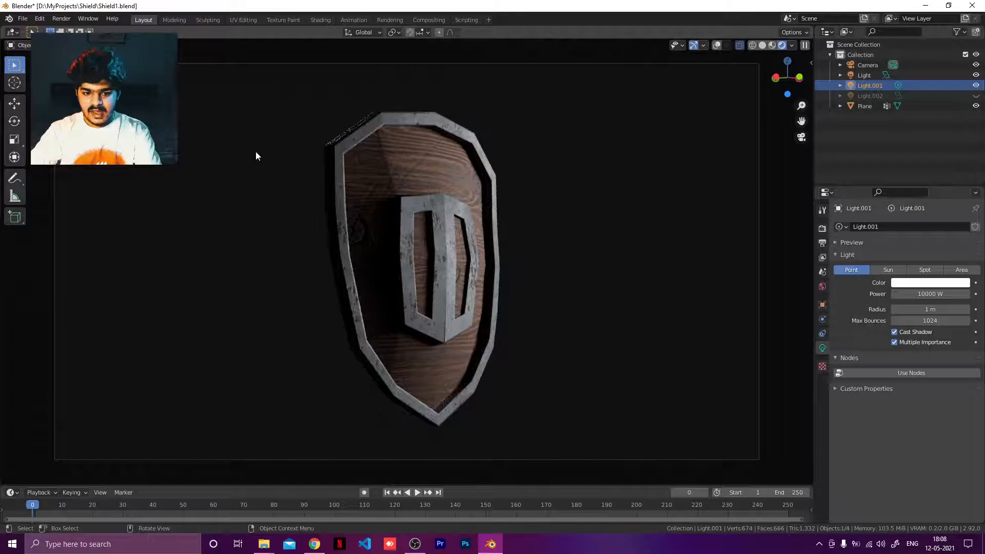
key("g")
left_click(290, 195)
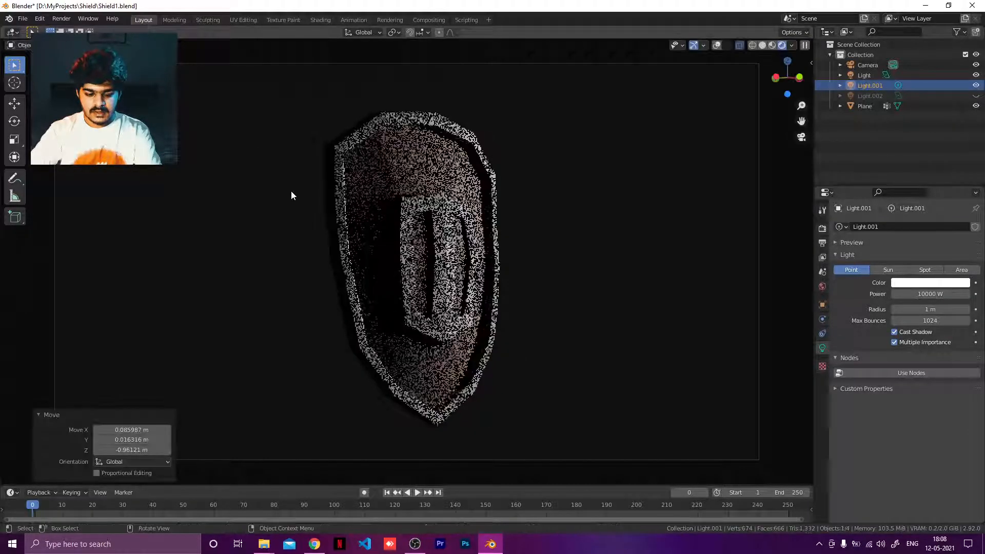
Step: Move the rear point light closer to the shield using Solid shading with overlays shown, and return to Rendered shading
key("z")
left_click(399, 194)
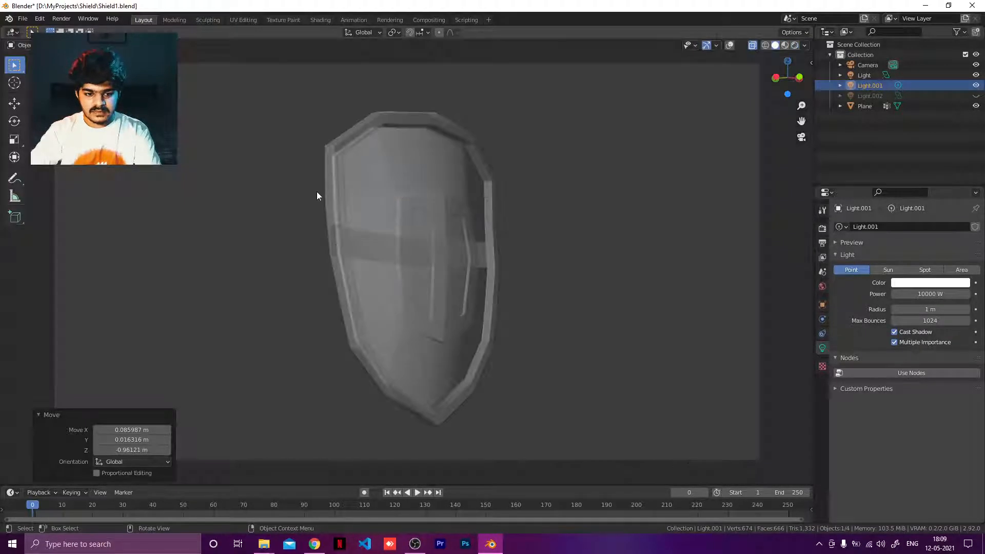
key("alt+a")
left_click(725, 47)
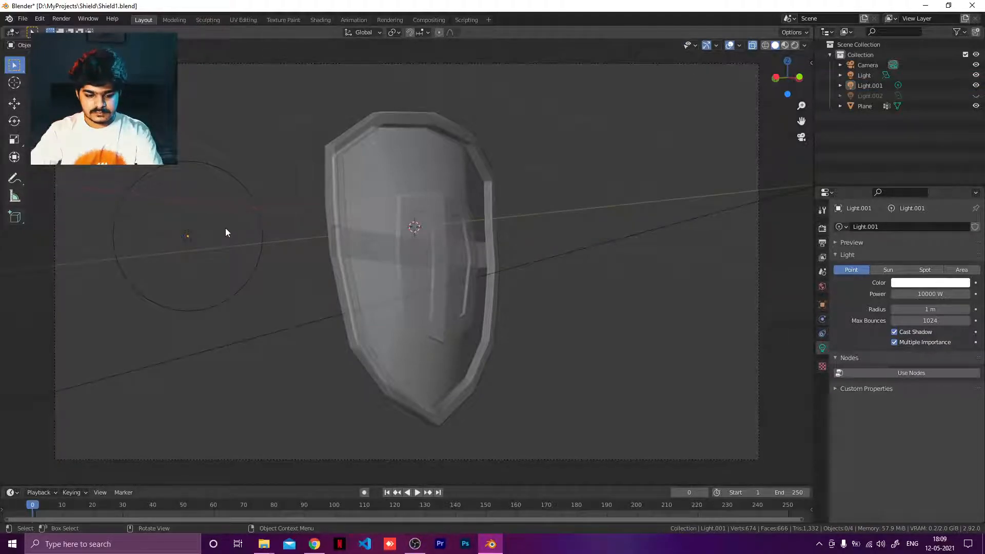
left_click(197, 238)
left_click_drag(197, 238, 294, 244)
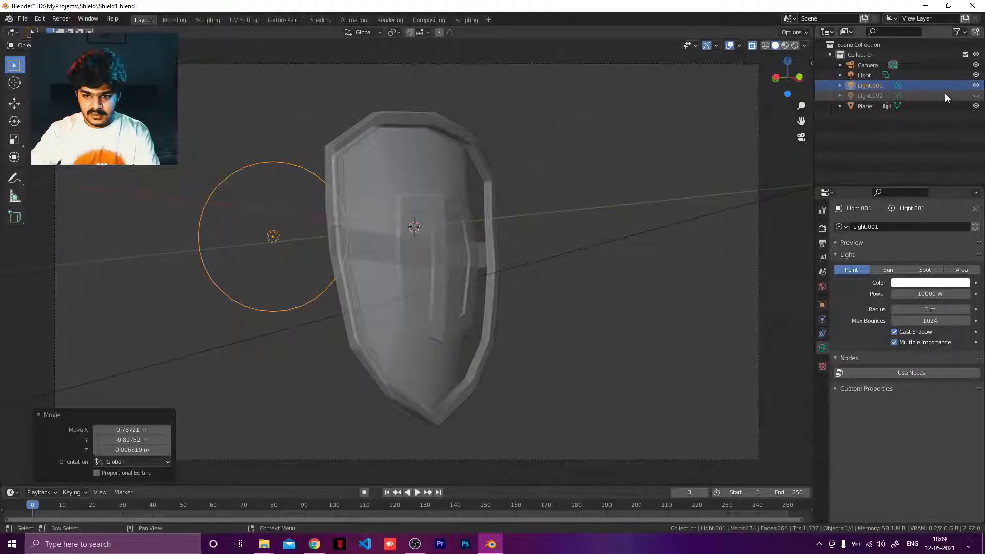
key("z")
left_click(453, 164)
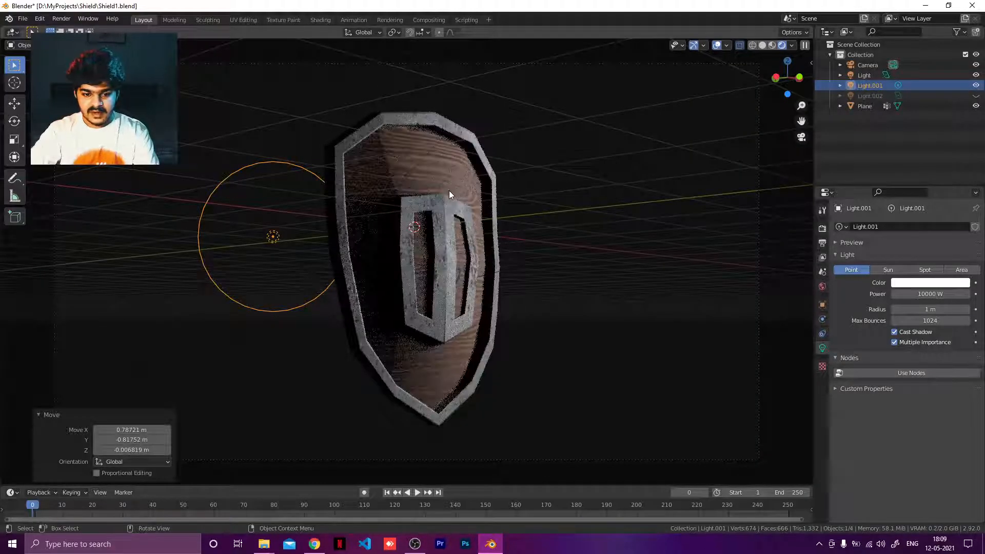
Step: Add a Bevel modifier to the shield mesh
left_click(448, 190)
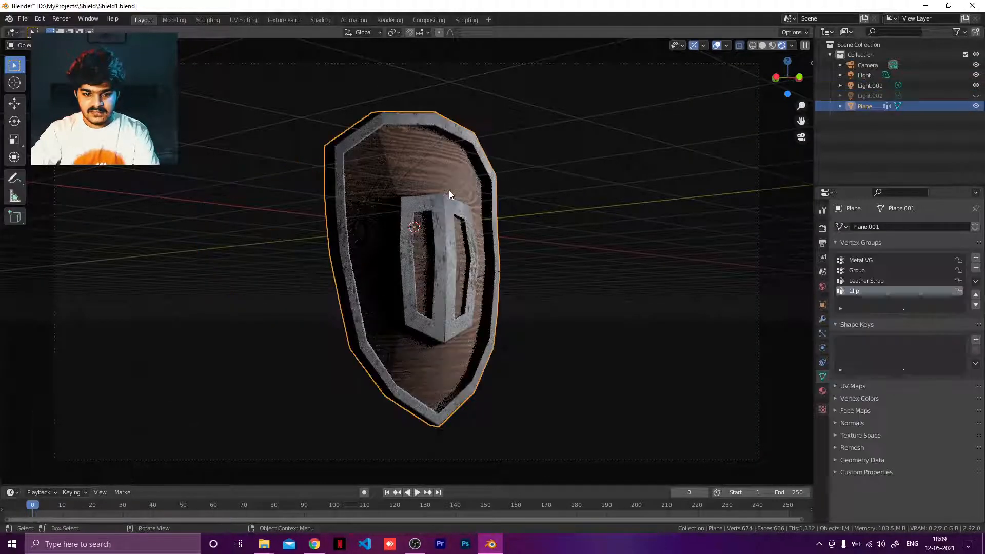
left_click(822, 319)
left_click(860, 227)
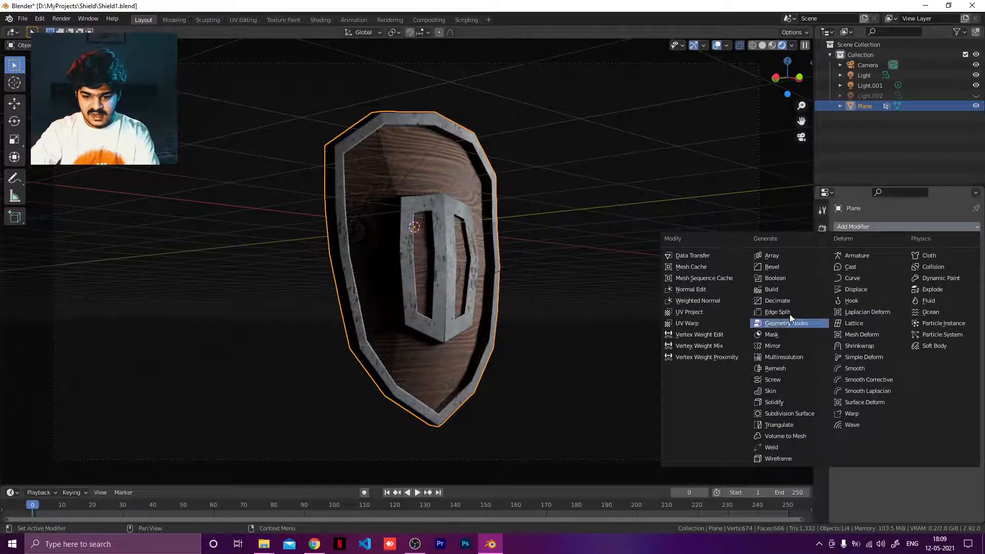
left_click(791, 268)
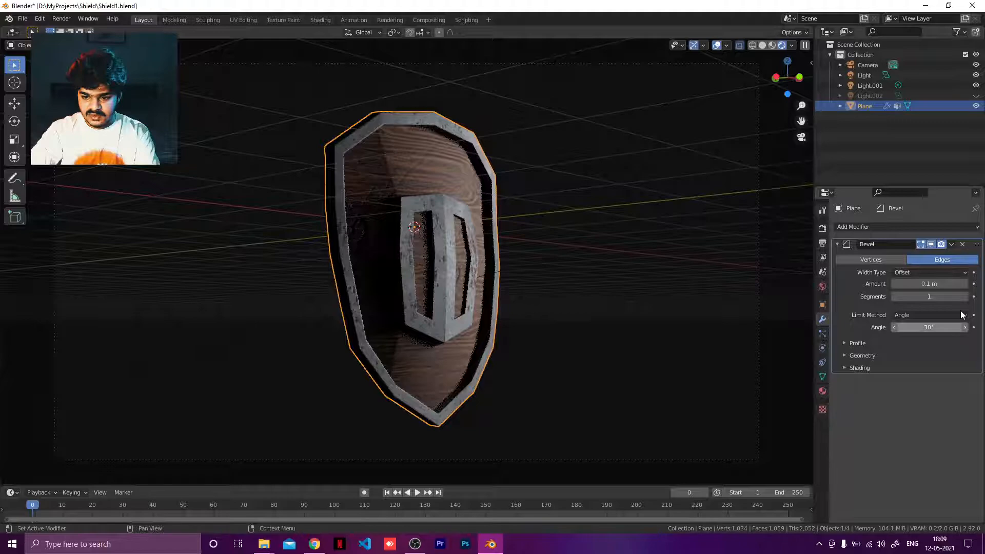
Step: Increase the shield's Bevel modifier amount to 0.22 m and check the edges with the shield deselected
left_click(965, 284)
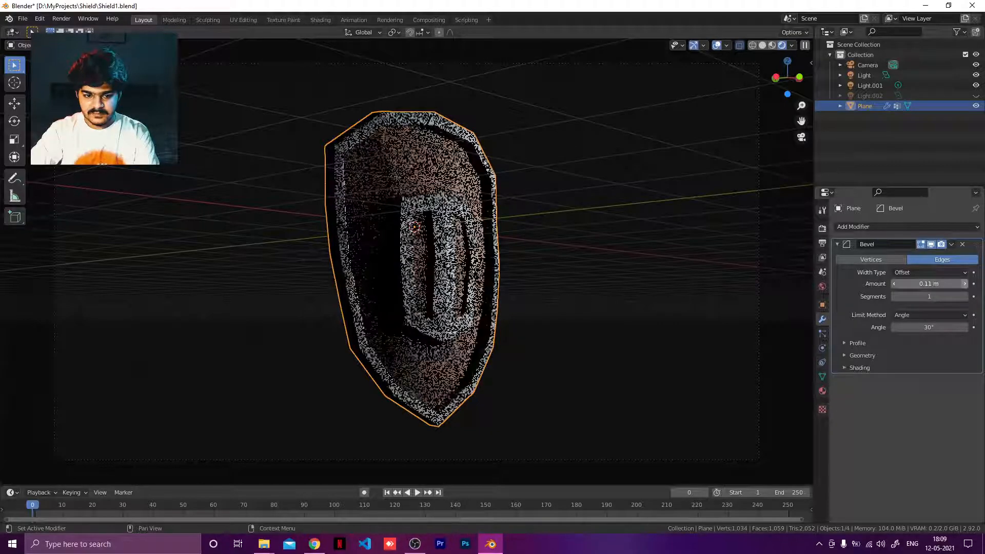
left_click(965, 284)
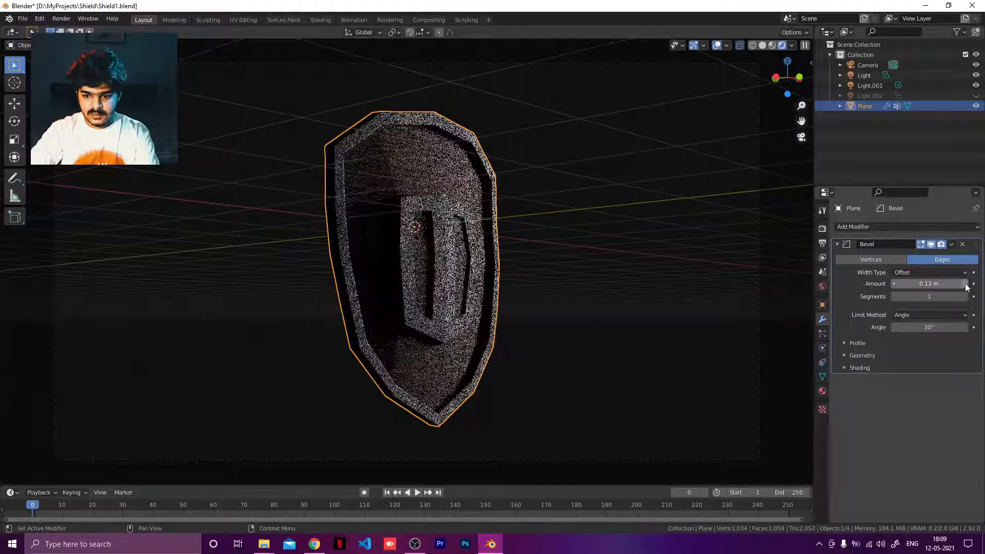
left_click(966, 284)
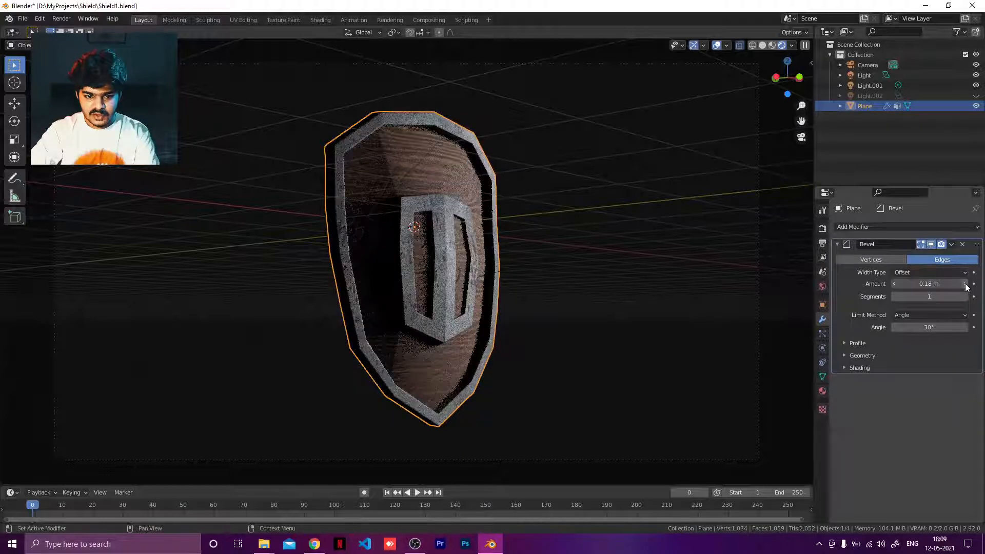
left_click(965, 284)
left_click(966, 284)
left_click(603, 326)
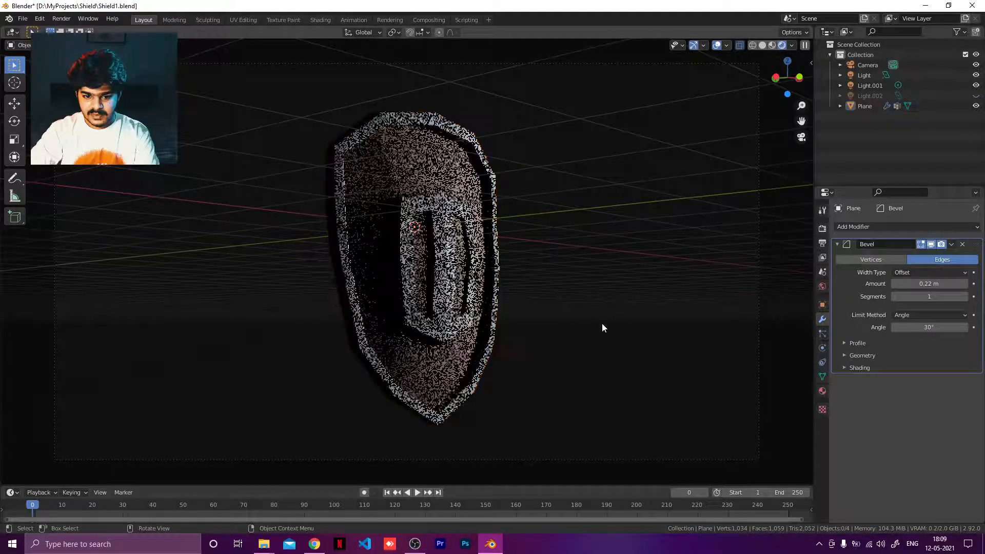
left_click(951, 244)
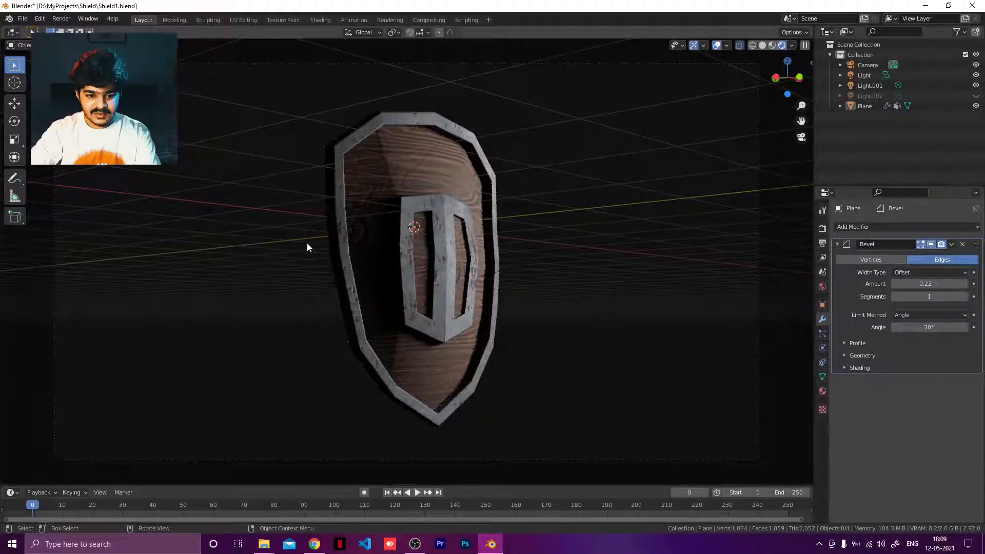
Step: Move the rear point light up and away from the shield, by about -1.29 m X, 1.17 m Y and 1.63 m Z
left_click(272, 235)
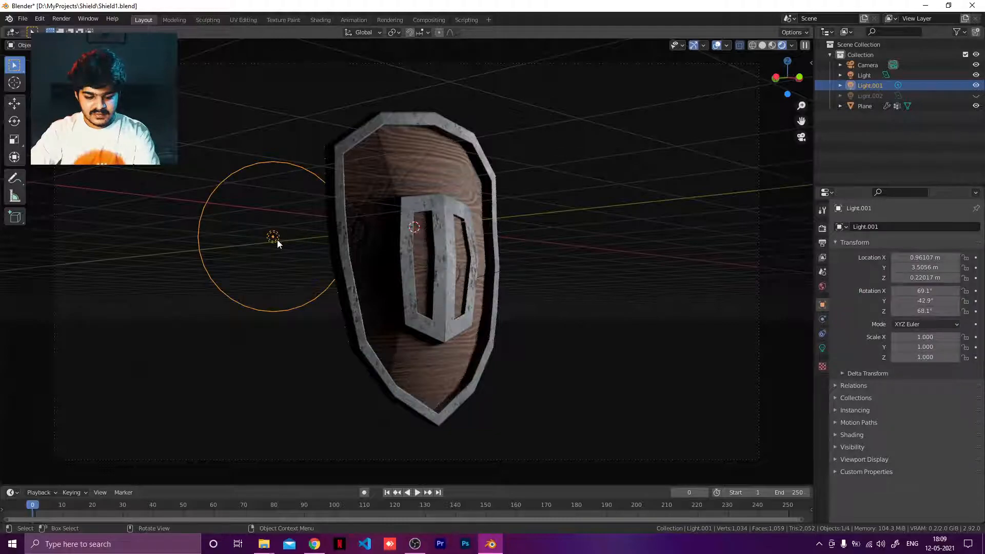
key("g")
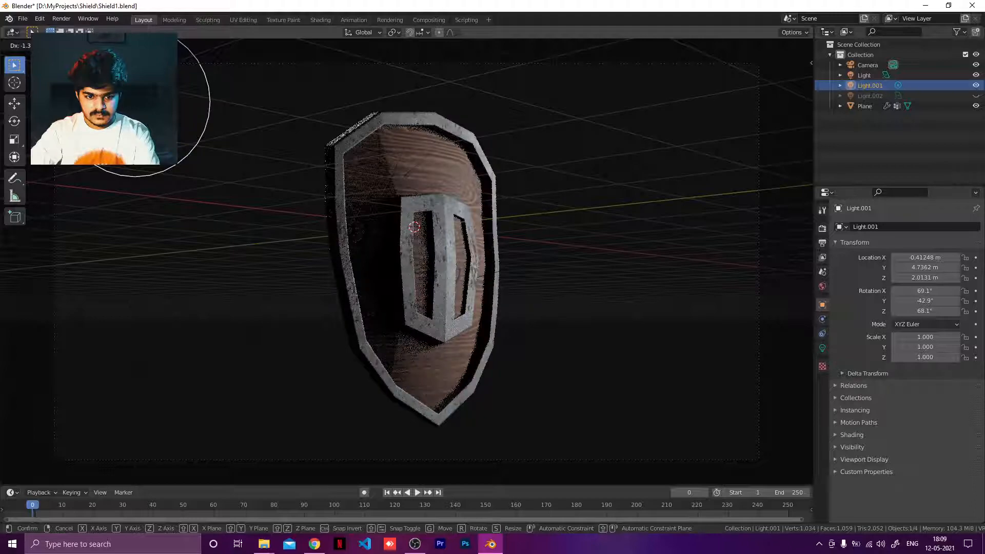
left_click(501, 235)
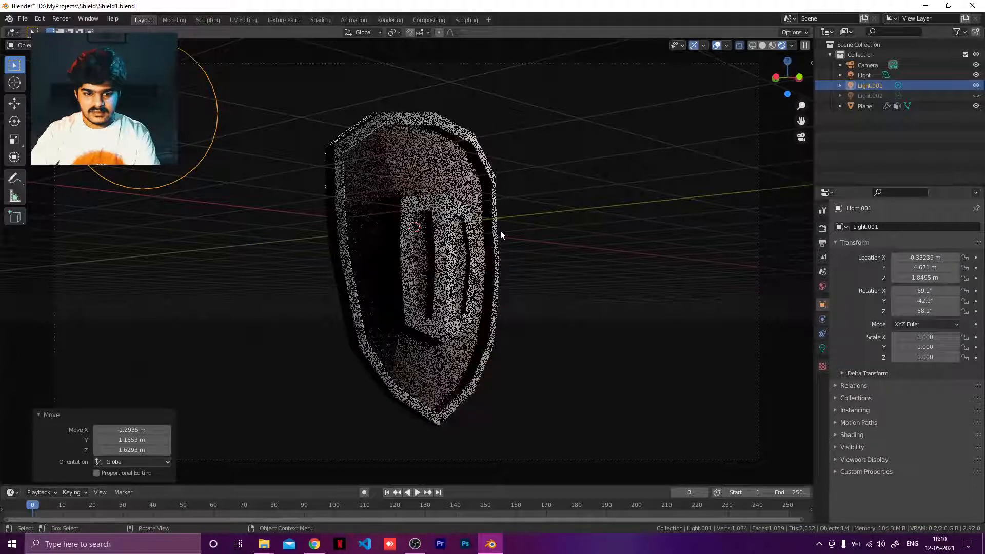
Step: Move the rear point light by about -0.21 m X, 0.25 m Y and -0.32 m Z, and hide the viewport overlays
key("g")
left_click(217, 176)
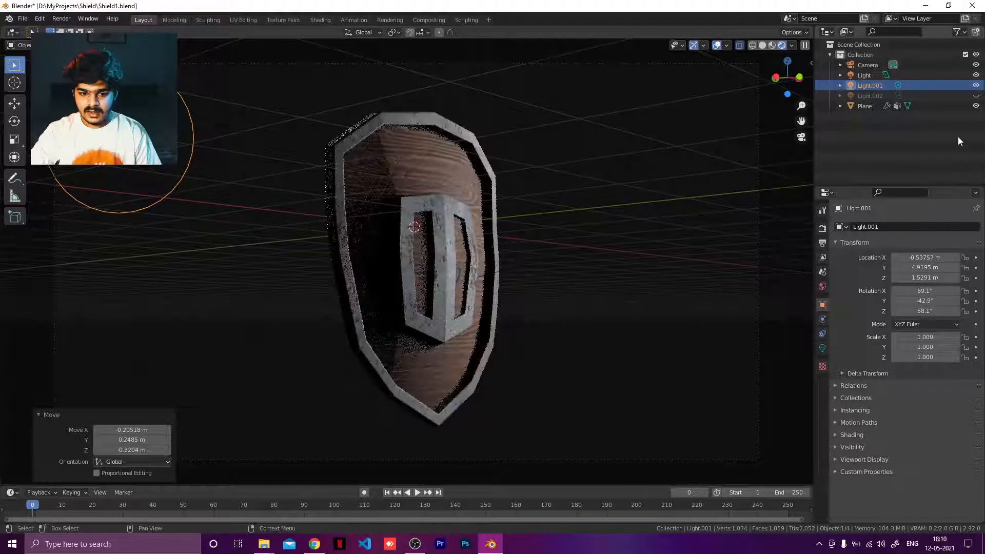
left_click(716, 45)
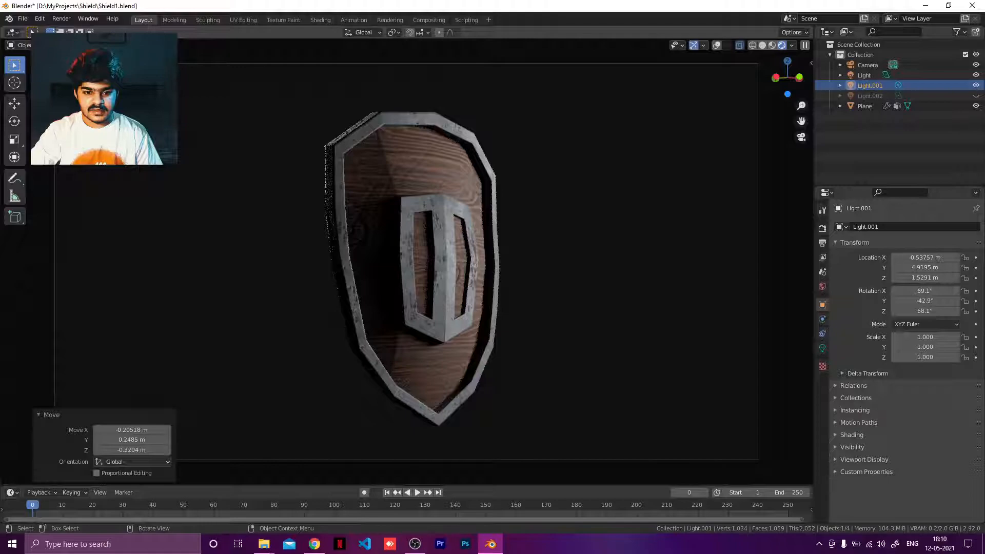
Step: Compare the shield with Light.001 and Light.002 toggled, leave both visible, and open the light settings of Light.002
left_click(976, 85)
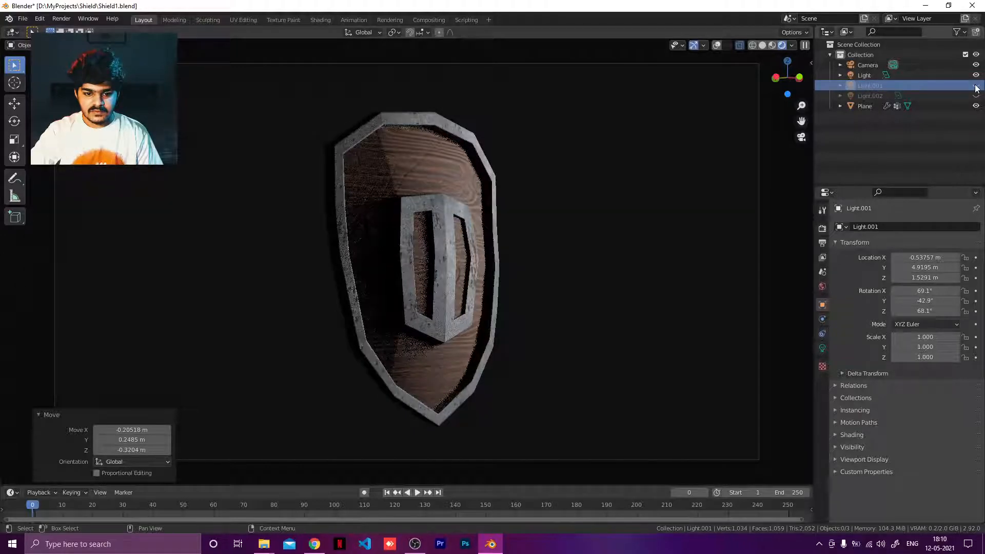
left_click(976, 86)
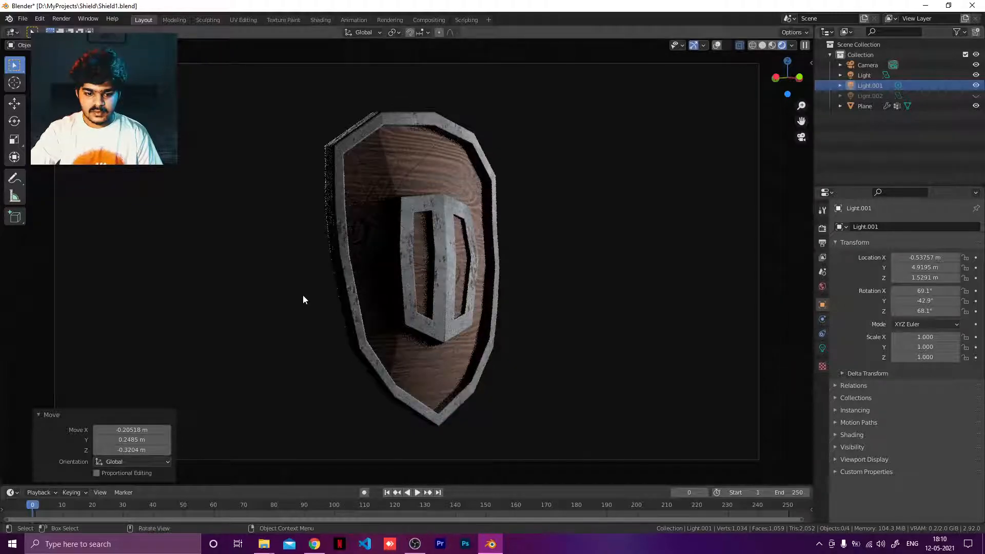
left_click(393, 243)
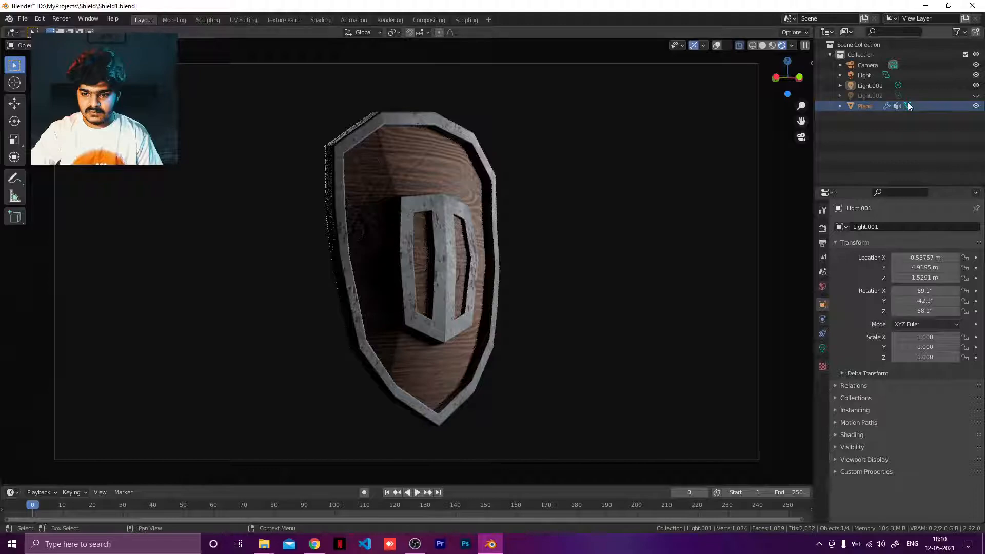
left_click(976, 96)
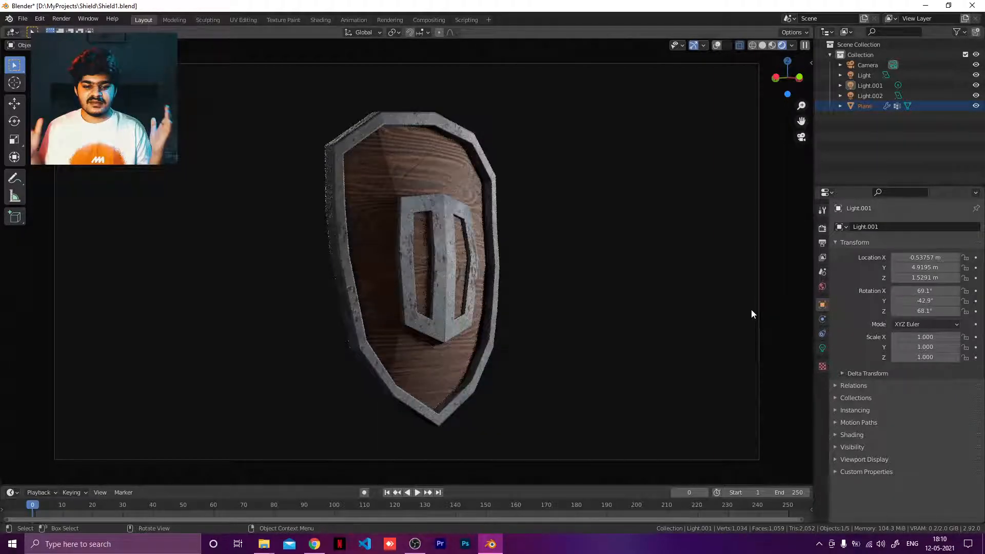
left_click(975, 96)
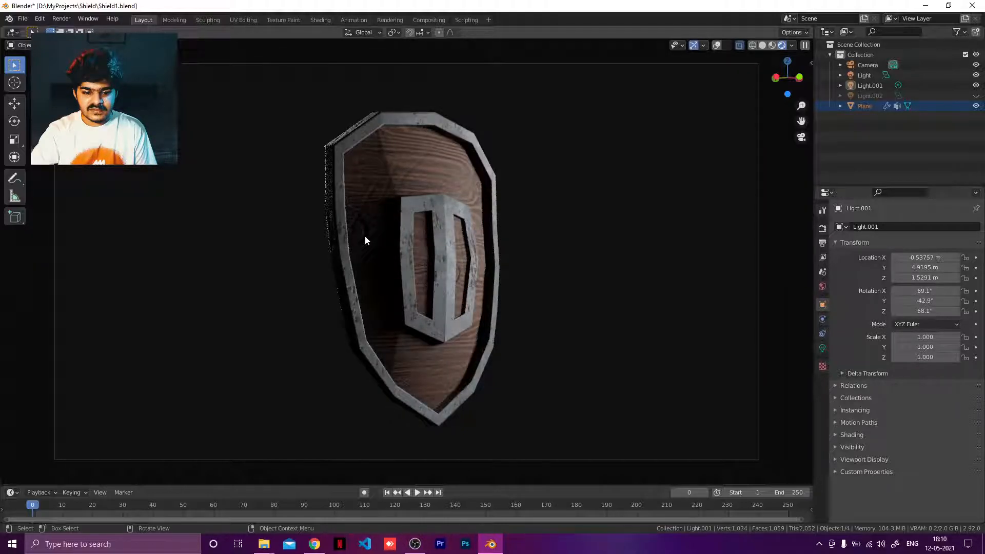
left_click(976, 96)
left_click(822, 347)
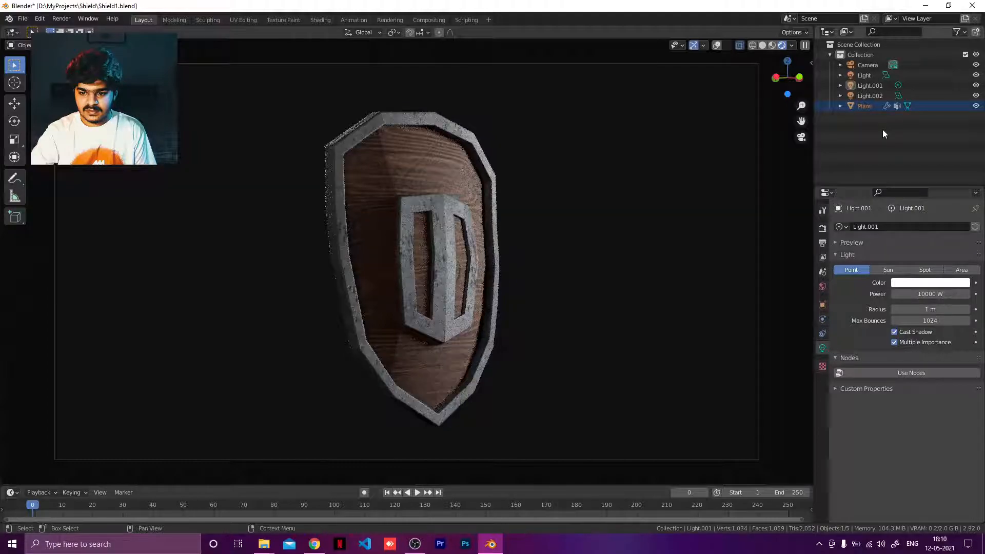
left_click(870, 96)
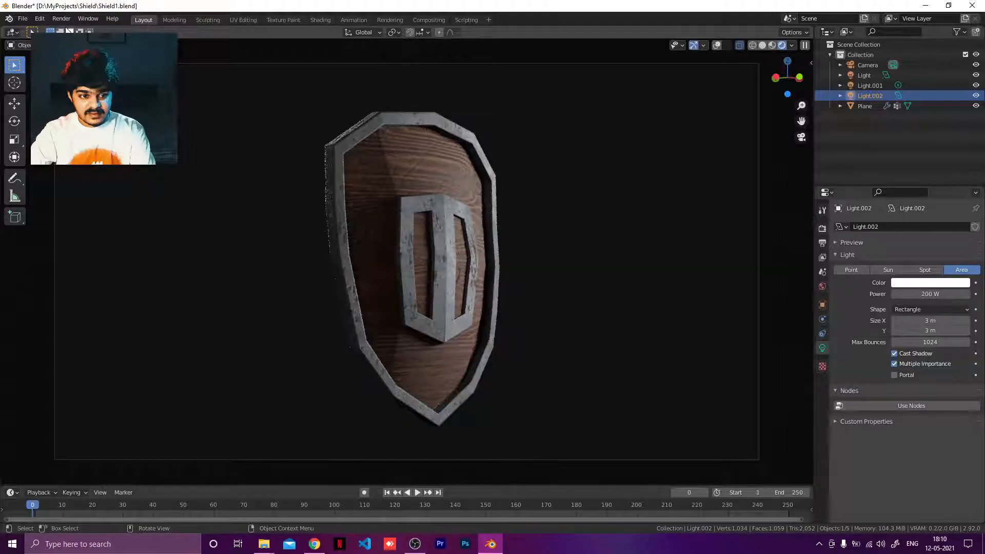
Step: Set the Cycles render samples to 128
left_click(821, 229)
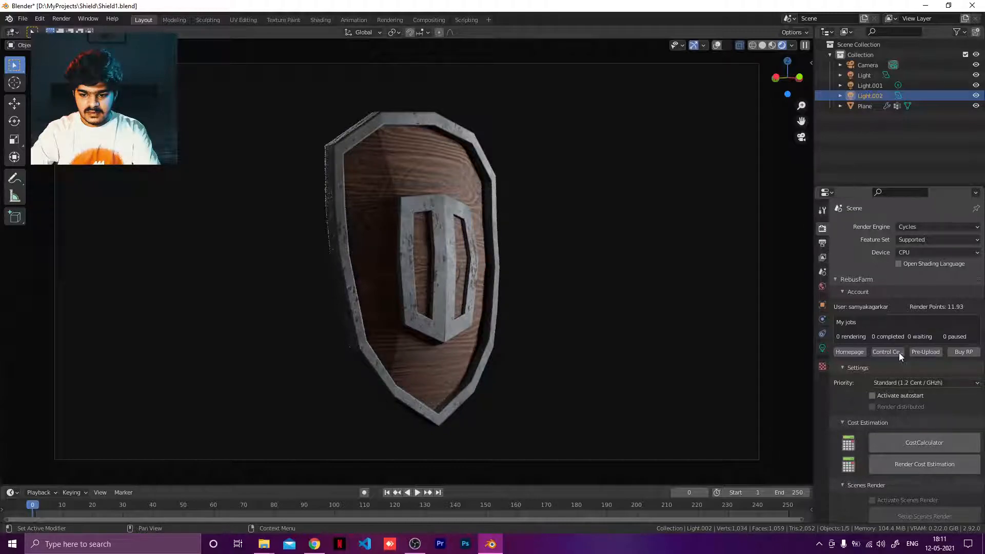
left_click(856, 279)
left_click(937, 319)
type("16")
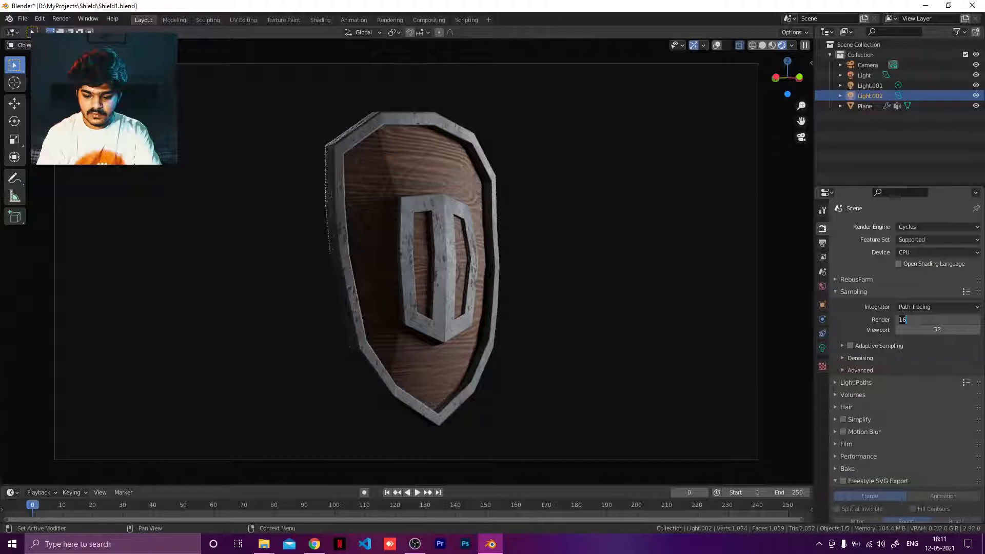
type("8")
key("Return")
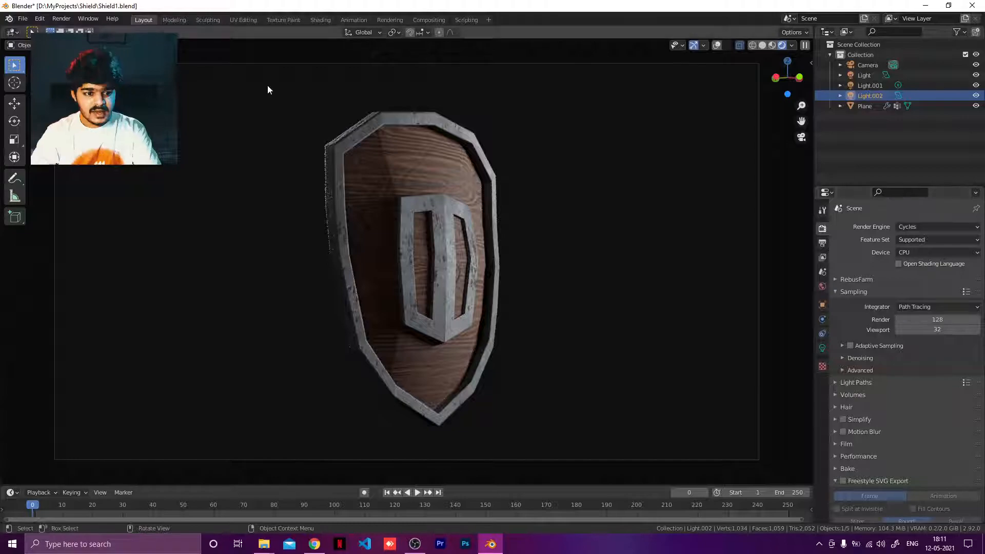
Step: Save the project as a new file named Shield2.blend in the Shield folder
left_click(18, 19)
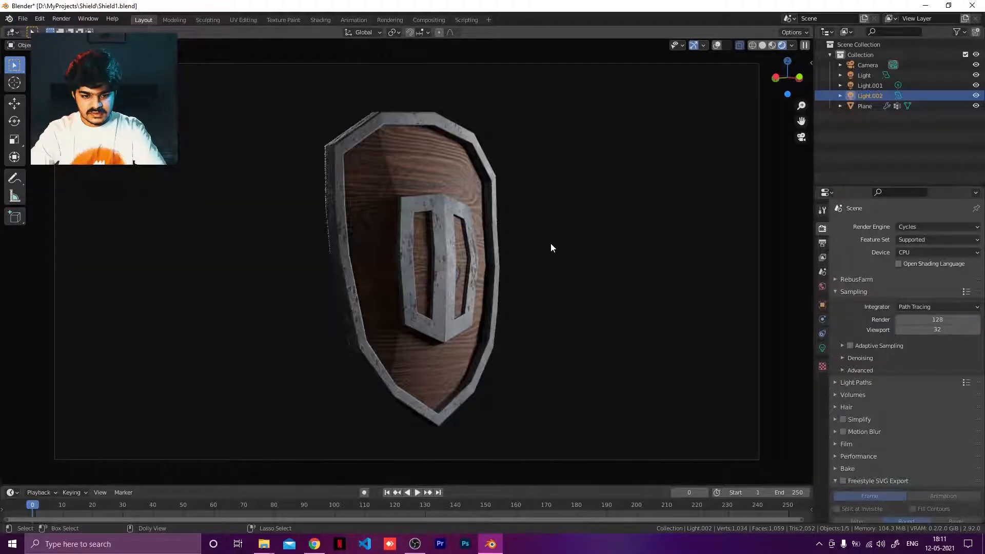
key("ctrl+shift+s")
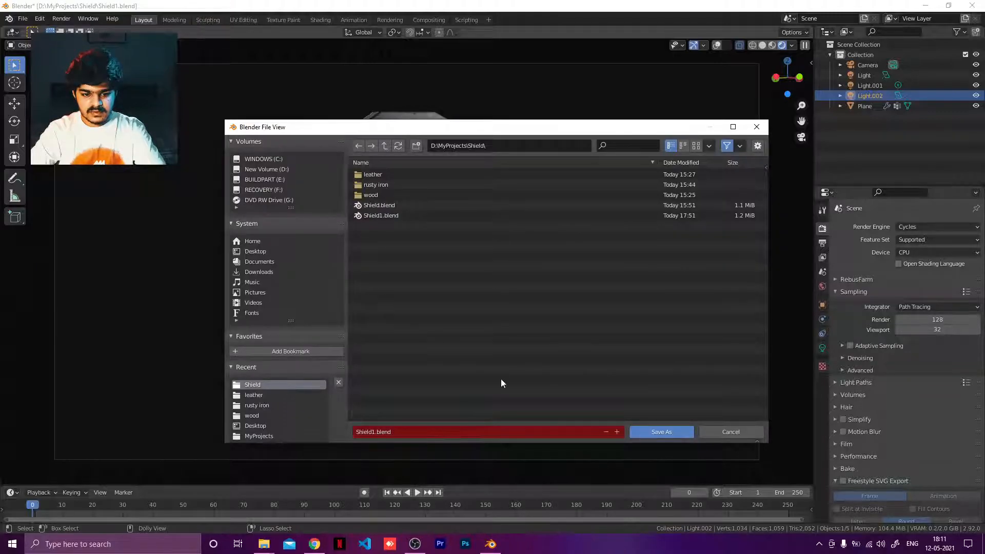
left_click(617, 432)
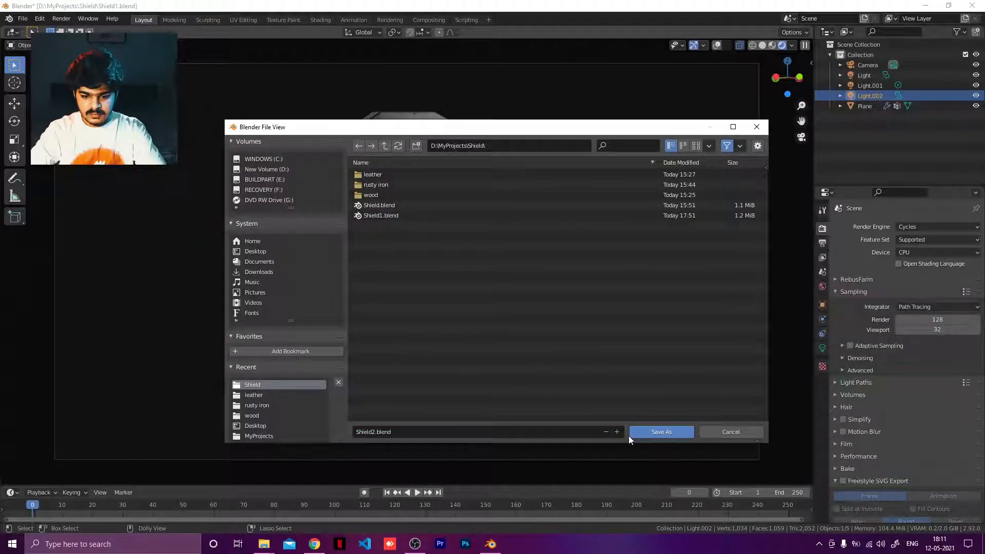
left_click(661, 431)
Step: Start rendering the still image and minimize the render window
left_click(61, 19)
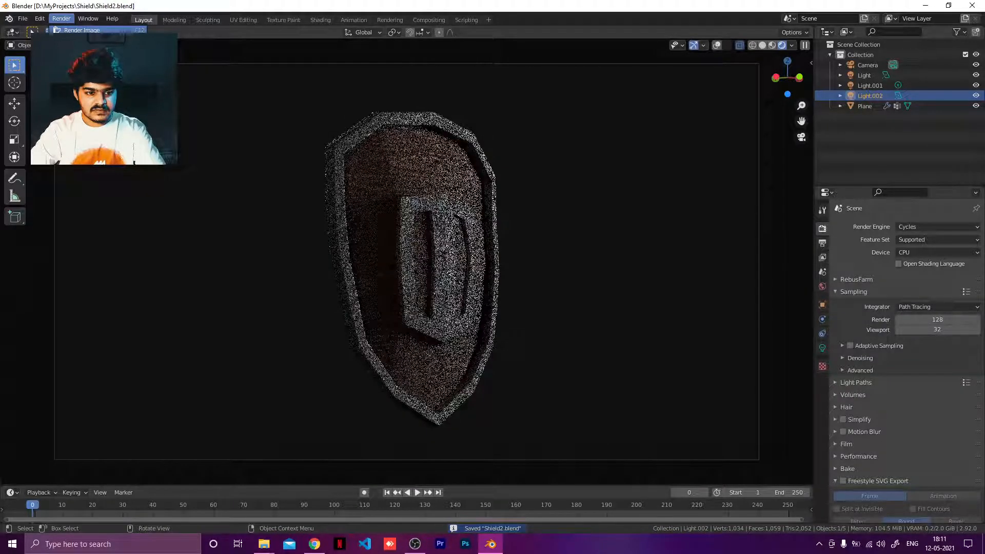
left_click(82, 31)
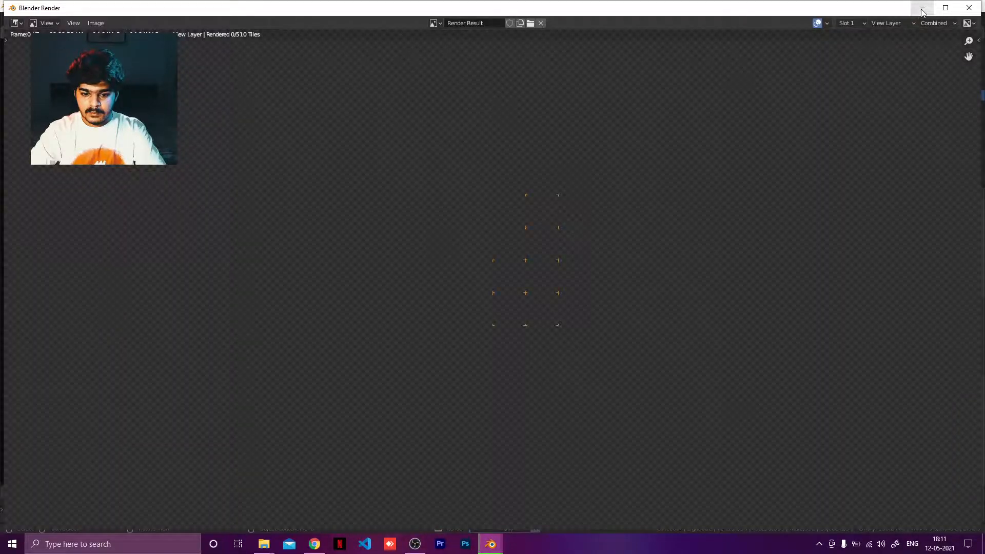
left_click(922, 9)
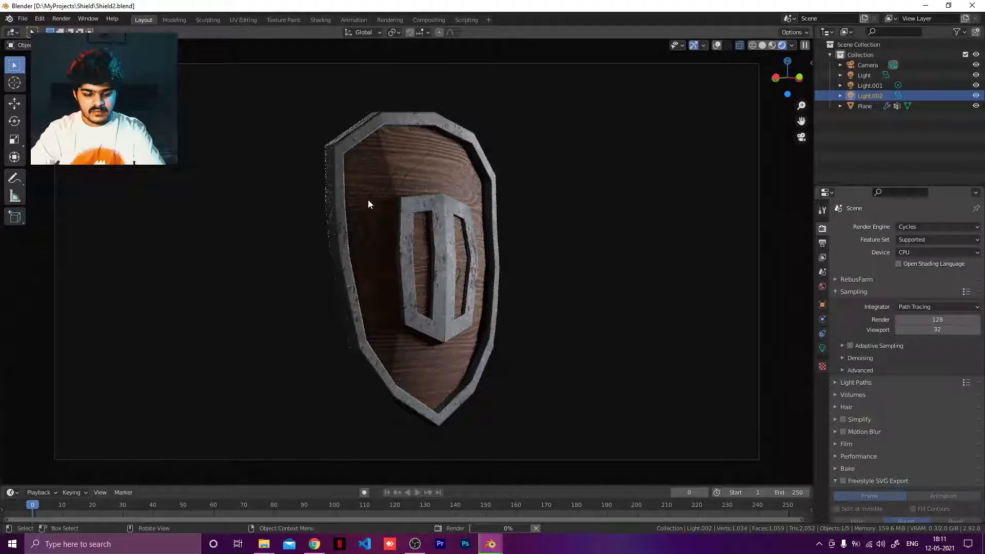
Step: Switch the viewport to Solid shading without X-ray, show the overlays, and view the whole shield setup outside the camera
key("z")
left_click(449, 205)
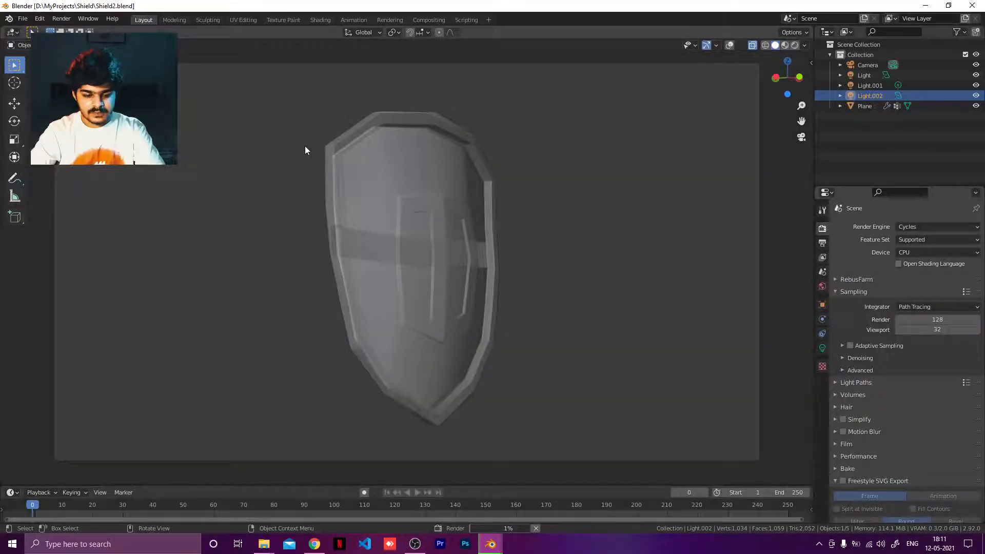
key("alt+z")
key("KP_7")
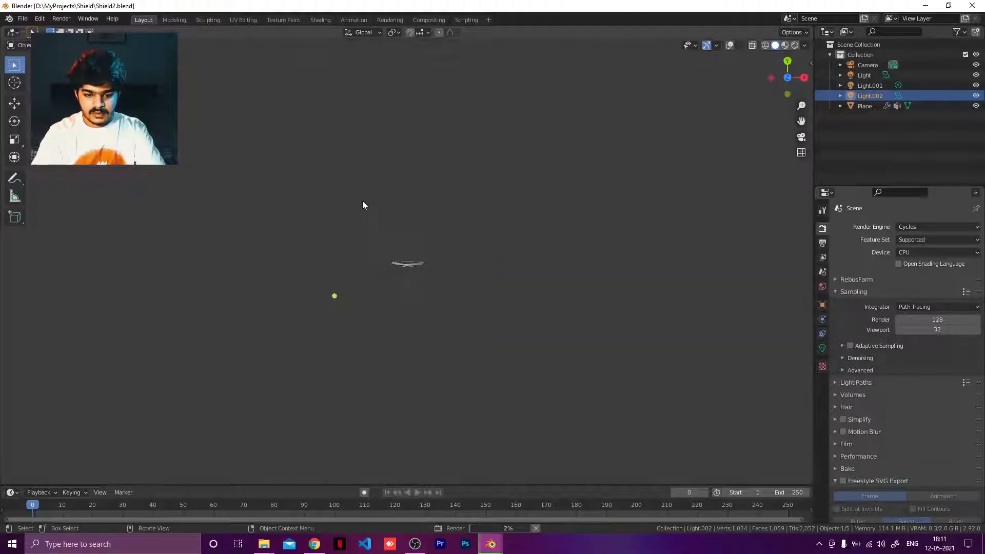
left_click(729, 45)
middle_click_drag(447, 287, 461, 194)
left_click(460, 195)
scroll(410, 261, "up", 6)
middle_click_drag(437, 237, 478, 202)
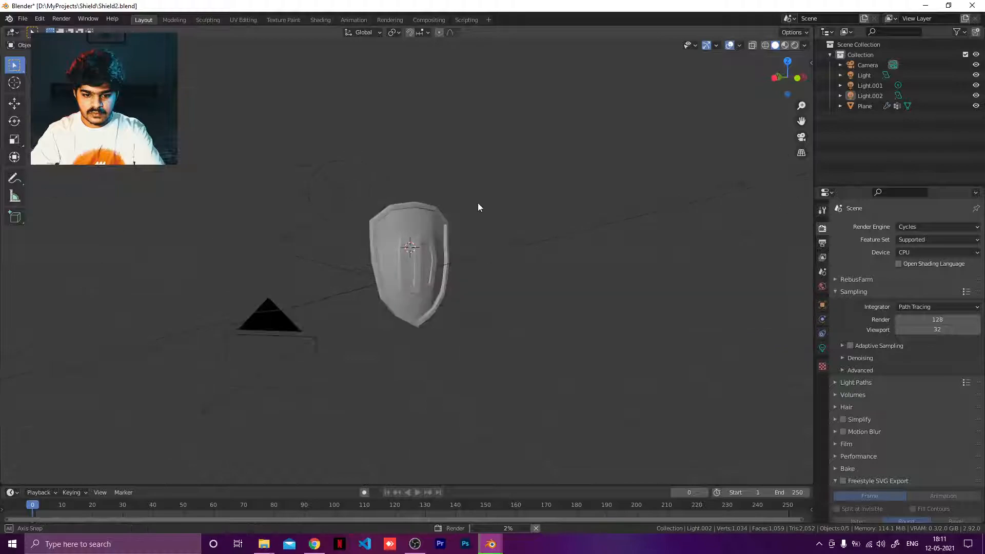
Step: Rename the shield mesh object from Plane to Shield
left_click(442, 214)
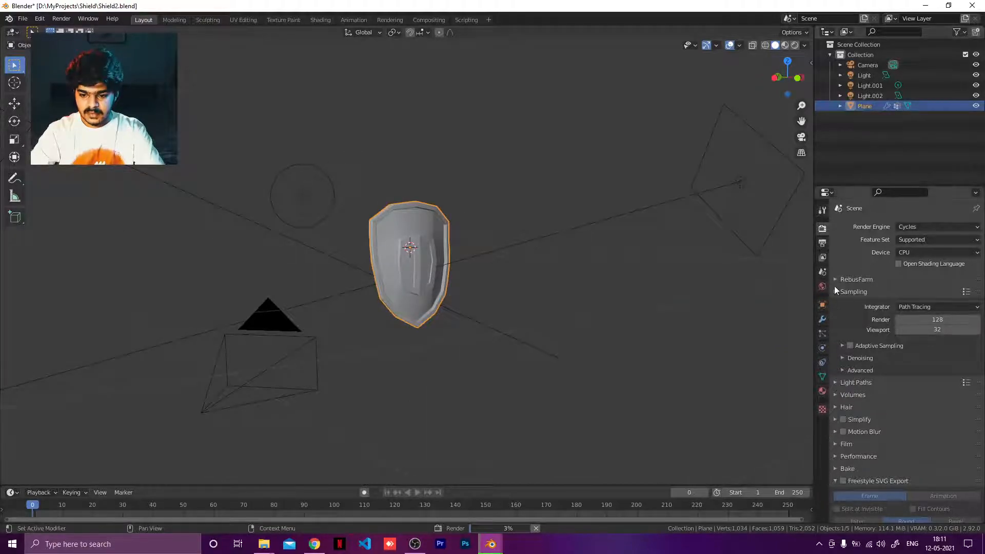
double_click(863, 107)
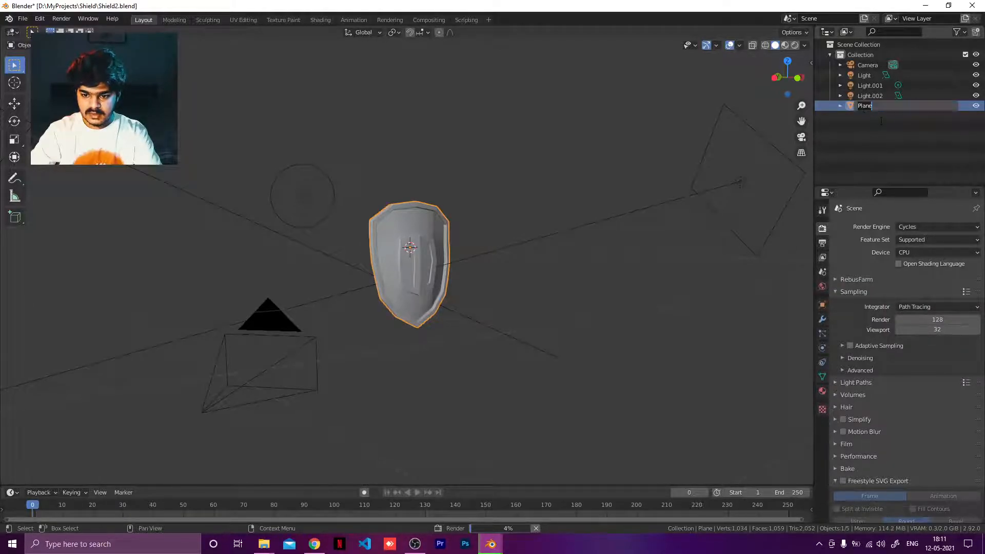
type("Sh")
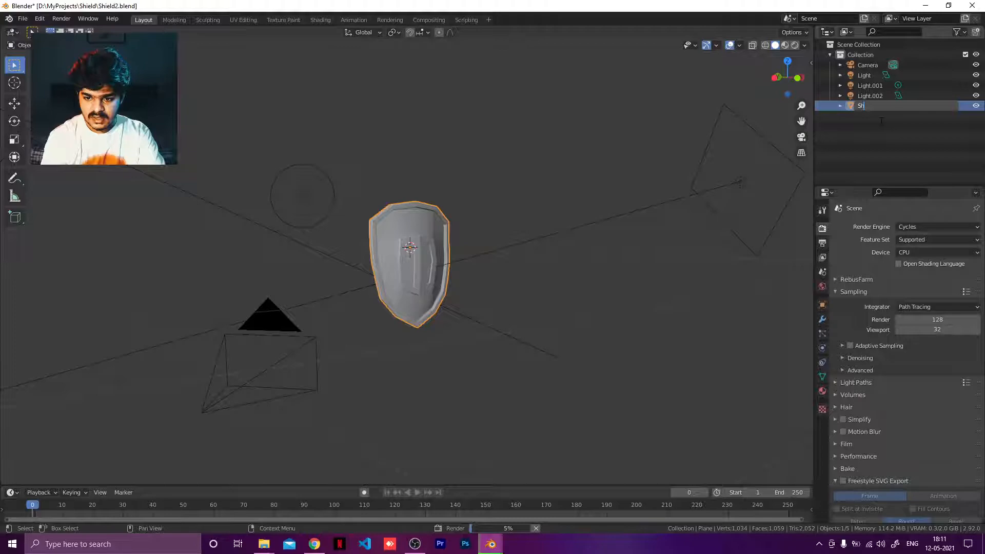
type("ield")
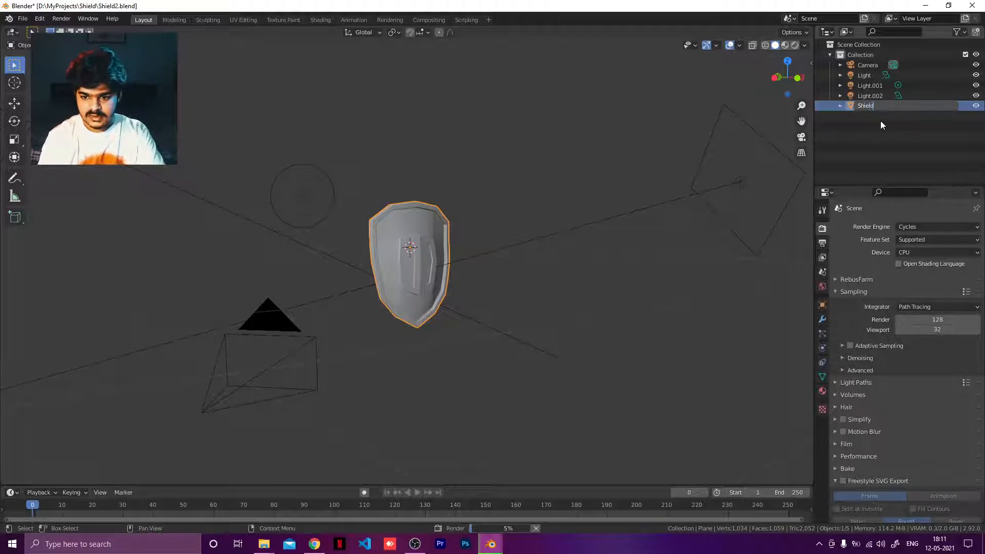
key("Return")
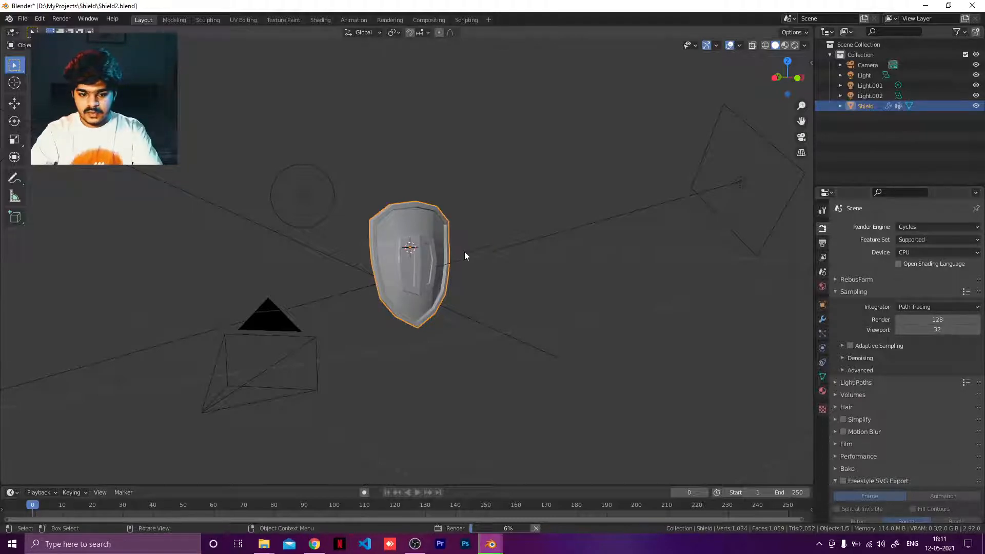
Step: Start a Wavefront OBJ export of the selected shield
scroll(414, 251, "up", 4)
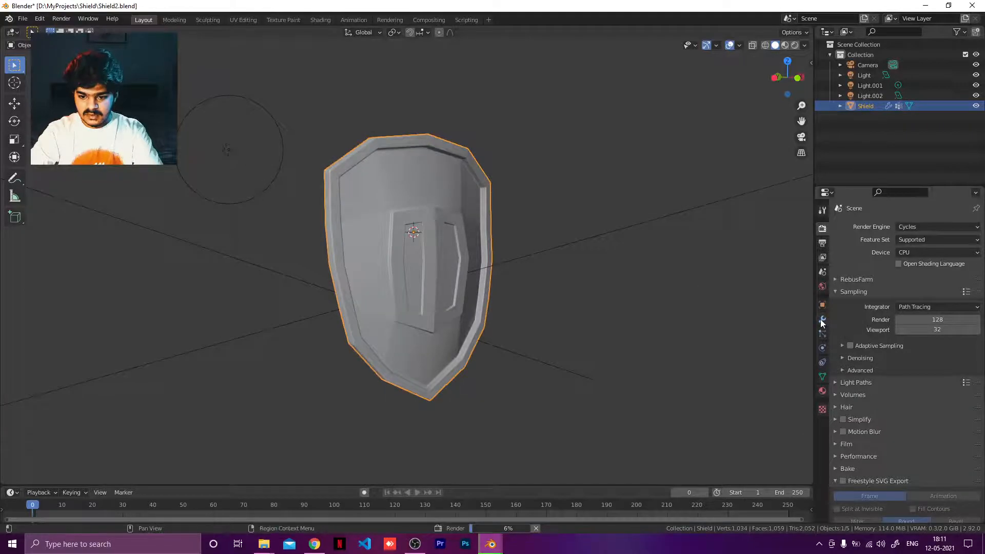
left_click(23, 19)
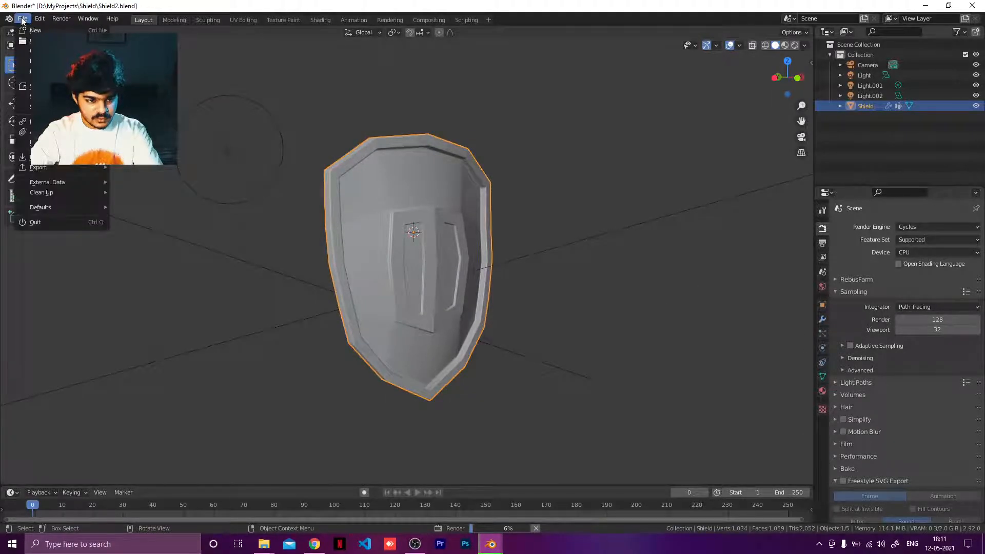
mouse_move(54, 158)
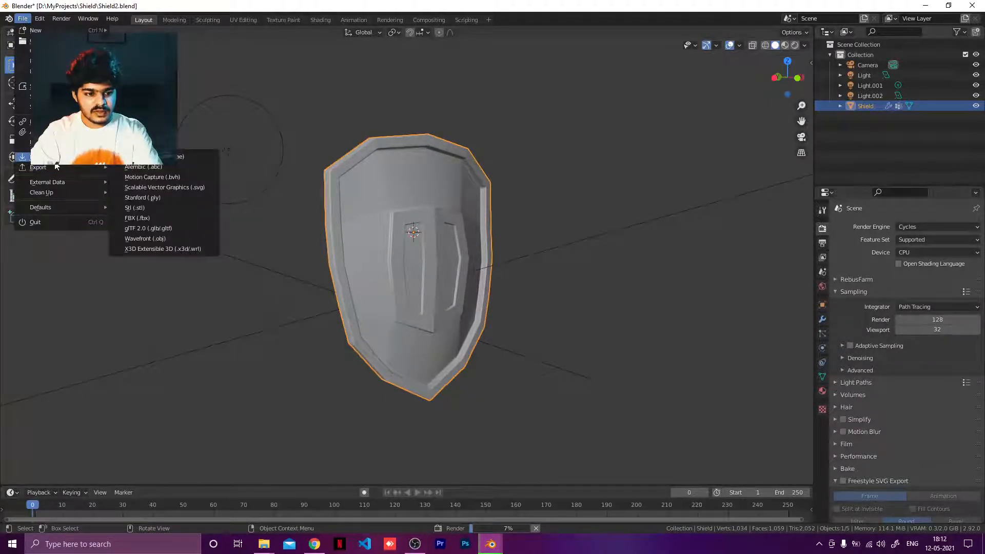
mouse_move(84, 167)
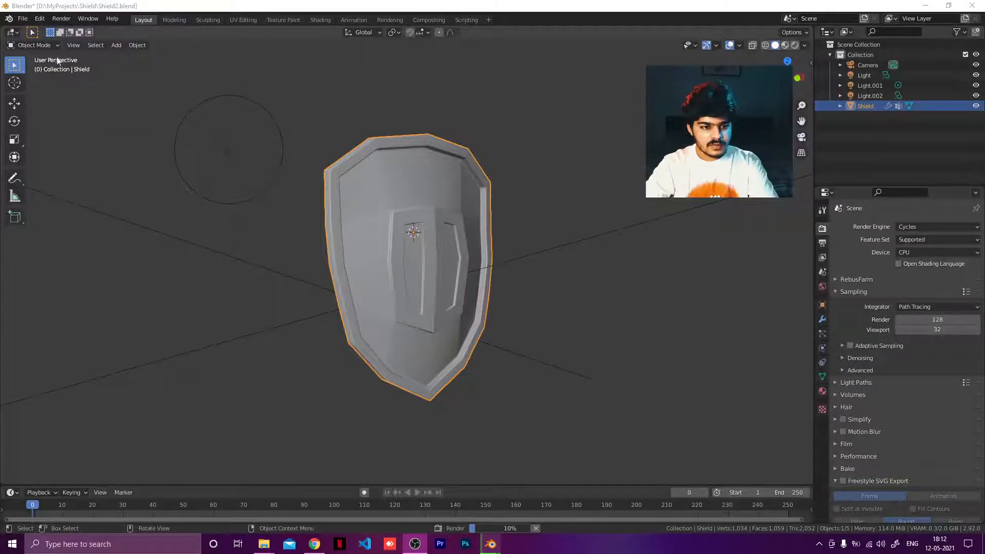
left_click(23, 18)
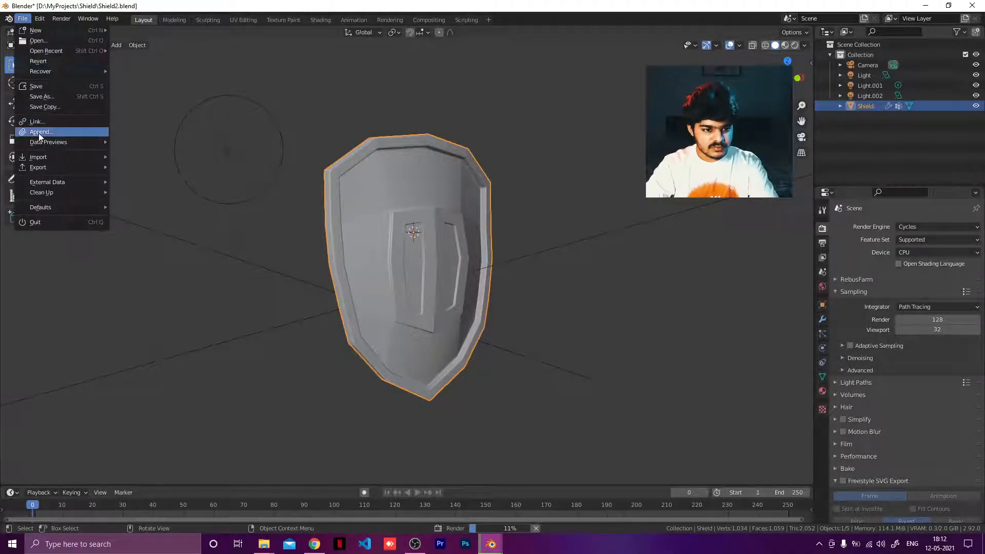
mouse_move(50, 168)
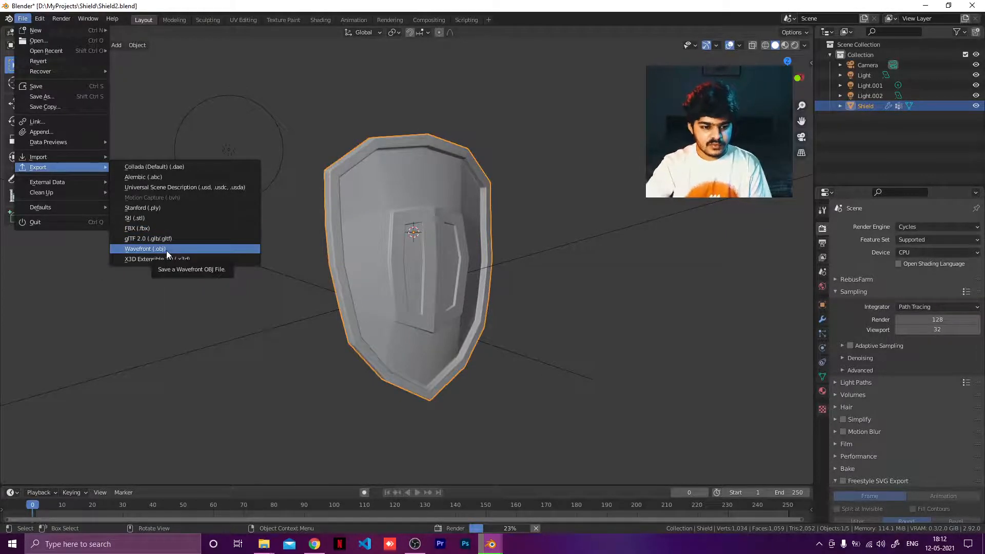
left_click(166, 250)
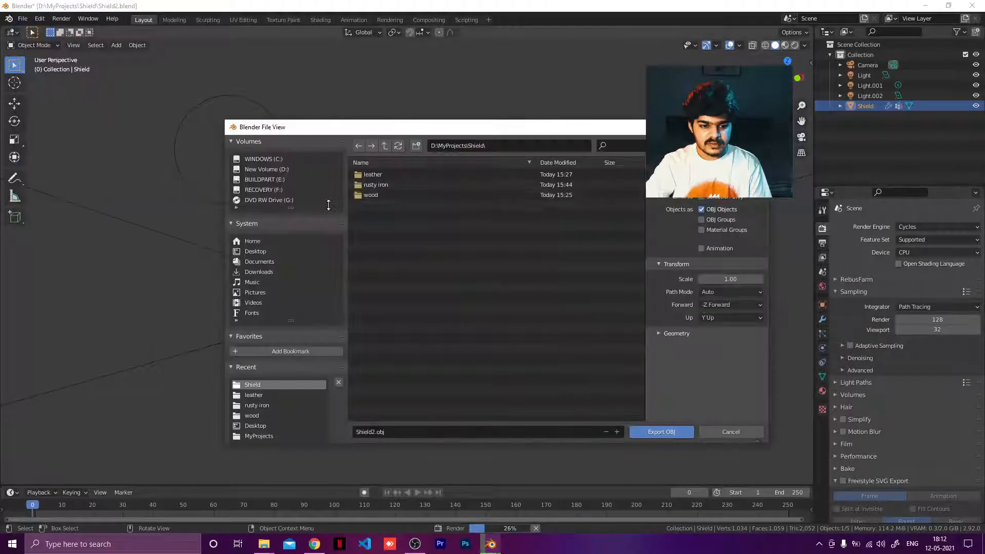
Step: Export the shield to D:\MyProjects as Shield.obj with Material Groups included
left_click(384, 146)
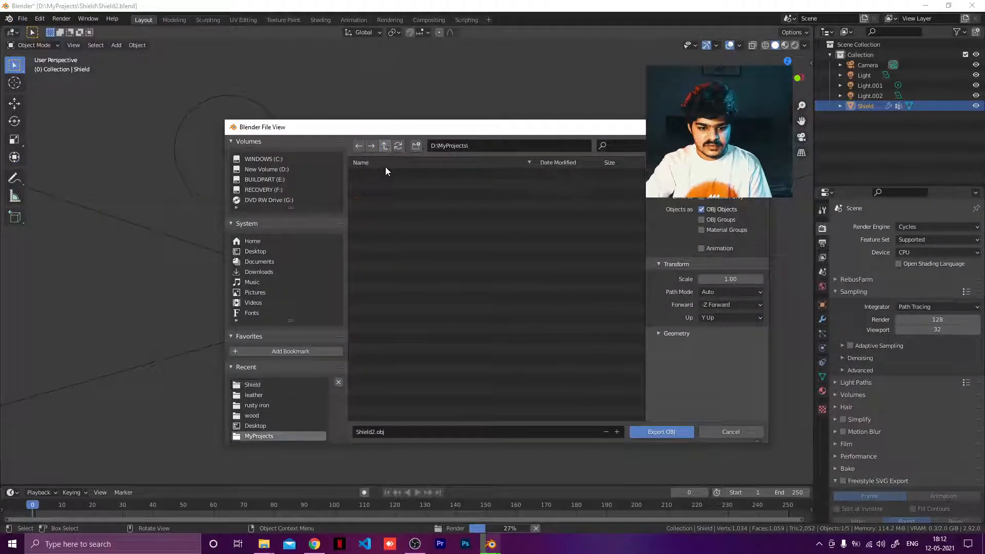
left_click(377, 433)
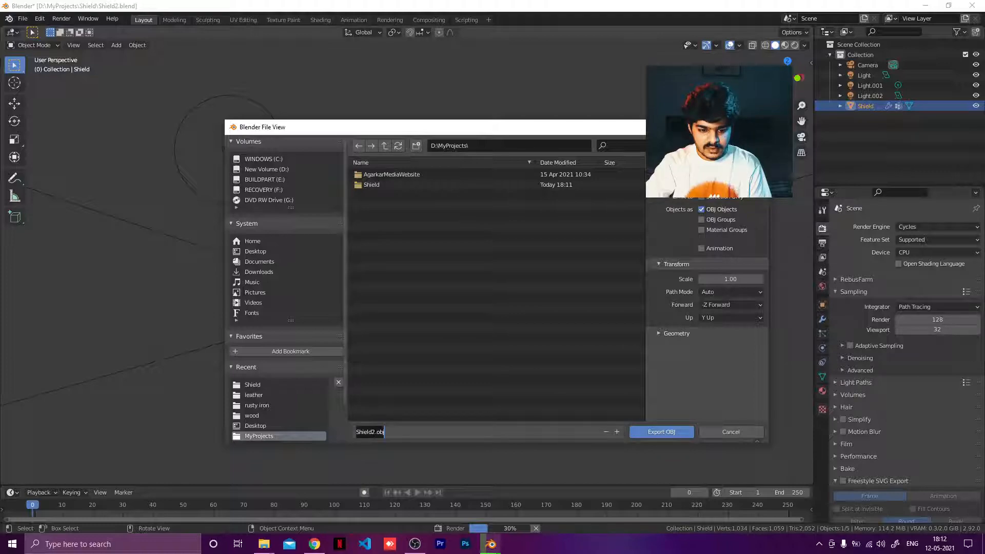
key("Left")
key("Left")
key("Left")
key("Left")
key("BackSpace")
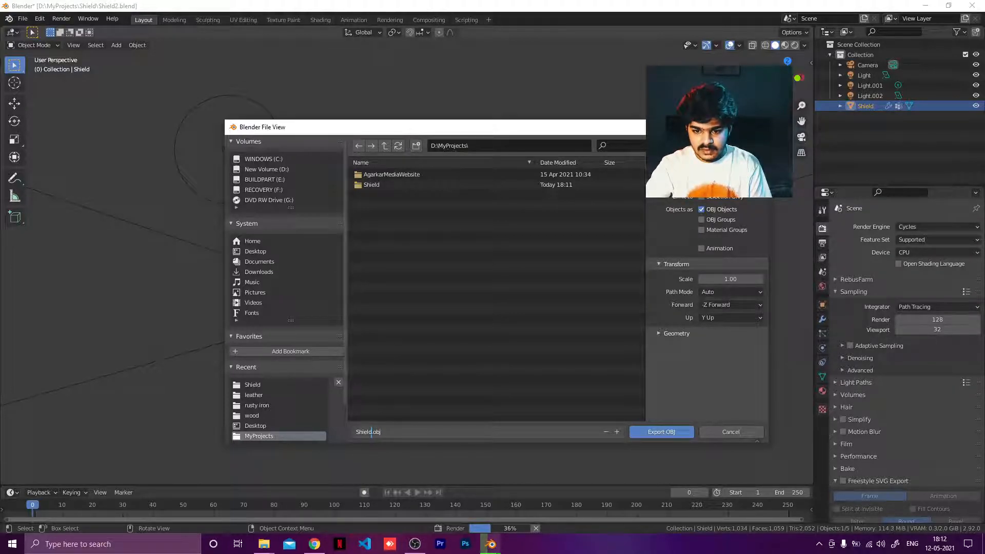
left_click(701, 230)
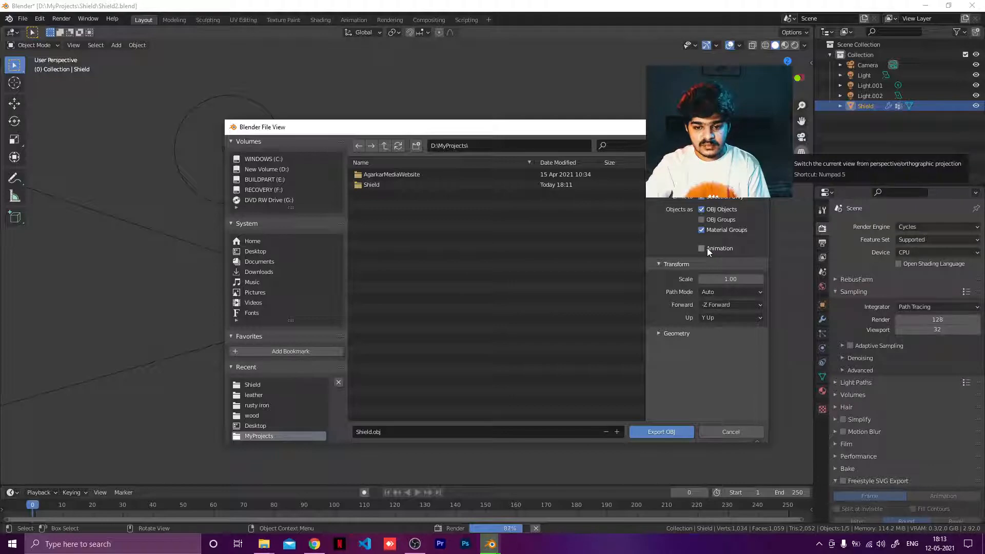
left_click(654, 433)
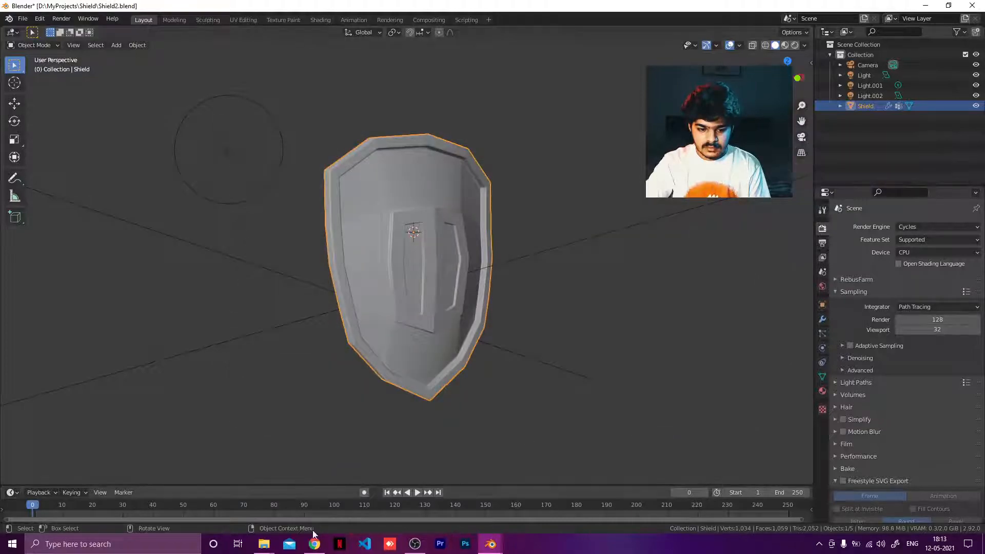
Step: Look for the exported files in the Shield folder in File Explorer and return to Blender
mouse_move(264, 543)
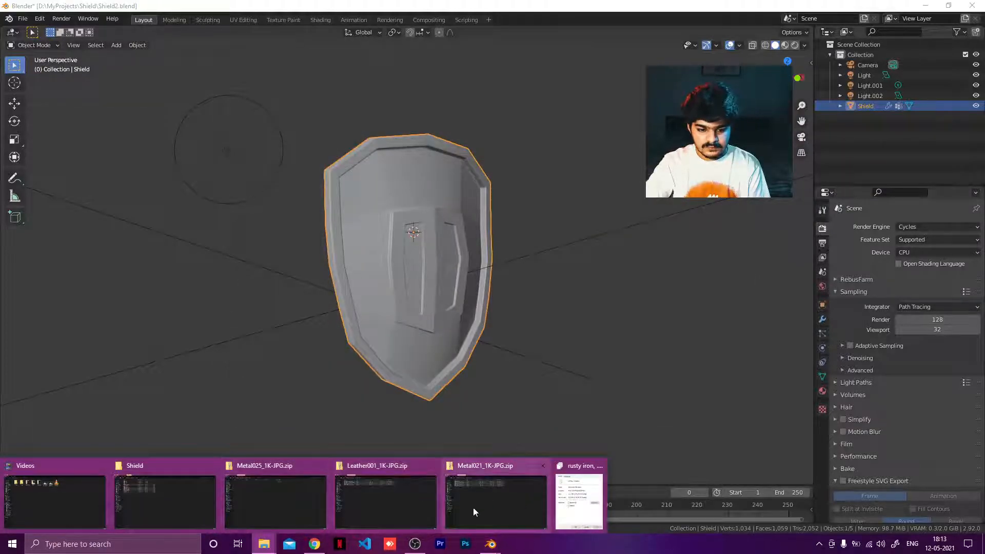
left_click(159, 499)
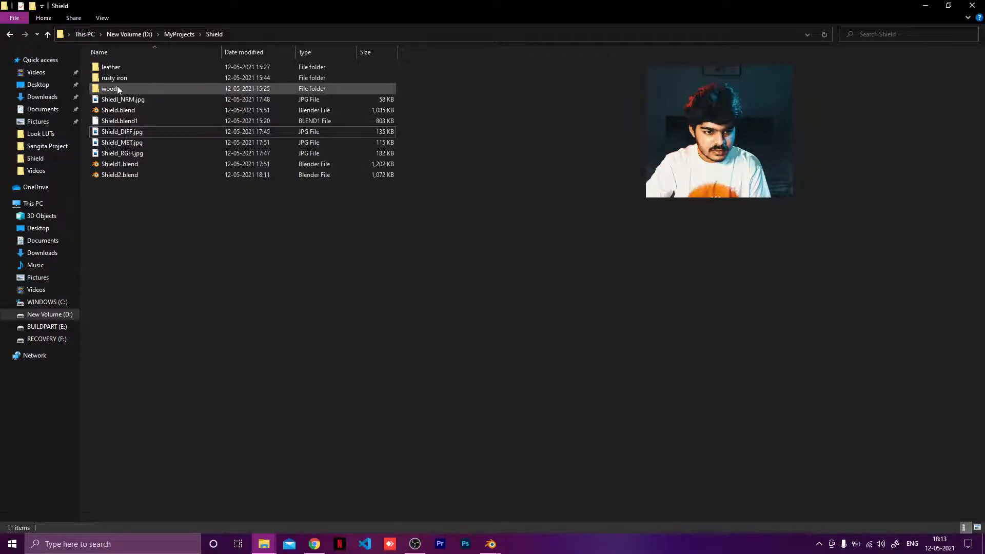
mouse_move(490, 538)
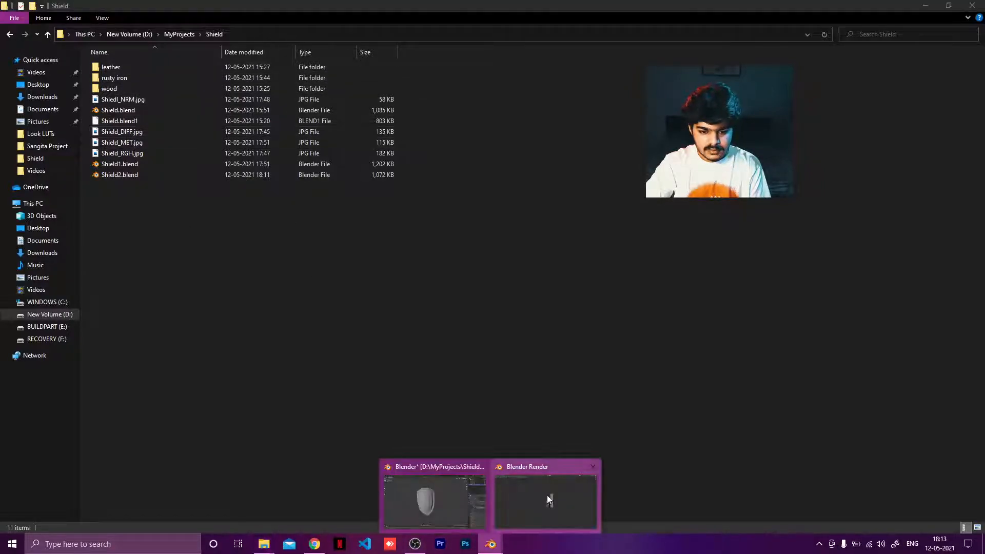
left_click(462, 506)
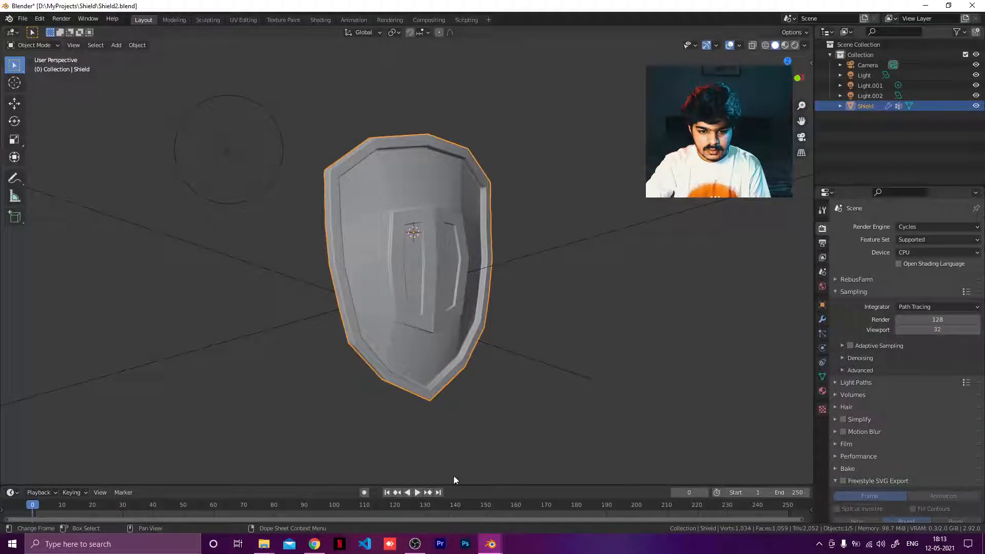
Step: Reopen the Wavefront OBJ export dialog to check which folder holds the exported Shield files
left_click(23, 19)
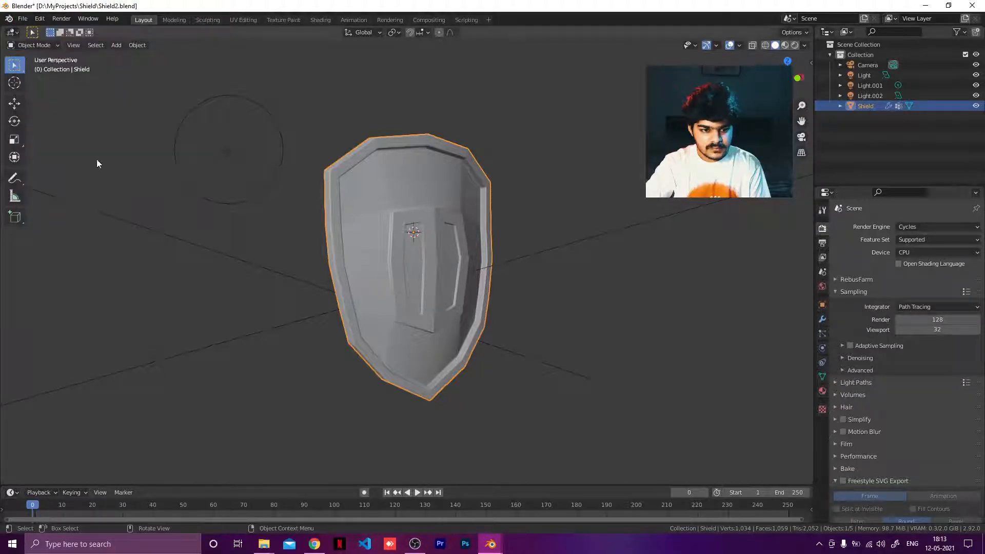
left_click(23, 19)
mouse_move(46, 167)
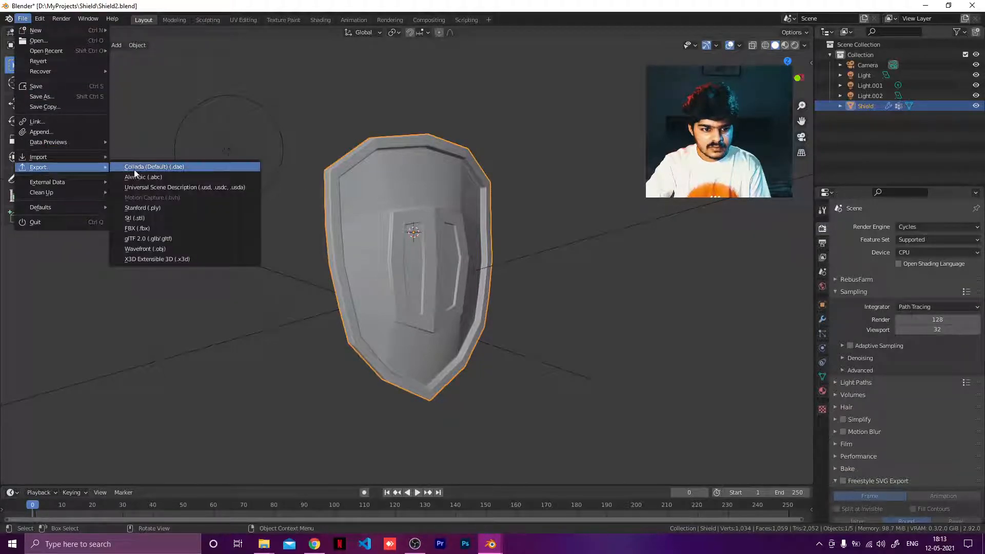
left_click(148, 249)
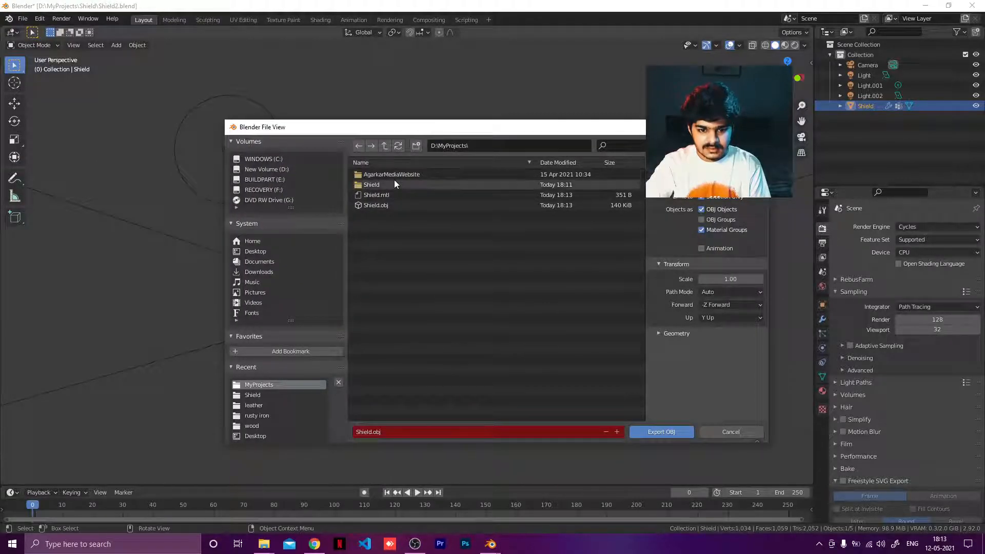
mouse_move(393, 215)
left_mouse_down()
mouse_move(381, 192)
mouse_move(383, 221)
left_mouse_up()
left_click(381, 218)
left_click(377, 195)
left_click(385, 225)
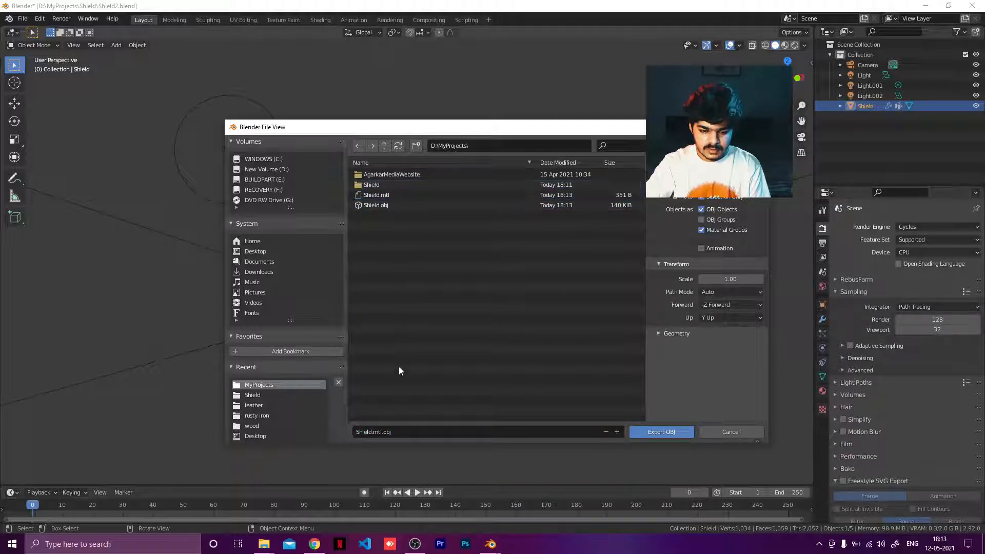
Step: In File Explorer, move Shield.mtl and Shield.obj from MyProjects into the Shield folder and open that folder
mouse_move(263, 544)
left_click(218, 506)
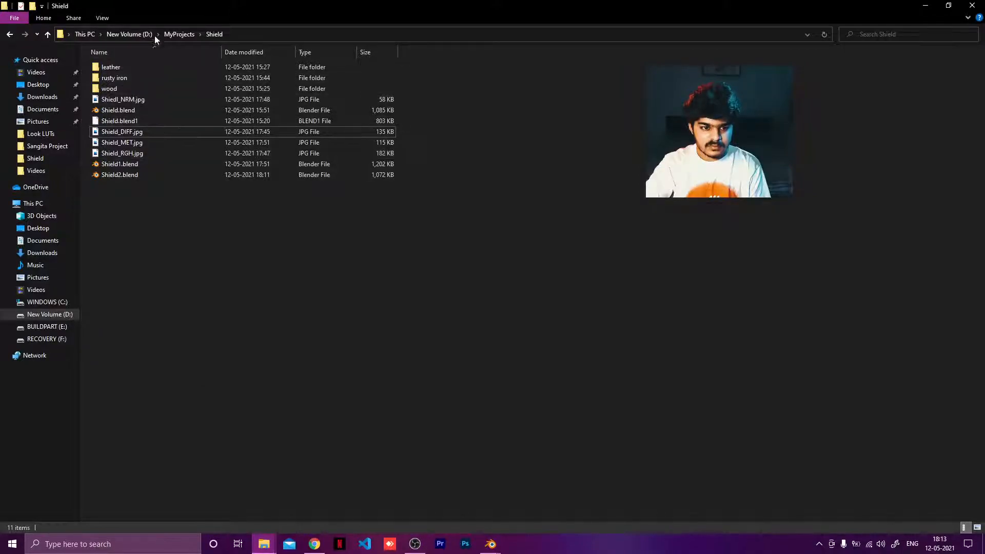
left_click(179, 34)
left_click(128, 131)
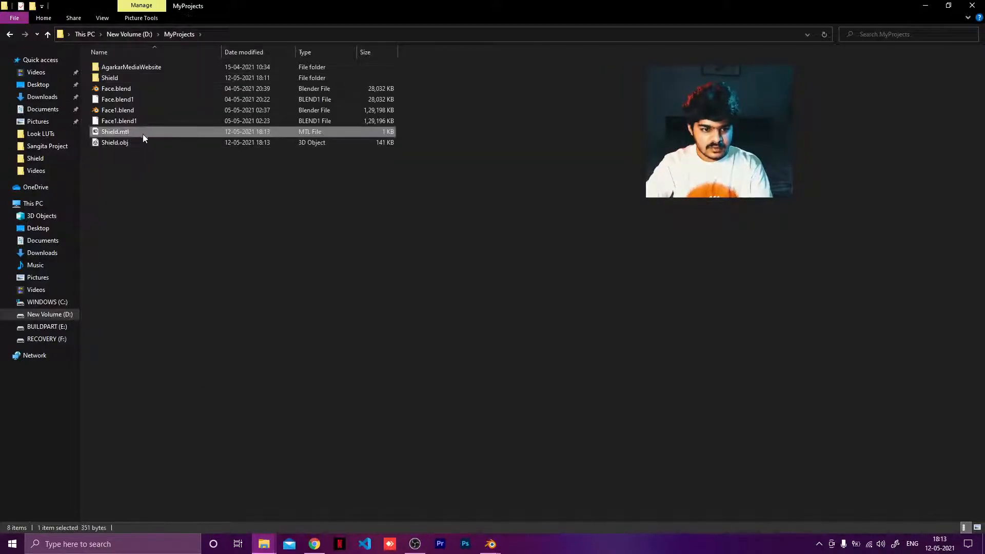
left_click(126, 145, "ctrl")
left_click_drag(134, 140, 121, 76)
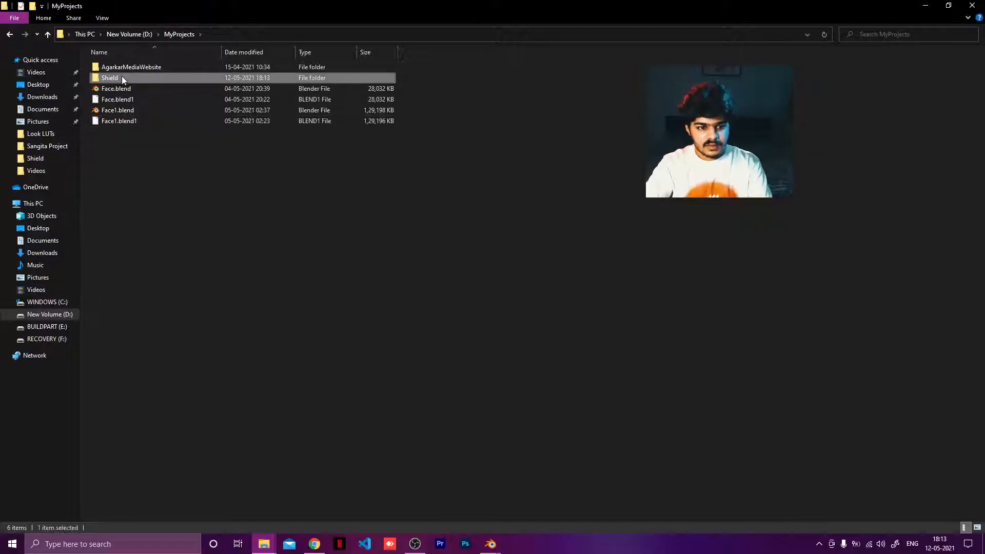
double_click(122, 76)
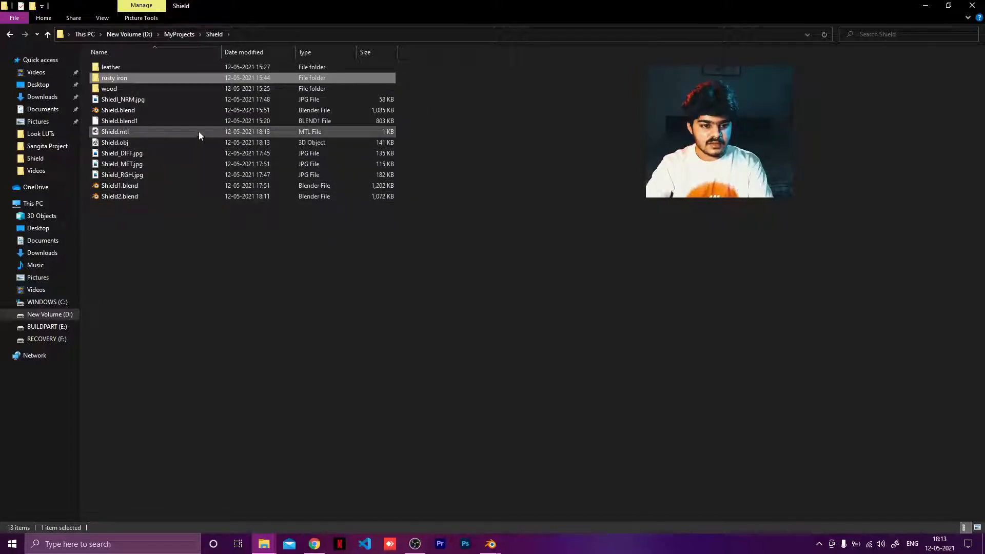
left_click(142, 134)
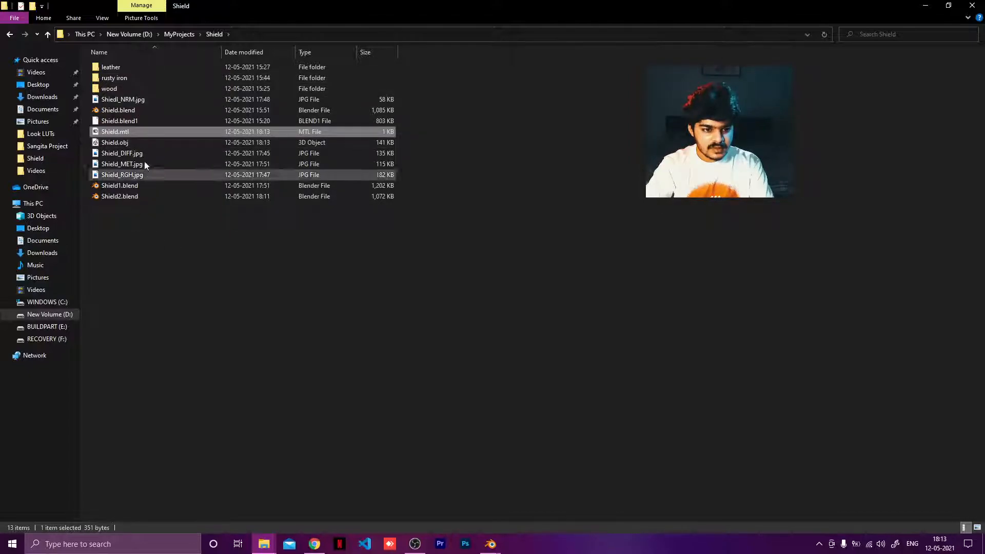
Step: Create a new folder named Export inside the Shield folder
right_click(140, 280)
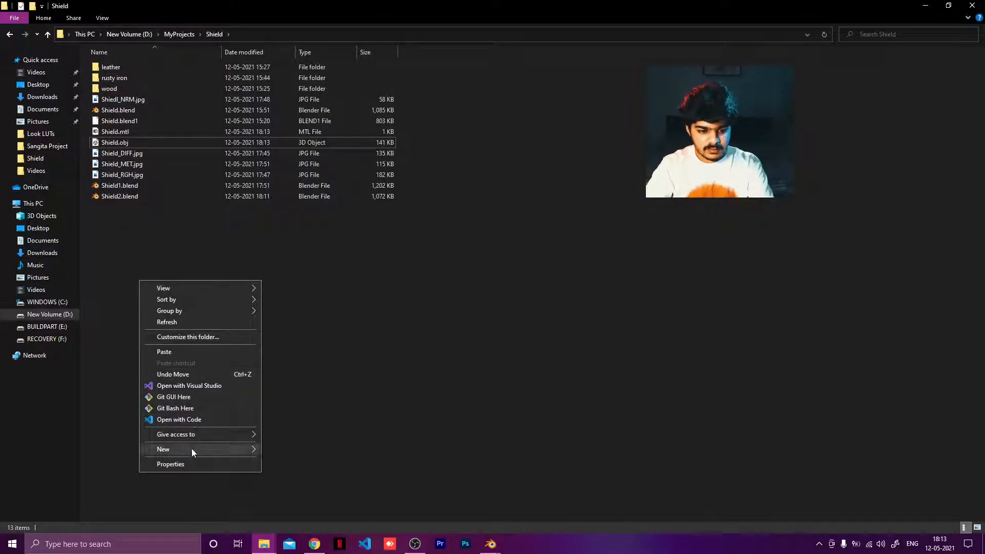
mouse_move(192, 451)
left_click(277, 449)
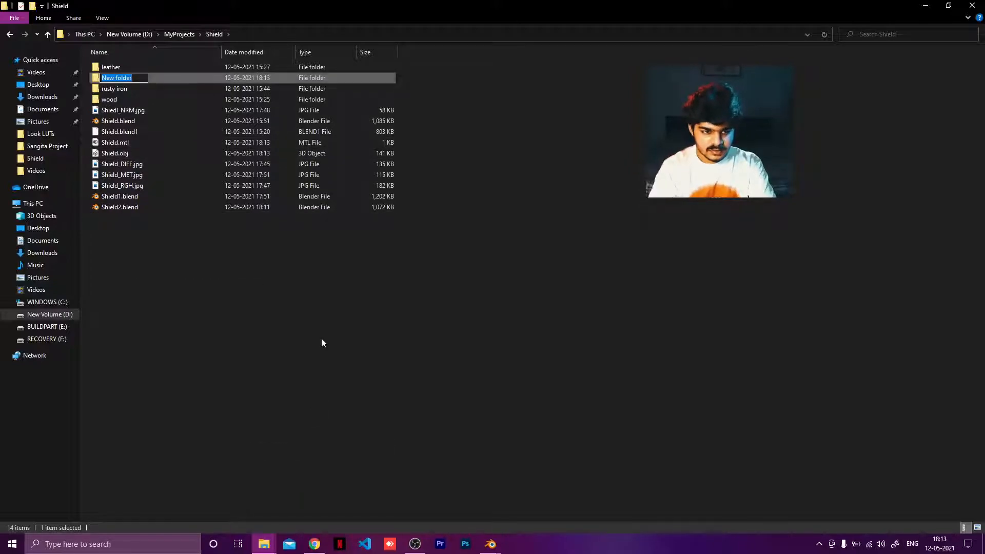
type("E")
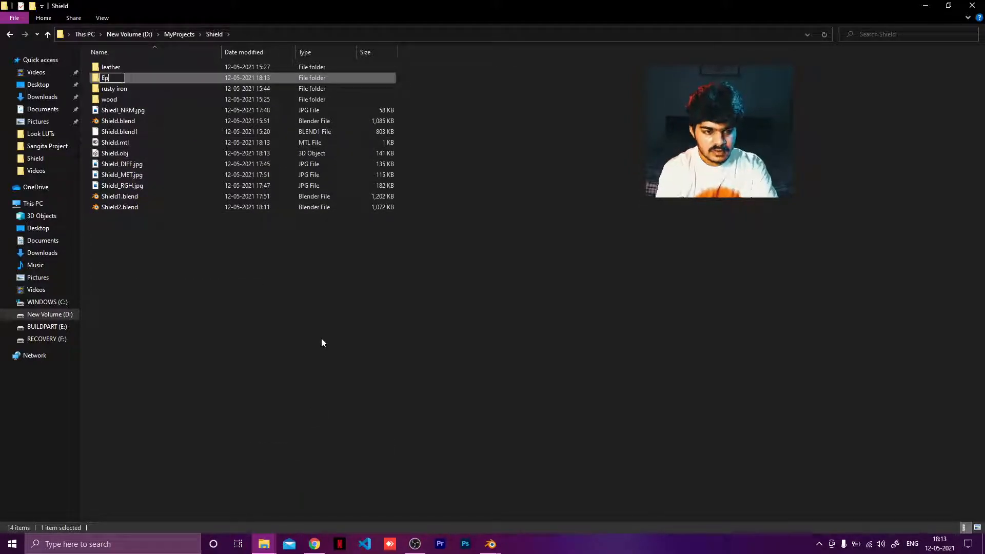
type("xport")
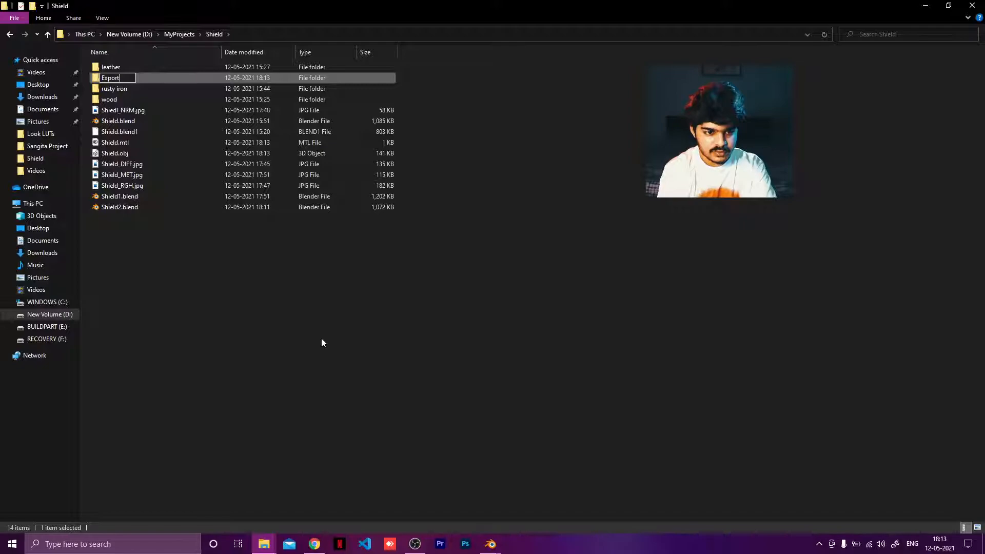
key("Return")
Step: Move Shield.mtl and Shield.obj into the Export folder and open it
left_click(104, 145)
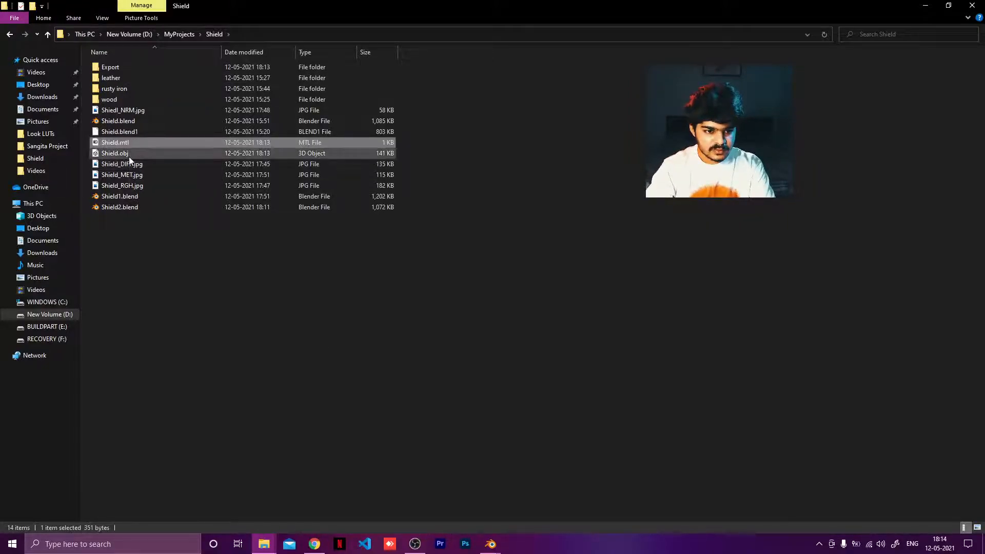
left_click(131, 152, "ctrl")
left_click_drag(131, 152, 148, 69)
double_click(124, 70)
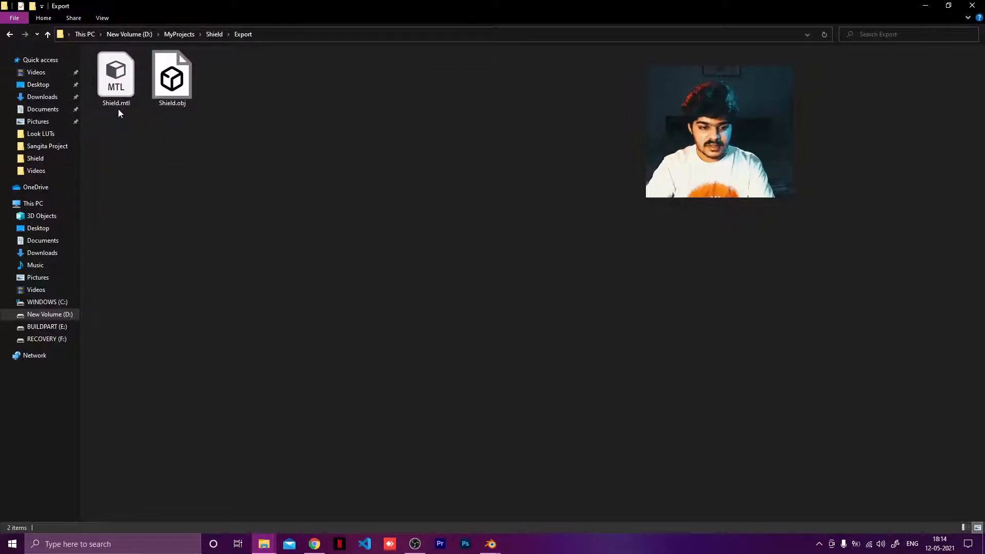
Step: Preview Shield.obj in 3D Viewer and close the viewer
double_click(175, 86)
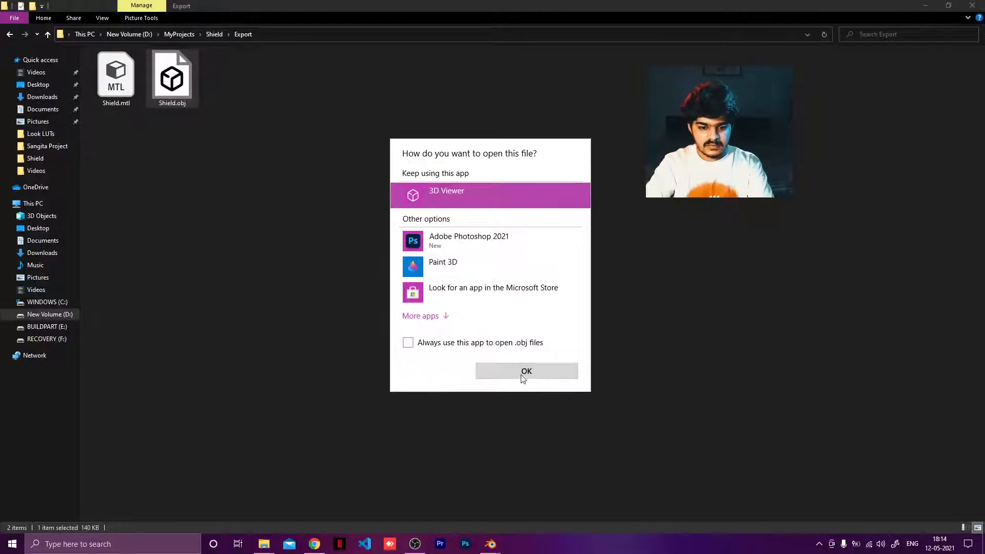
left_click(525, 370)
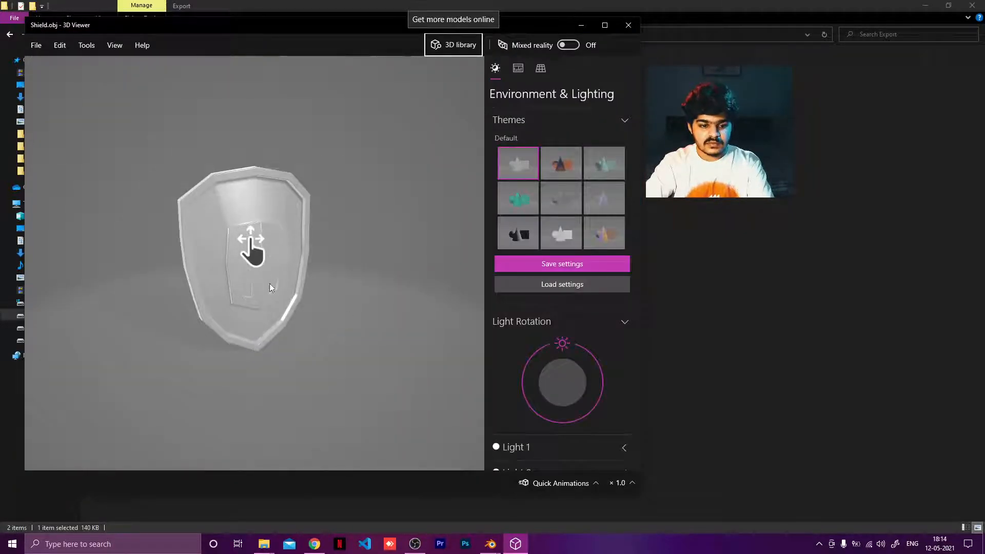
left_click(626, 29)
Step: Move Shiedl_NRM.jpg, Shield_DIFF.jpg, Shield_MET.jpg and Shield_RGH.jpg from the Shield folder into the Export folder and open it
left_click(214, 34)
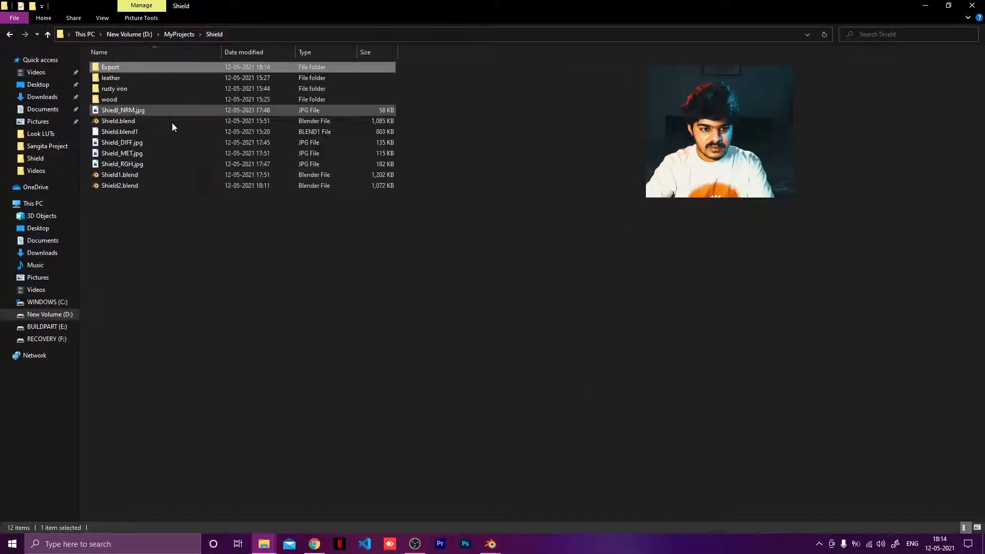
left_click(145, 111)
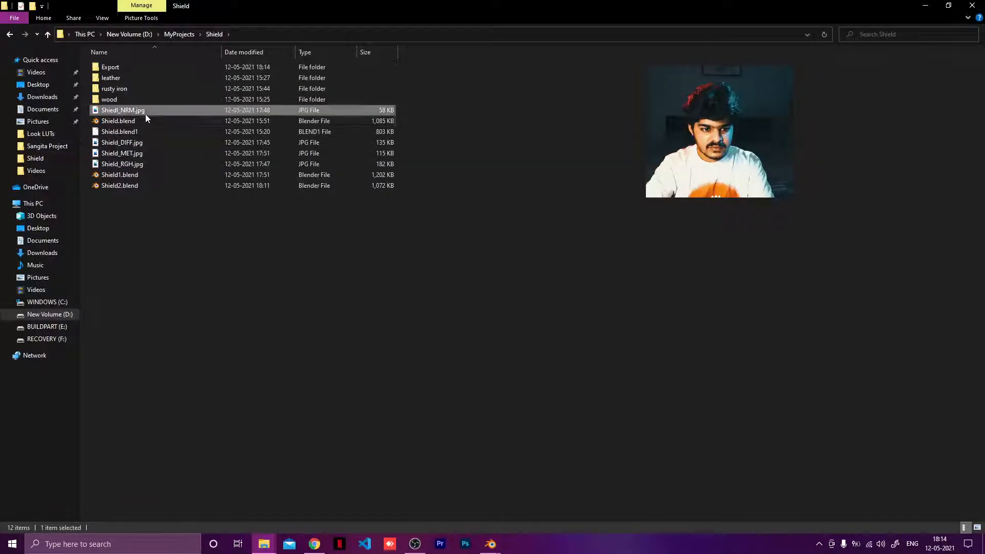
left_click(141, 143, "ctrl")
left_click(136, 153, "ctrl")
left_click(137, 163, "ctrl")
left_click_drag(143, 146, 108, 70)
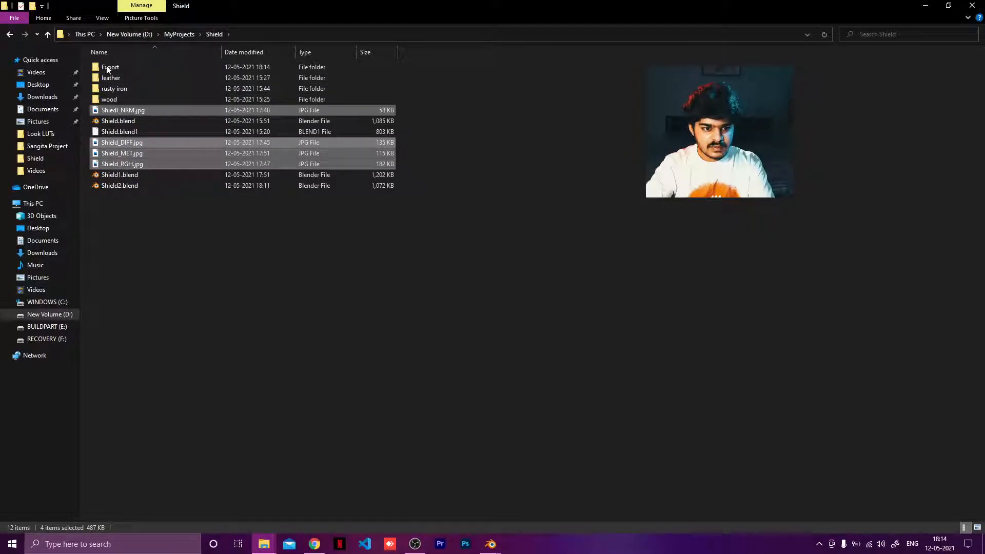
double_click(108, 69)
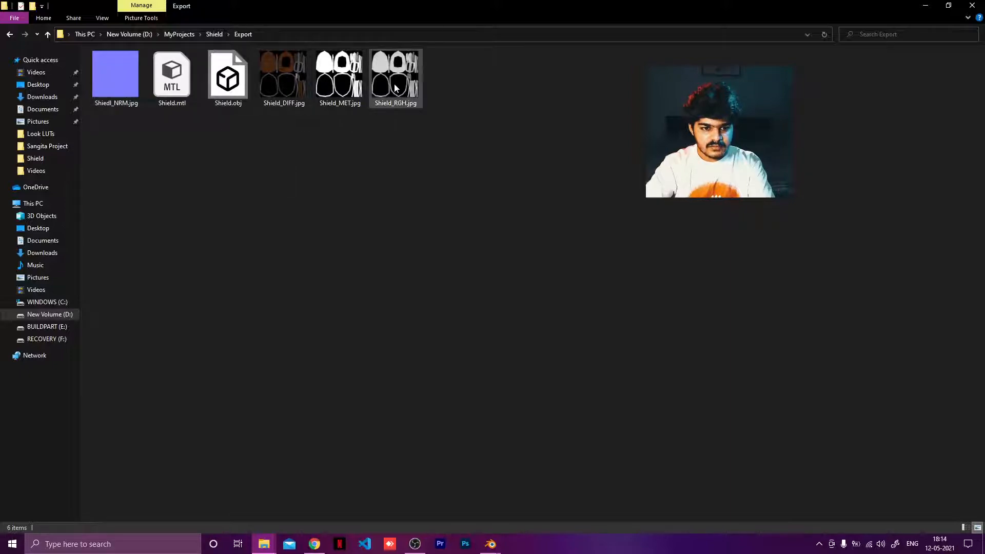
Step: Open Shield.obj from the Export folder in 3D Viewer and inspect the textured shield from several angles
double_click(226, 77)
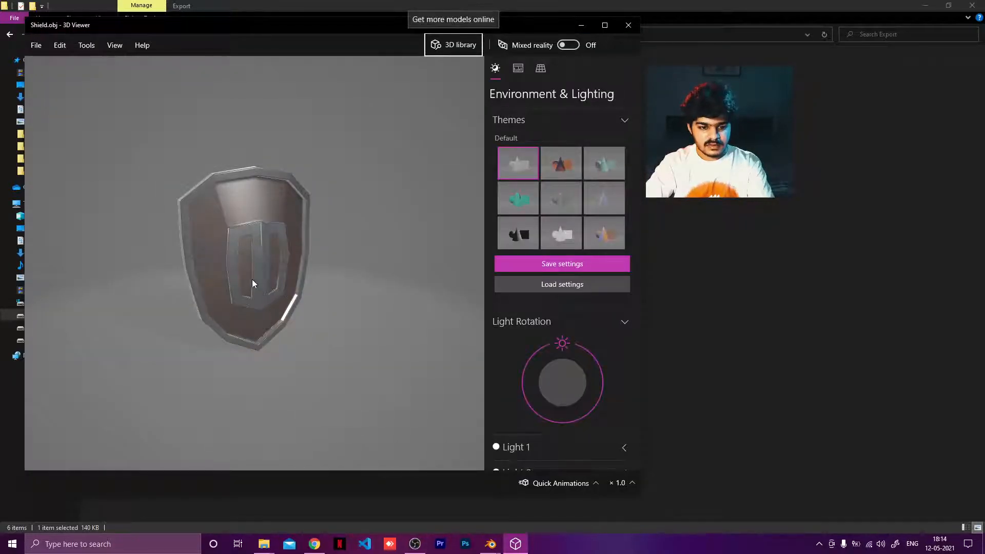
left_click_drag(251, 279, 273, 262)
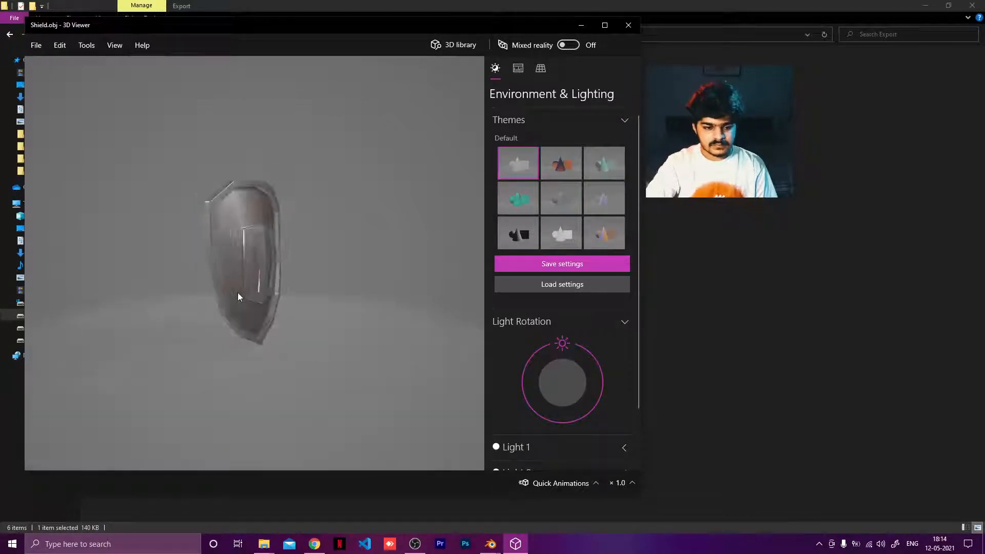
scroll(238, 292, "up", 5)
mouse_move(266, 278)
left_mouse_down()
mouse_move(236, 283)
mouse_move(257, 292)
left_mouse_up()
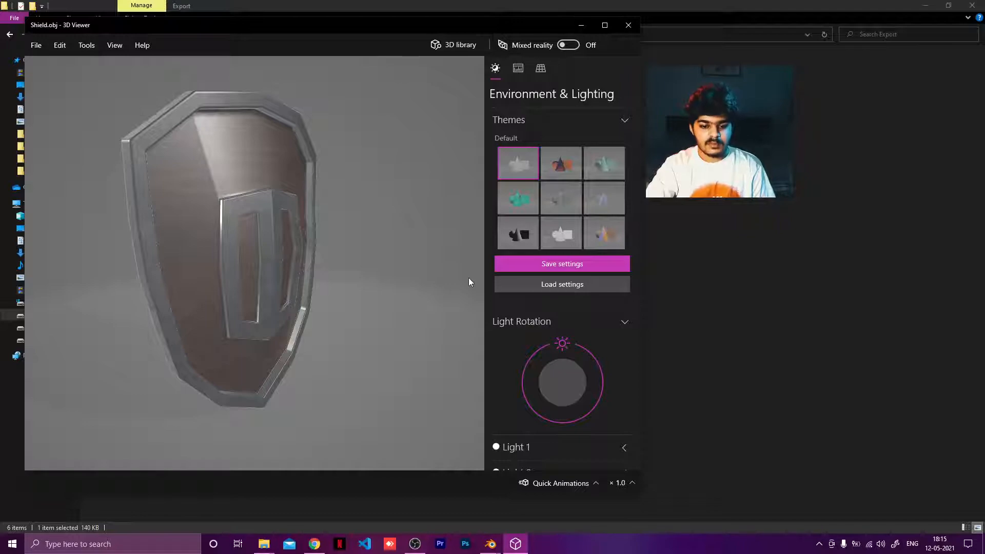
scroll(523, 297, "down", 2)
left_click_drag(258, 241, 252, 186)
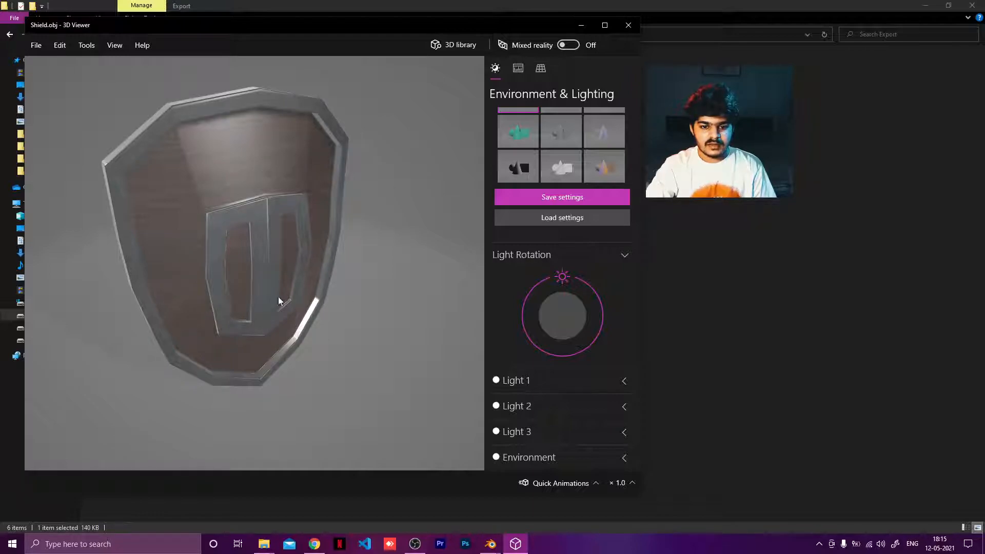
scroll(230, 108, "down", 3)
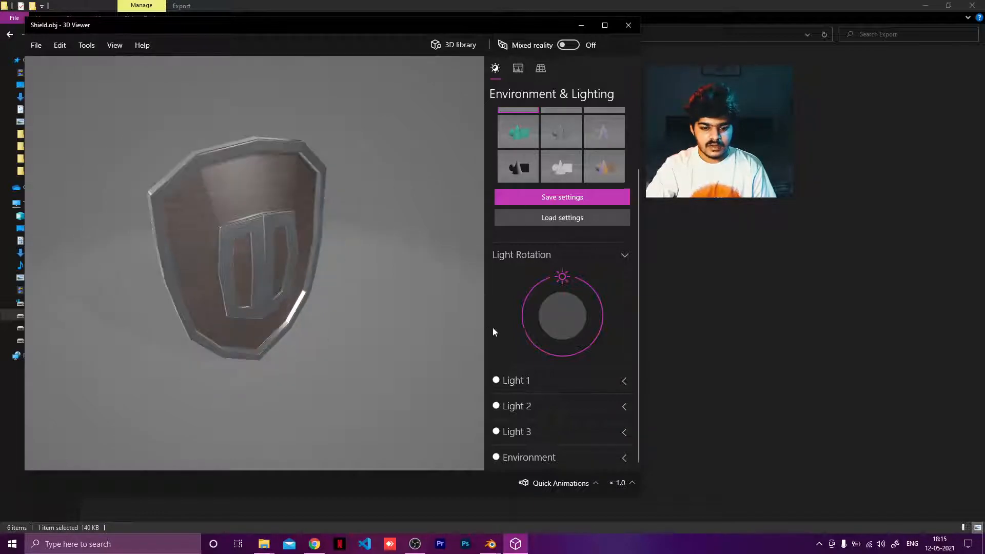
Step: Examine the viewer's Environment & Lighting options, including the Light 1 colour and intensity settings
scroll(314, 307, "up", 2)
left_click(548, 384)
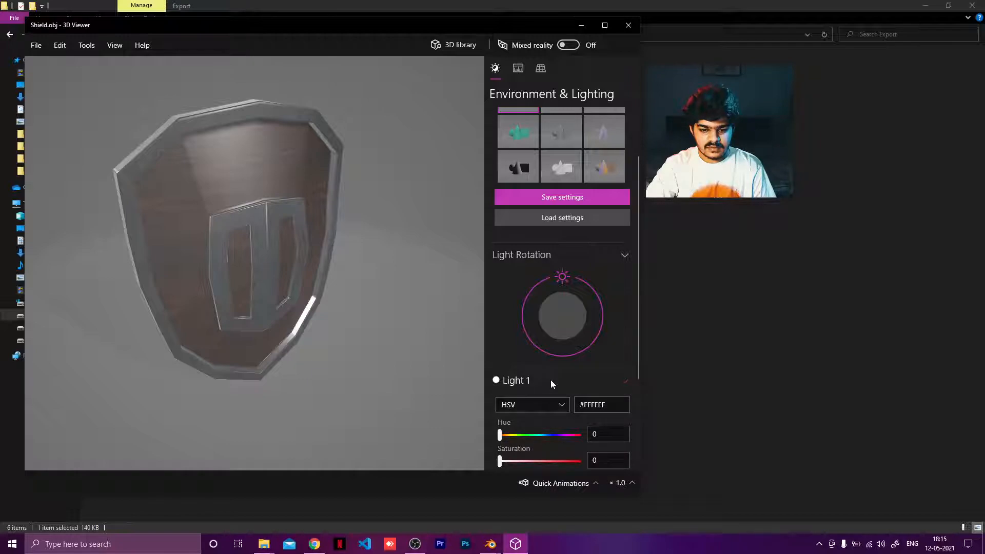
left_click(543, 384)
scroll(544, 118, "up", 2)
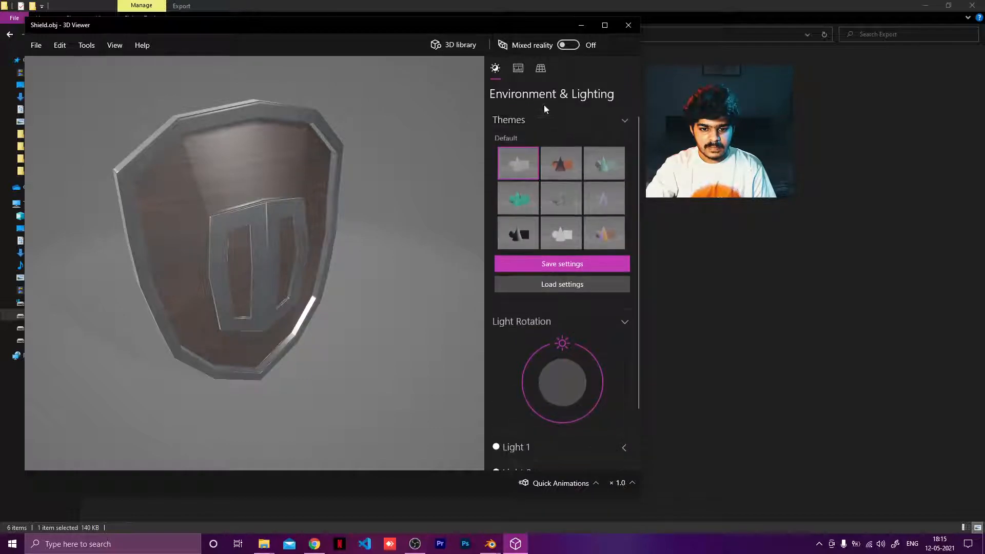
left_click(518, 68)
left_click(495, 69)
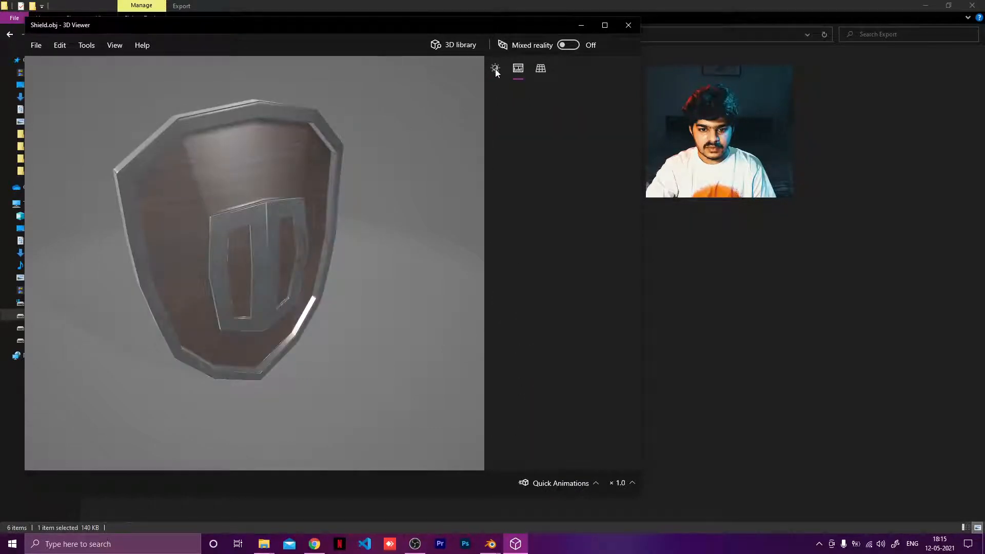
scroll(529, 327, "down", 2)
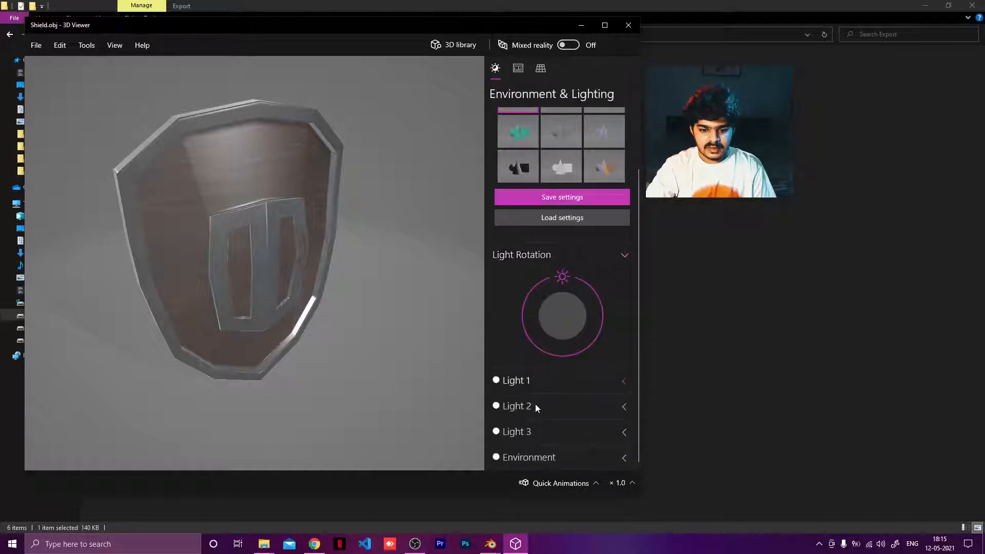
left_click(550, 383)
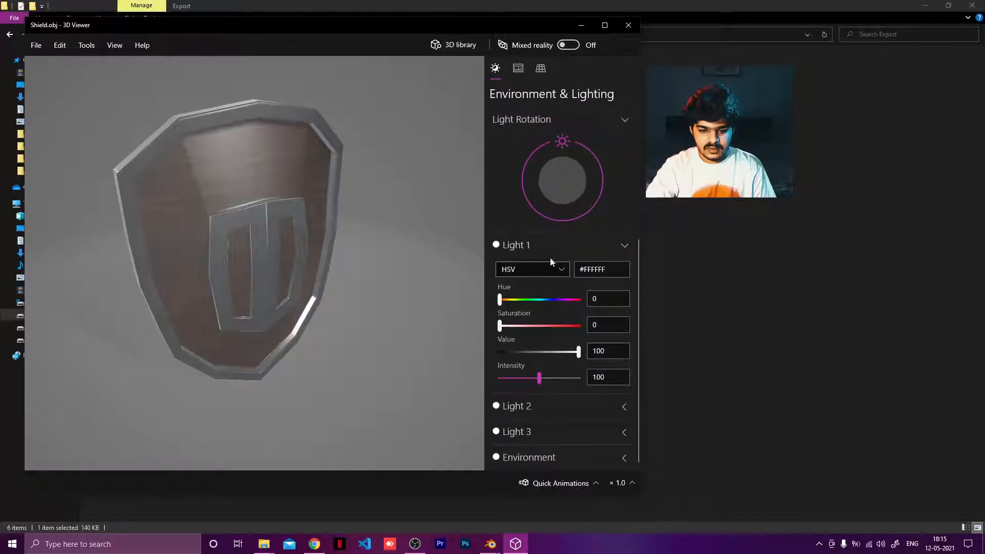
left_click(538, 251)
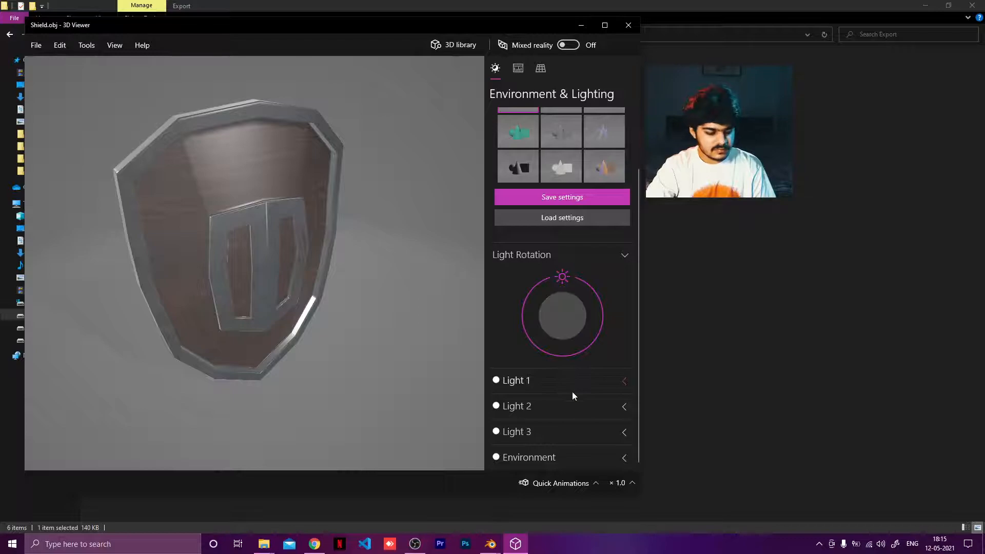
Step: Inspect the shield's wood and metal surfaces from further angles and close 3D Viewer
left_click_drag(296, 222, 275, 238)
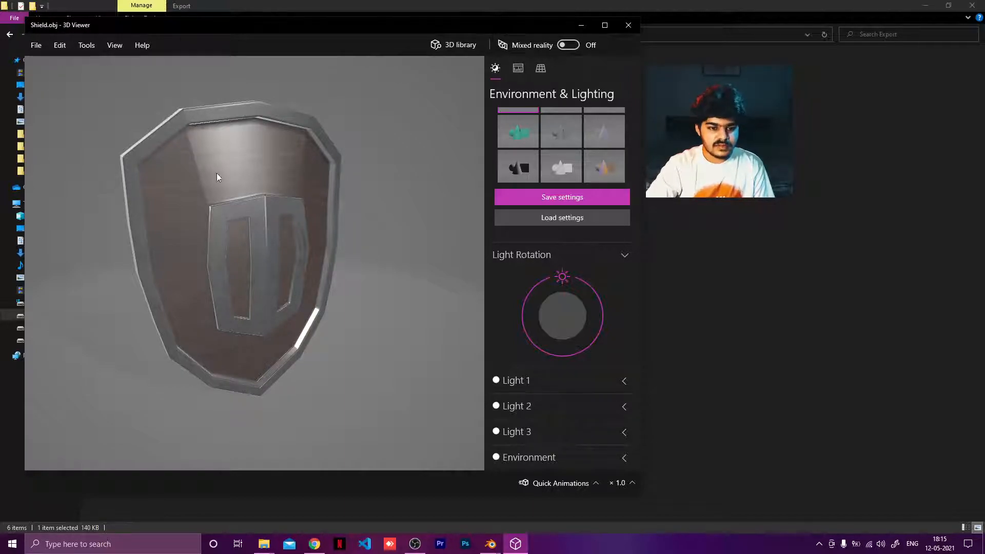
left_click_drag(260, 279, 254, 228)
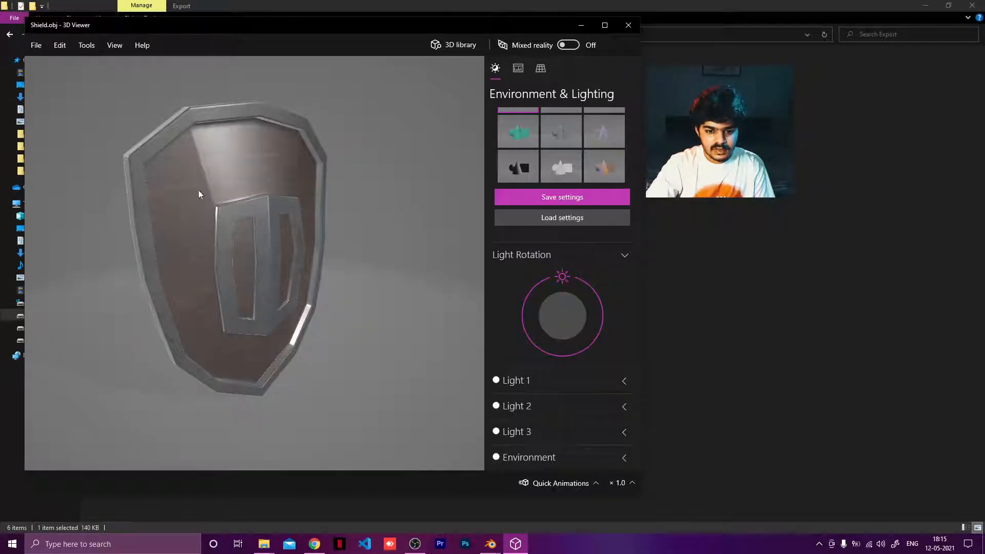
left_click_drag(207, 200, 282, 221)
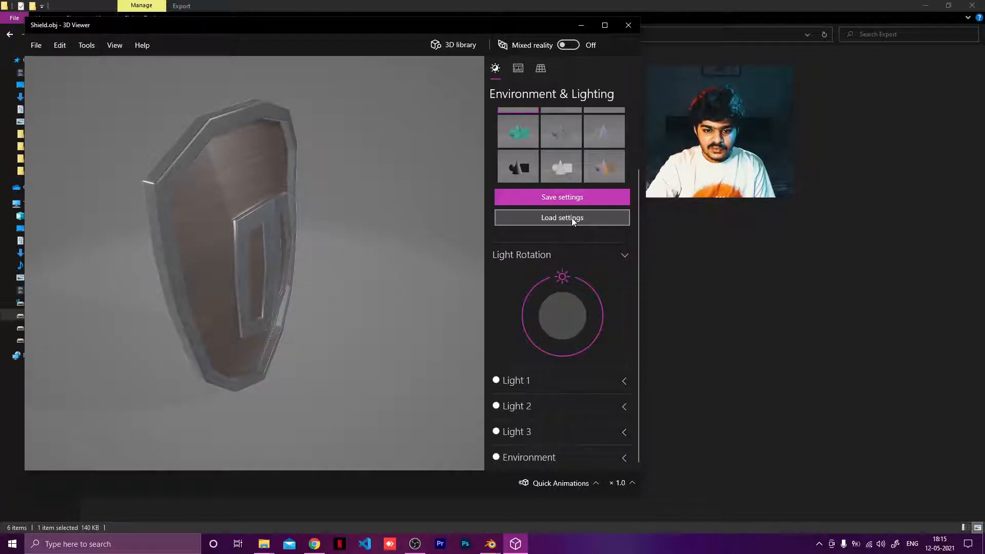
left_click(628, 25)
Step: Switch to the Blender Render window and start saving the render result as an image in the Shield folder
mouse_move(490, 544)
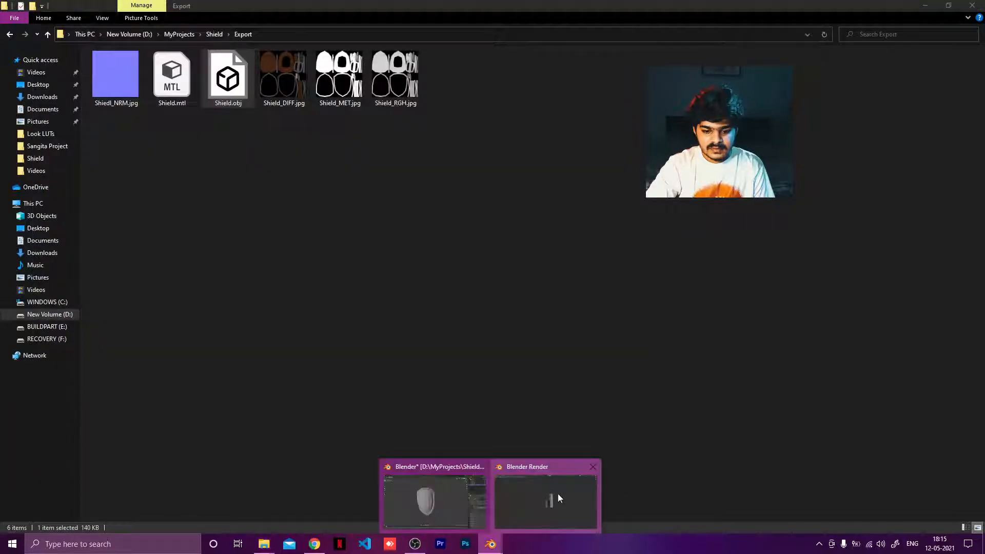
left_click(544, 500)
scroll(503, 392, "down", 2)
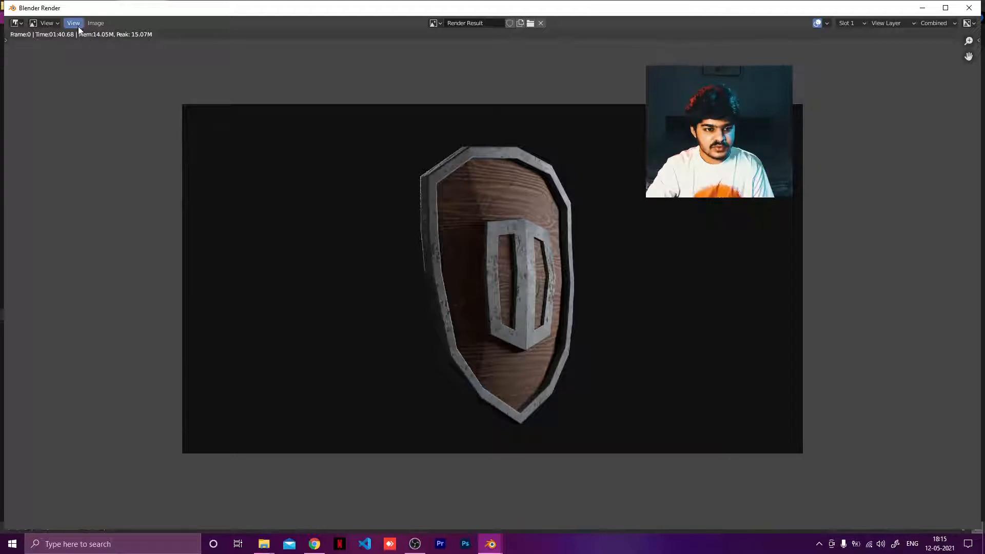
left_click(94, 23)
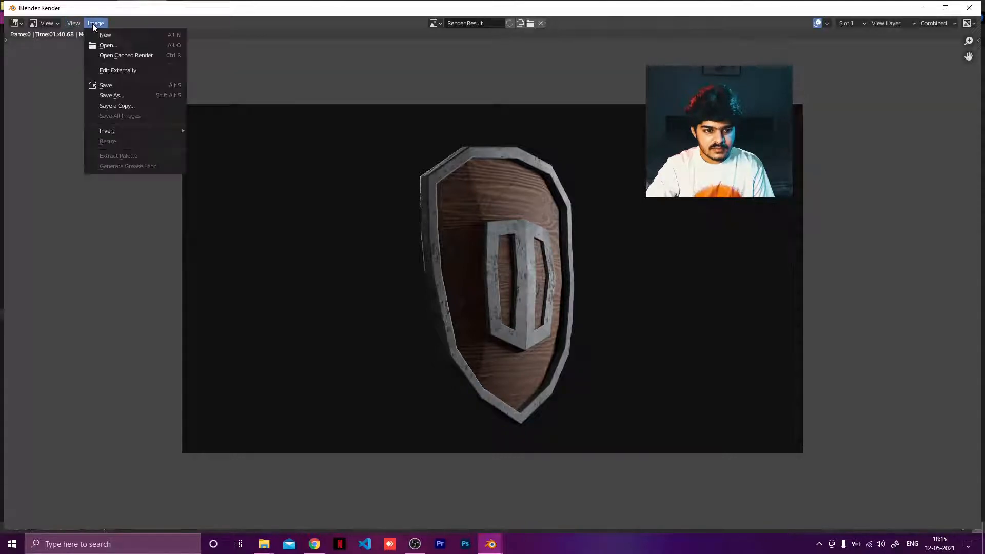
left_click(125, 95)
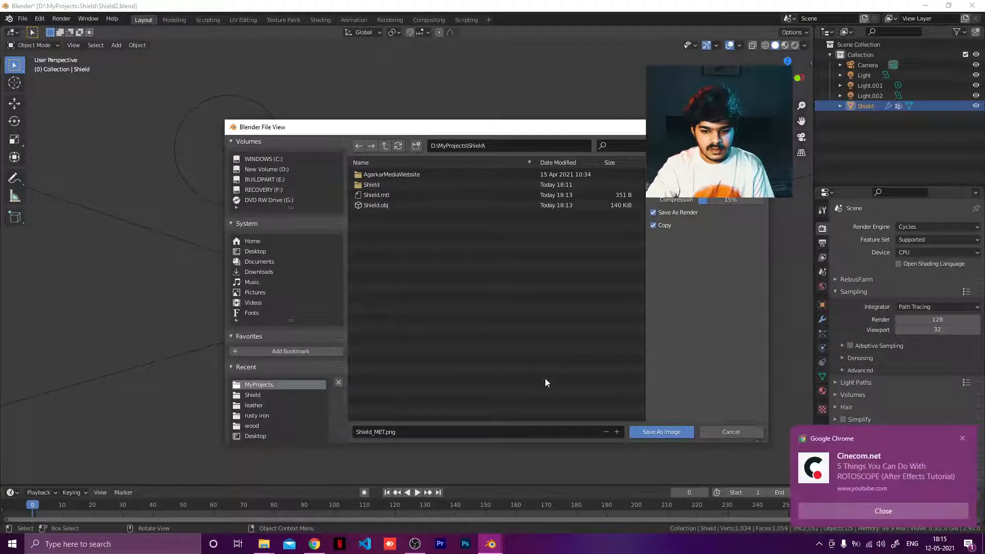
left_click(889, 509)
left_click(253, 395)
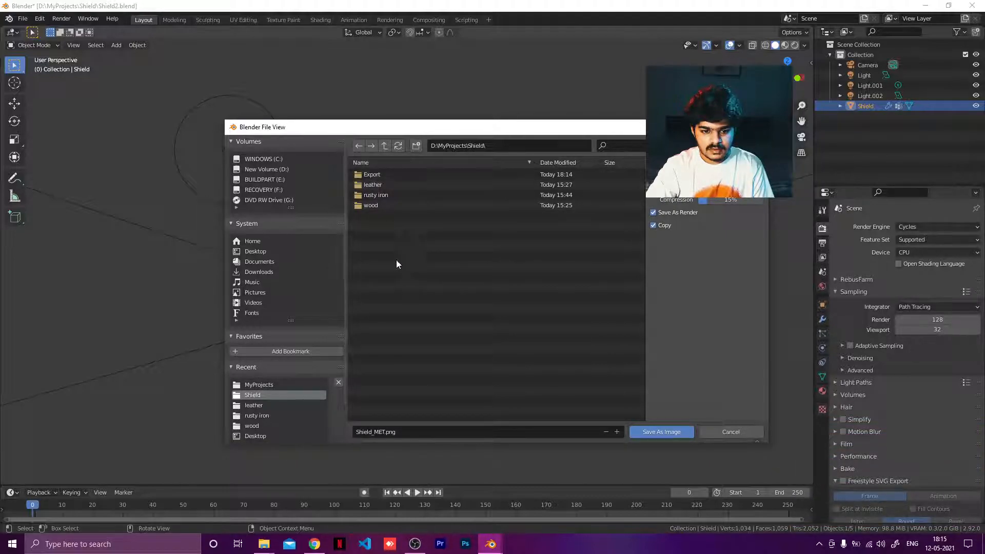
Step: Name the rendered image Shield, set its file format to JPEG and save it as Shield.jpg
left_click(386, 433)
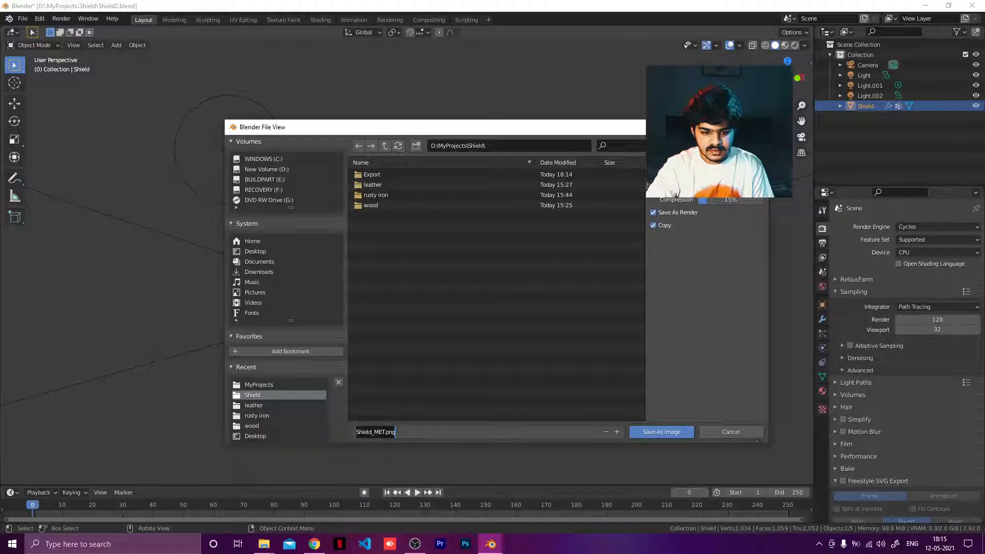
left_click(384, 432)
key("BackSpace")
key("BackSpace")
key("BackSpace")
key("BackSpace")
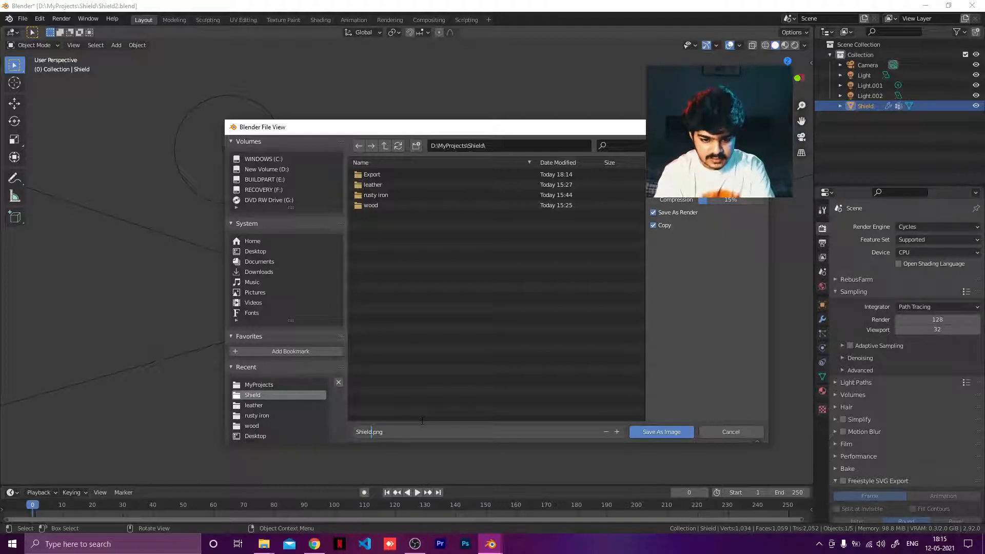
left_click(652, 436)
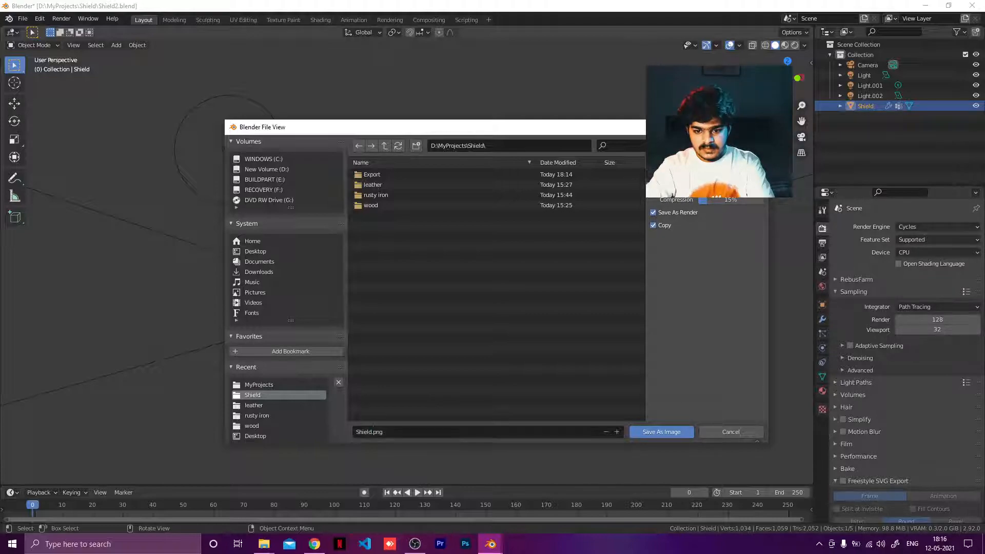
left_click(657, 187)
left_click(655, 229)
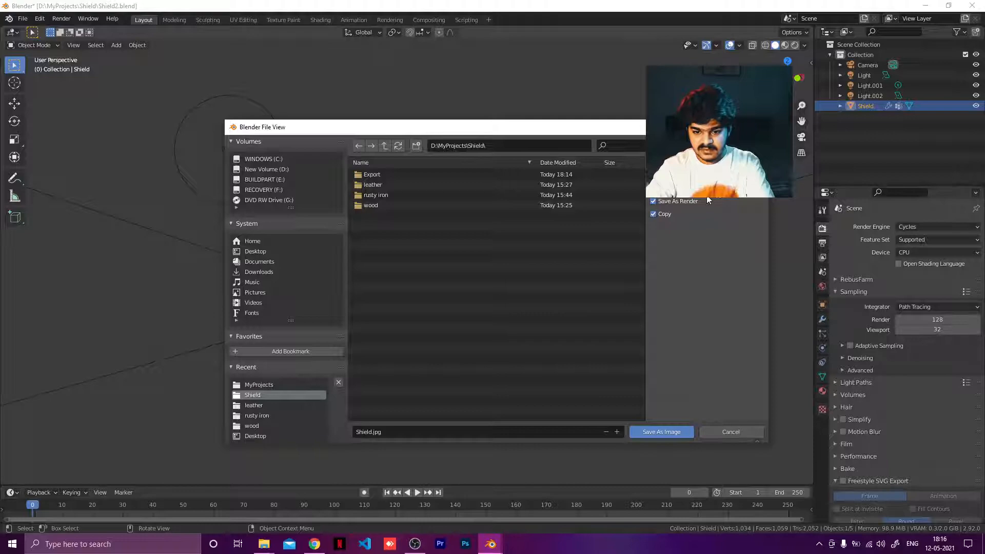
left_click(664, 431)
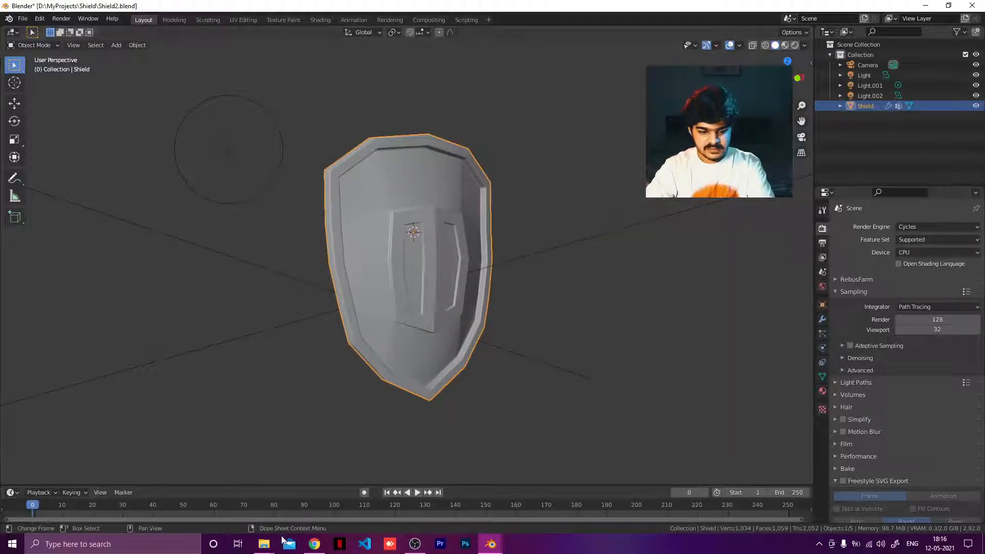
Step: Switch back to File Explorer and go up from the Export folder to the Shield folder
mouse_move(263, 542)
left_click(147, 488)
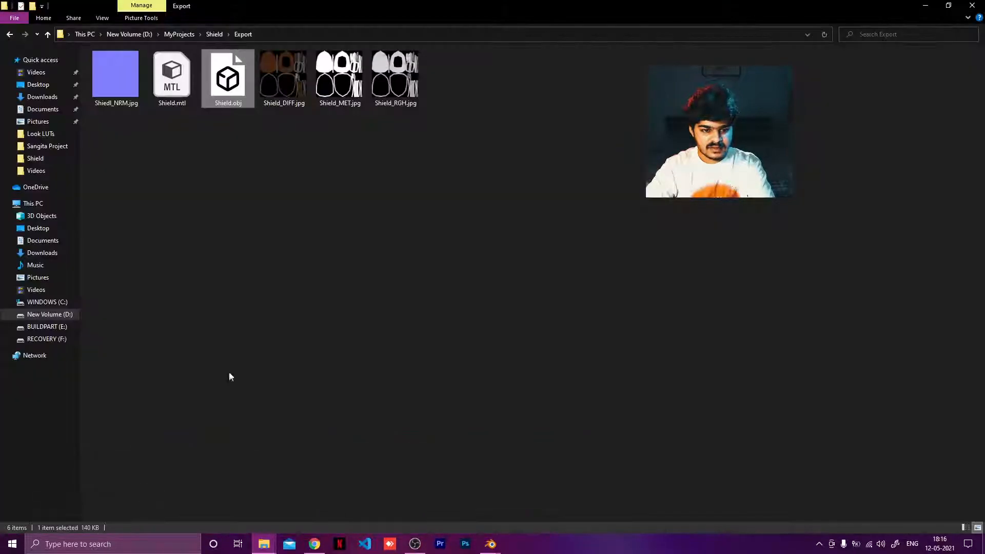
left_click(214, 34)
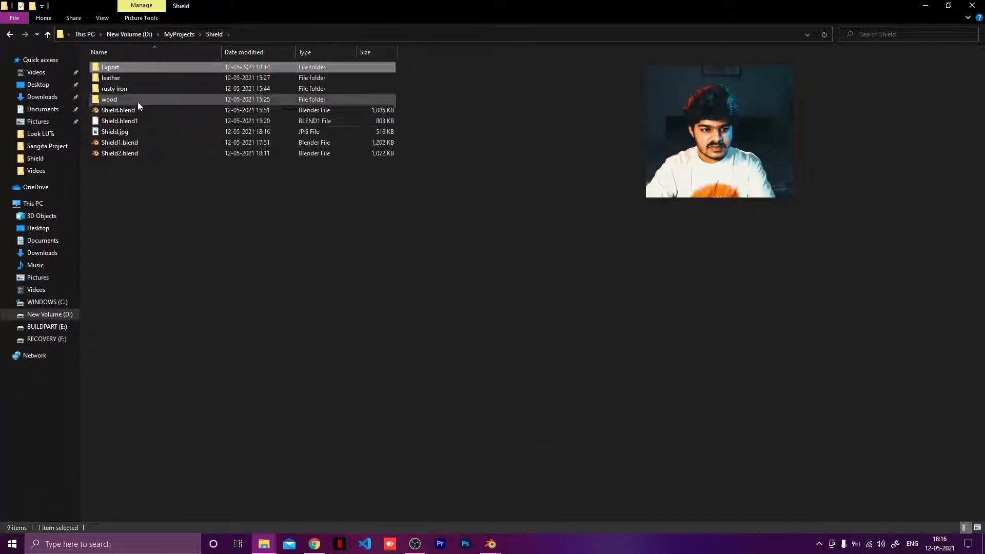